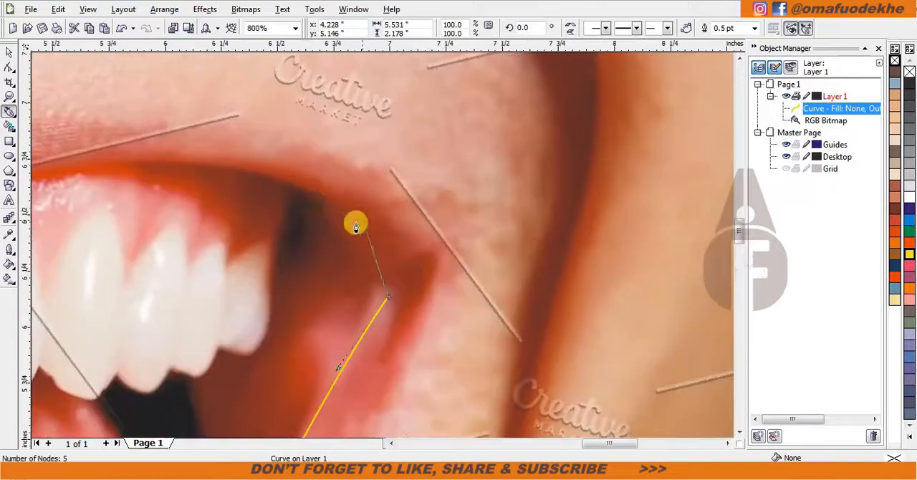
Continue the Bezier mouth outline from the photo's right mouth corner along the inner edge of the upper lip.
left_click_drag(357, 221, 300, 183)
scroll(299, 184, "down", 1)
scroll(210, 216, "up", 1)
left_click_drag(506, 220, 287, 248)
left_click(185, 265)
key("ctrl+z")
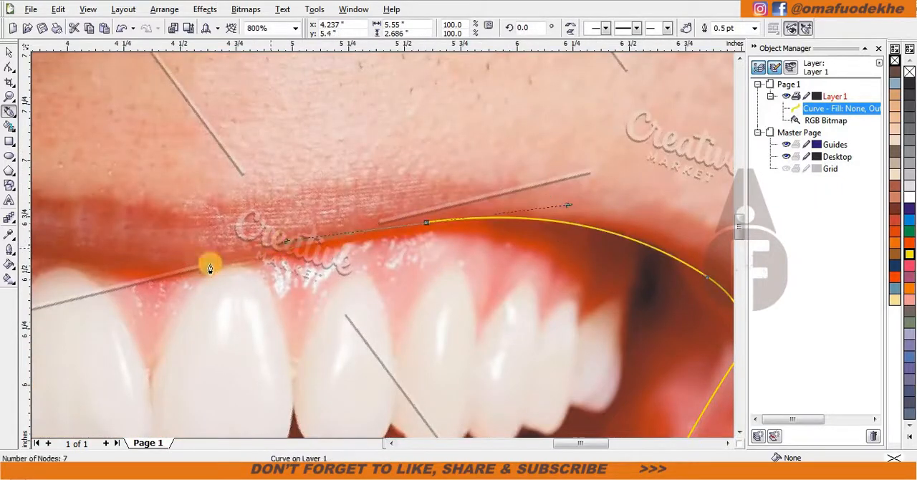
Trace the rest of the upper lip's inner edge to the left mouth corner and close the outline at about 5.55 by 2.69 inches.
left_click_drag(207, 265, 108, 274)
scroll(108, 273, "down", 1)
scroll(259, 218, "up", 1)
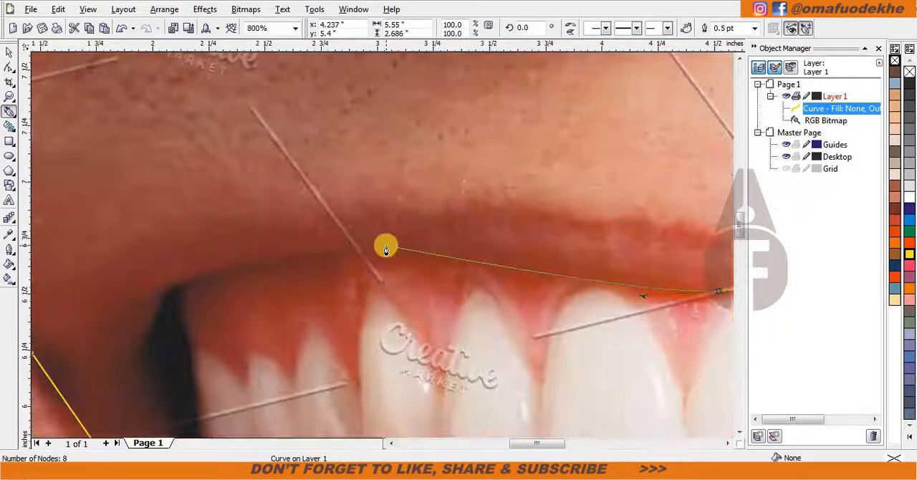
left_click_drag(423, 256, 388, 181)
scroll(167, 282, "down", 1)
scroll(359, 274, "up", 1)
scroll(556, 295, "down", 1)
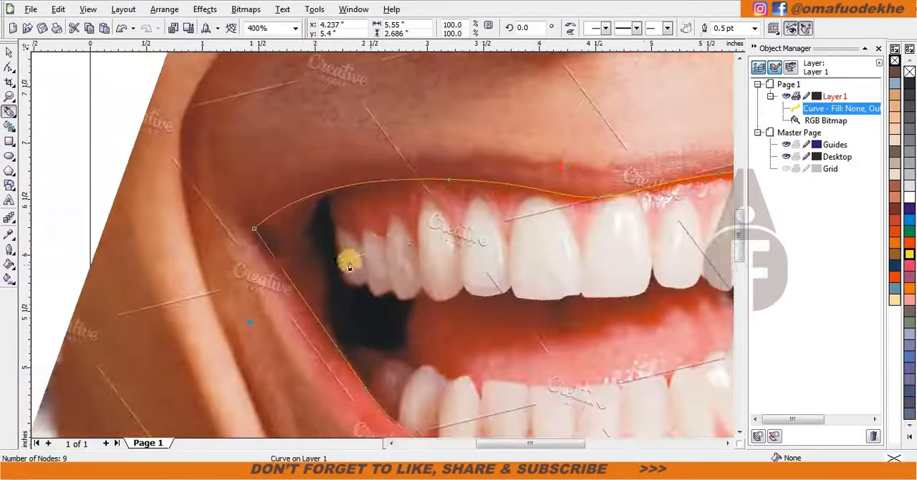
Reshape the left side of the mouth outline to follow the inner lip edge and remove the extra node.
scroll(276, 261, "up", 1)
key("space")
key("F10")
double_click(402, 263)
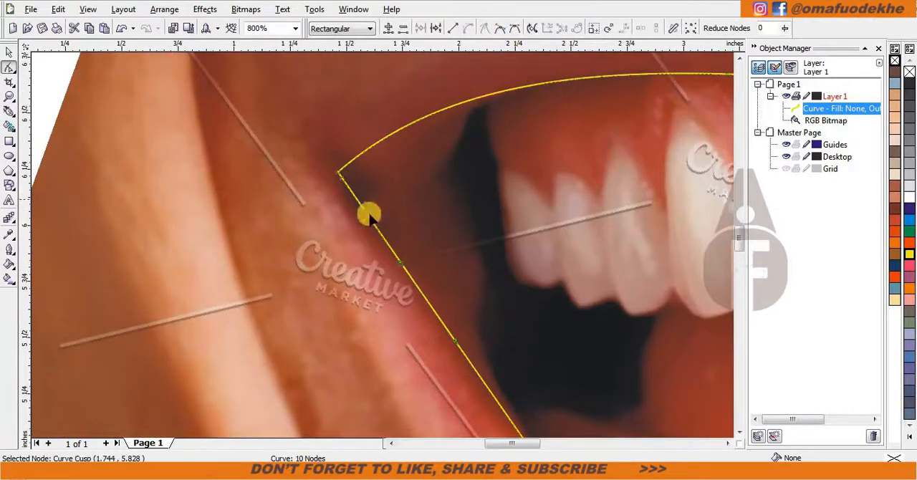
left_click_drag(370, 215, 345, 224)
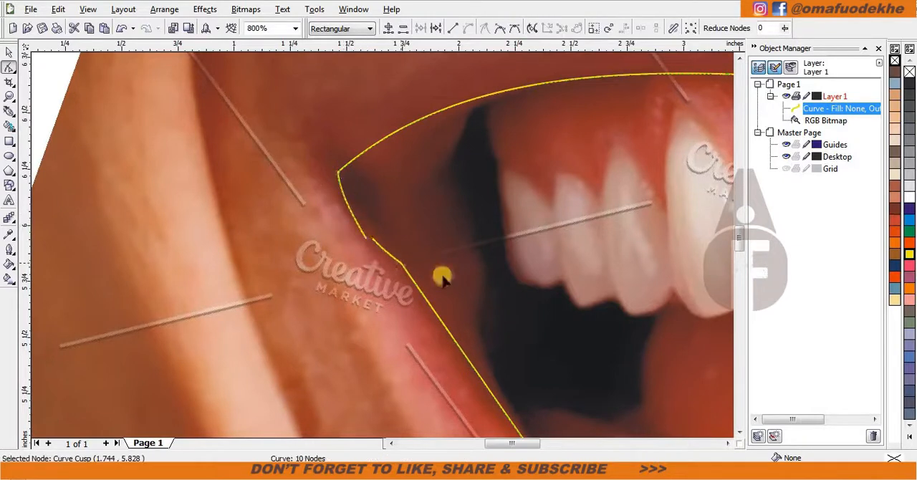
key("Delete")
scroll(444, 278, "down", 1)
left_click(431, 344)
scroll(391, 278, "up", 1)
left_click(388, 238)
scroll(384, 243, "down", 1)
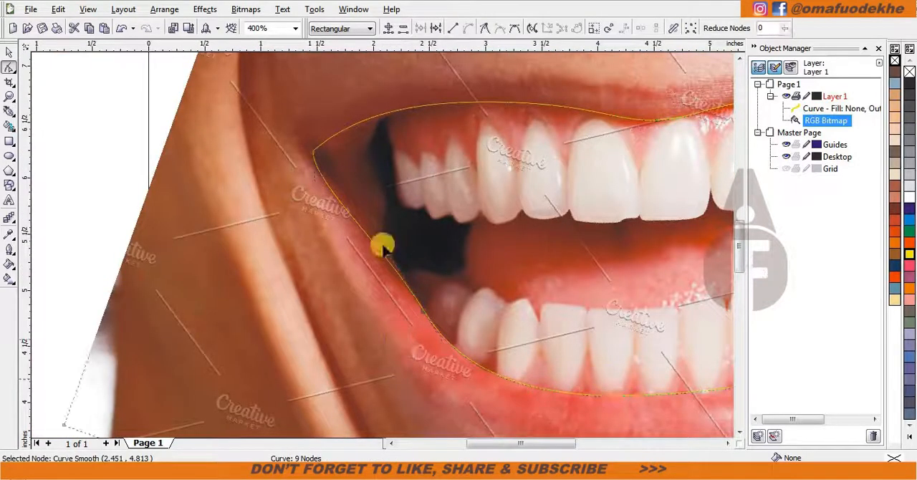
left_click(8, 53)
scroll(160, 111, "down", 1)
left_click_drag(291, 242, 173, 242)
key("ctrl+z")
scroll(391, 120, "up", 1)
Apply a one-step outside contour with a 0.03-inch offset to the mouth outline and break it apart into a separate curve.
left_click(391, 108)
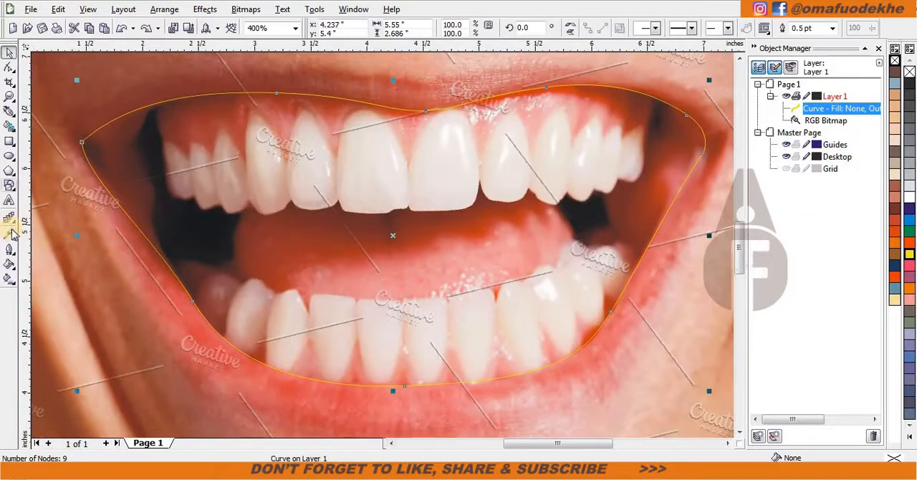
left_click(9, 224)
left_click(13, 223)
left_click(45, 220)
left_click(578, 28)
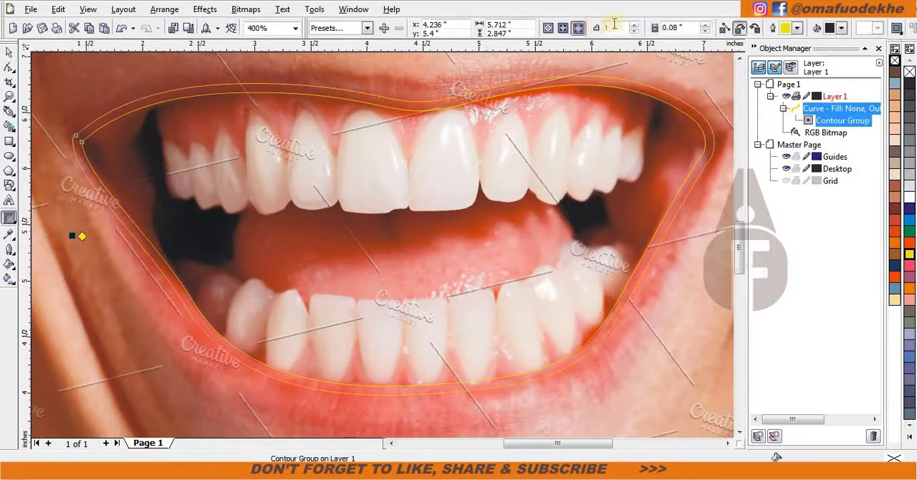
key("BackSpace")
type("3")
key("Return")
left_click(463, 94)
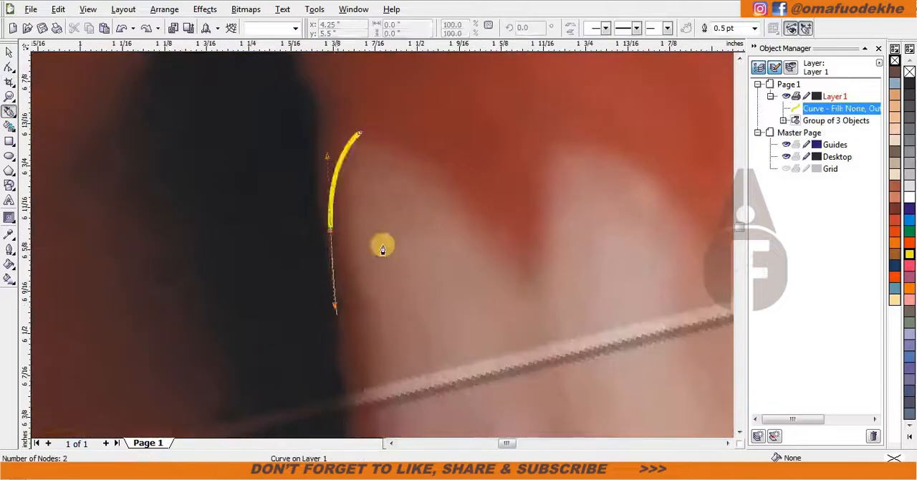
scroll(383, 250, "down", 3)
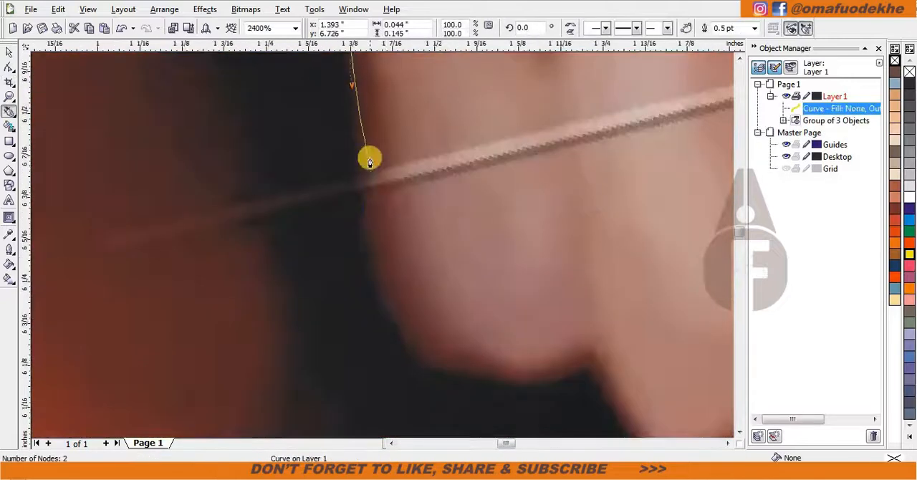
Trace the lower edges of the three farthest back upper teeth on the photo's left with a Bezier curve.
left_click_drag(374, 183, 375, 236)
left_click_drag(437, 358, 490, 392)
left_click_drag(533, 284, 297, 170)
left_click_drag(354, 237, 372, 200)
double_click(355, 237)
left_click_drag(430, 346, 483, 362)
left_click_drag(569, 315, 338, 215)
left_click_drag(389, 264, 425, 268)
left_click_drag(516, 203, 527, 183)
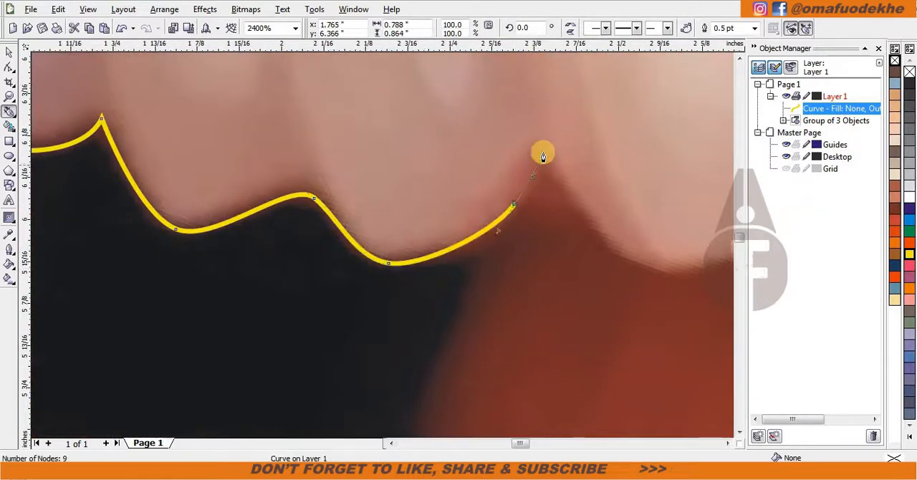
left_click(543, 153)
Extend the teeth curve under the fourth upper tooth from the left, ending at the gap beside it.
scroll(595, 246, "down", 1)
scroll(415, 250, "up", 1)
left_click_drag(346, 237, 372, 250)
left_click_drag(464, 234, 546, 192)
left_click(552, 185)
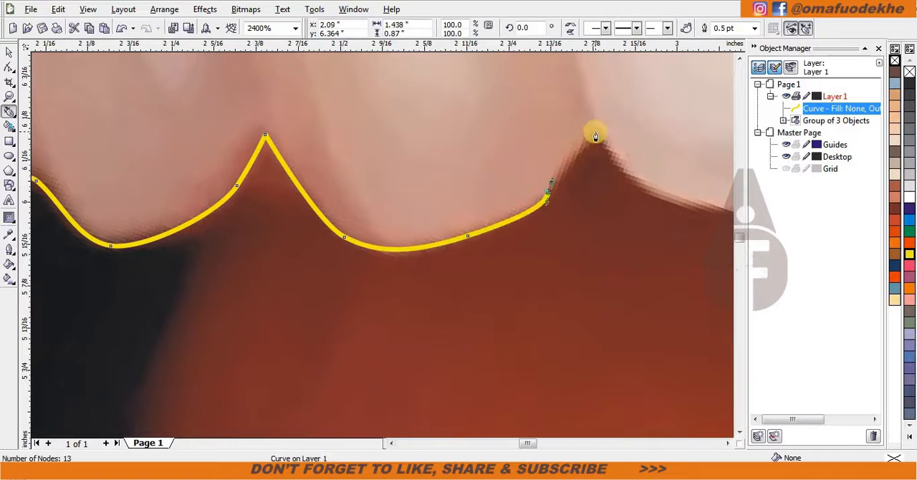
left_click(596, 134)
Trace the lower edge of the fifth upper tooth up to its gap with the large left front tooth.
scroll(705, 207, "down", 1)
scroll(383, 245, "up", 1)
left_click_drag(324, 229, 351, 242)
left_click_drag(478, 250, 552, 239)
left_click_drag(646, 170, 672, 108)
scroll(724, 256, "down", 1)
scroll(382, 245, "up", 1)
Trace the lower edge of the large left front tooth, including its stepped corner, up to the center gap.
left_click(357, 249)
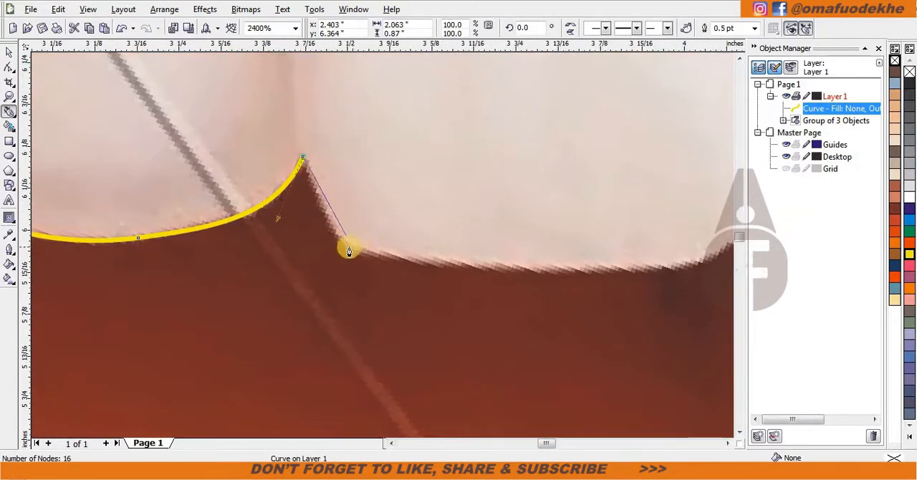
scroll(487, 254, "down", 1)
scroll(453, 254, "up", 2)
left_click_drag(453, 254, 593, 227)
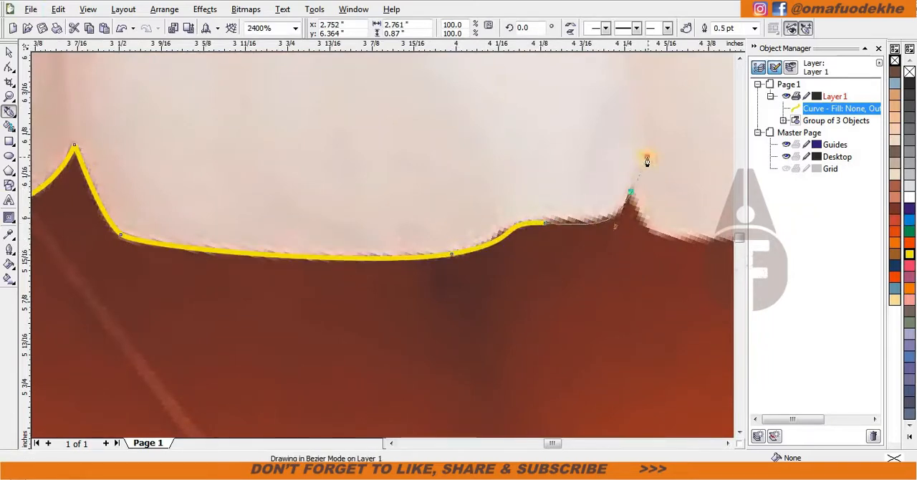
left_click_drag(648, 158, 647, 158)
Trace the lower edge of the large right front tooth up to the deep gap on its far side.
left_click_drag(674, 240, 344, 253)
left_click_drag(615, 243, 383, 248)
scroll(426, 236, "down", 1)
scroll(426, 233, "up", 1)
left_click_drag(427, 226, 449, 164)
key("alt")
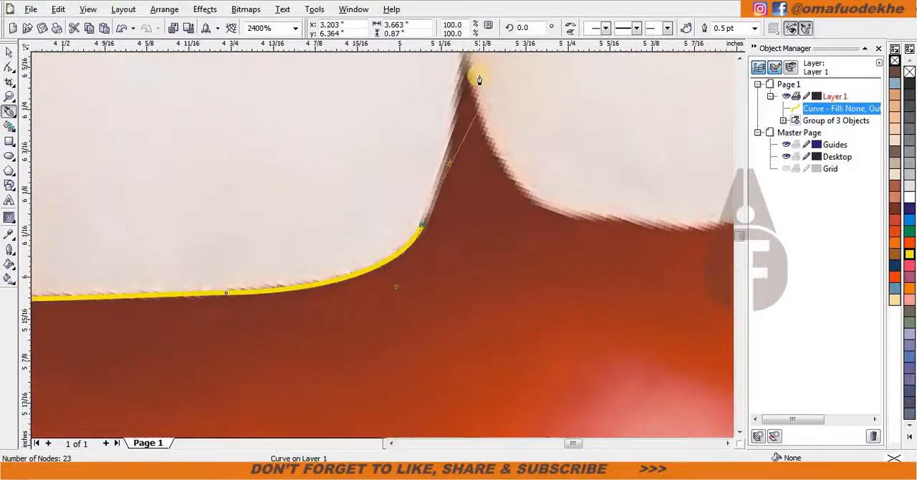
left_click(466, 58)
Extend the curve under the next two upper teeth right of the large front pair, with a corner at each gap.
left_click_drag(541, 206, 597, 237)
left_click_drag(668, 231, 349, 255)
left_click_drag(478, 225, 524, 193)
left_click(533, 134)
left_click_drag(578, 183, 596, 201)
scroll(601, 223, "down", 1)
scroll(425, 258, "up", 1)
left_click(309, 223)
left_click_drag(439, 265, 455, 267)
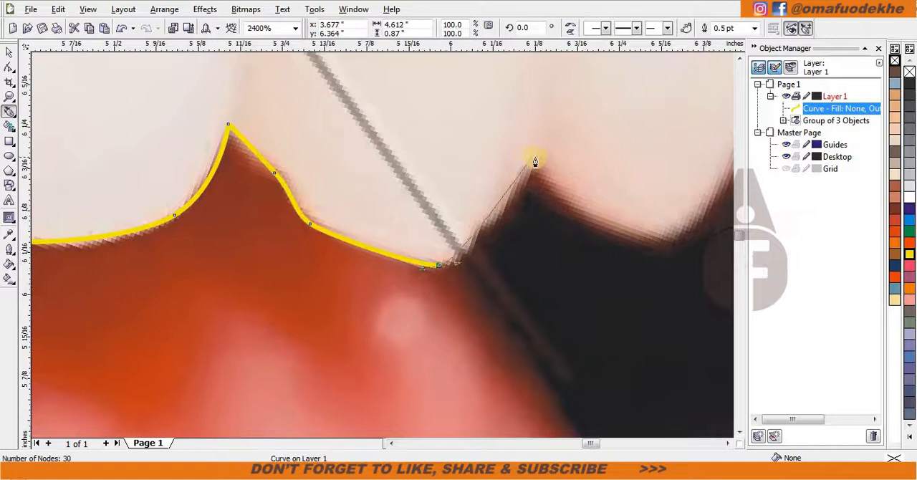
left_click(533, 157)
Trace the lower edges of the two upper teeth just before the last tooth on the right.
scroll(558, 212, "down", 1)
scroll(414, 245, "up", 1)
left_click_drag(332, 241, 344, 247)
left_click_drag(430, 270, 453, 267)
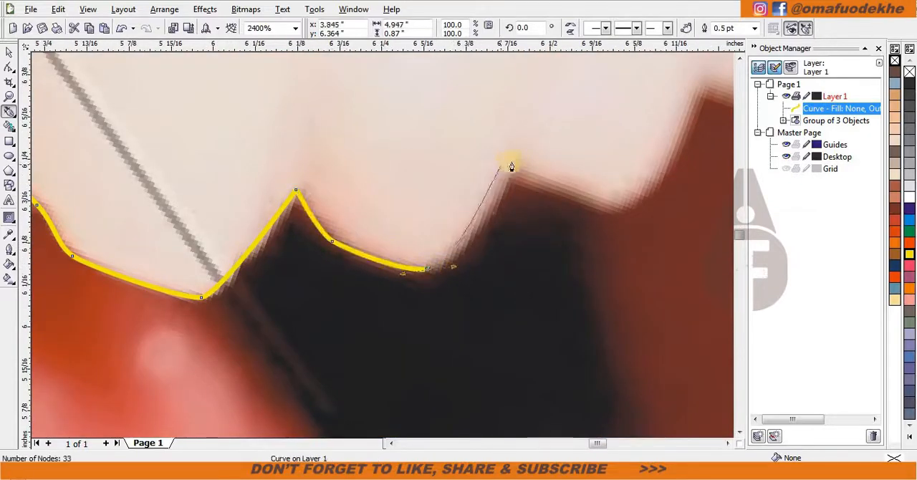
left_click_drag(530, 151, 530, 152)
scroll(600, 200, "up", 1)
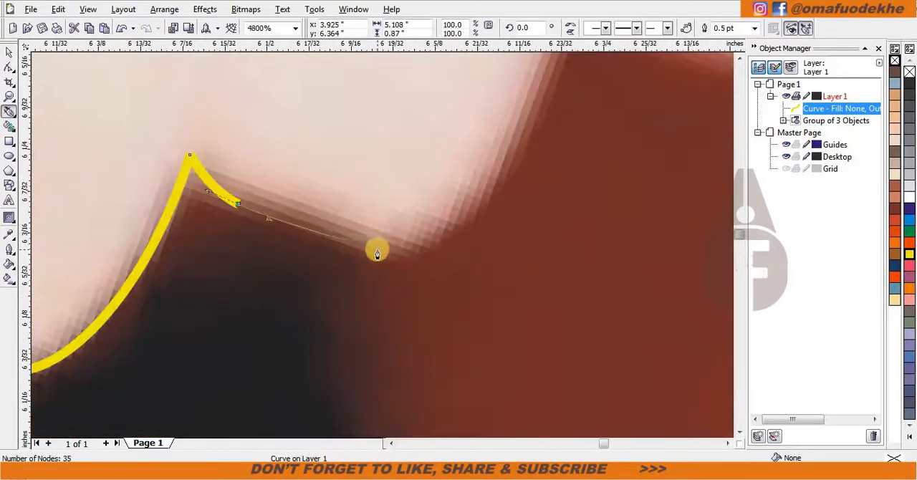
left_click_drag(608, 209, 627, 209)
scroll(459, 208, "down", 1)
left_click_drag(425, 133, 463, 67)
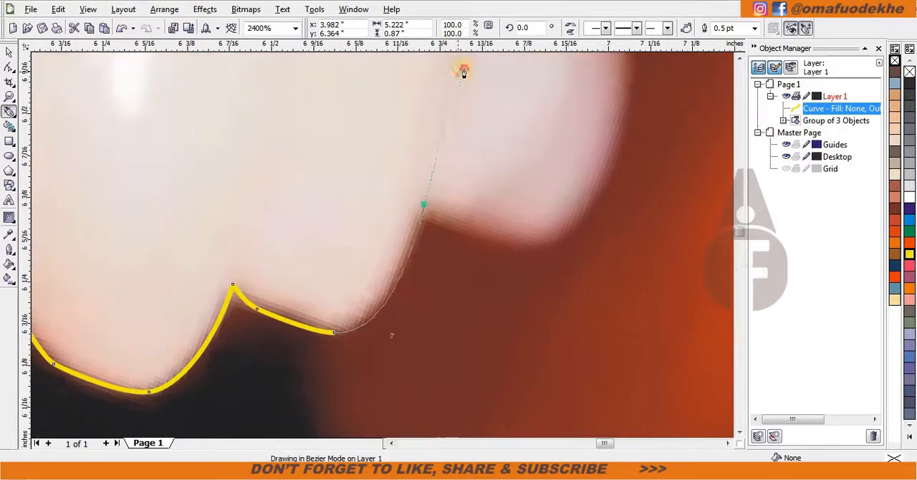
Trace around the bottom and outer side of the last upper tooth on the right, up to the gum.
left_click_drag(602, 219, 589, 220)
scroll(351, 176, "down", 1)
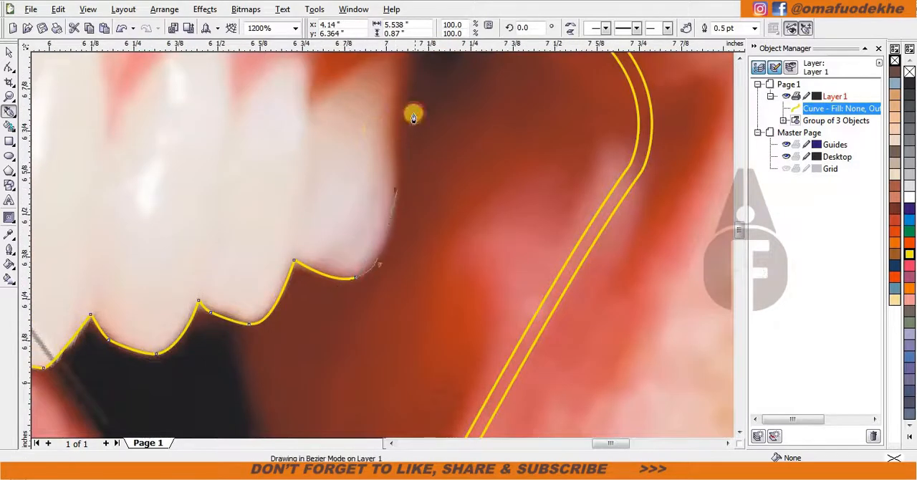
left_click_drag(409, 133, 408, 118)
scroll(403, 76, "up", 1)
left_click_drag(386, 180, 388, 141)
double_click(386, 178)
scroll(387, 179, "down", 1)
scroll(313, 272, "up", 1)
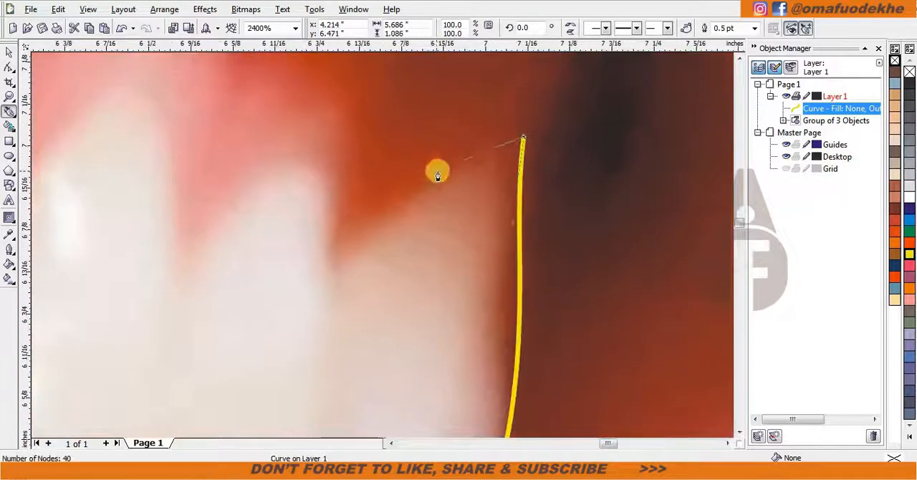
left_click_drag(438, 171, 395, 211)
left_click_drag(329, 269, 323, 282)
double_click(438, 172)
left_click_drag(352, 145, 347, 119)
key("ctrl+z")
double_click(329, 270)
left_click_drag(219, 204, 217, 207)
left_click_drag(184, 268, 180, 293)
scroll(218, 227, "down", 1)
scroll(368, 268, "up", 1)
scroll(389, 247, "down", 1)
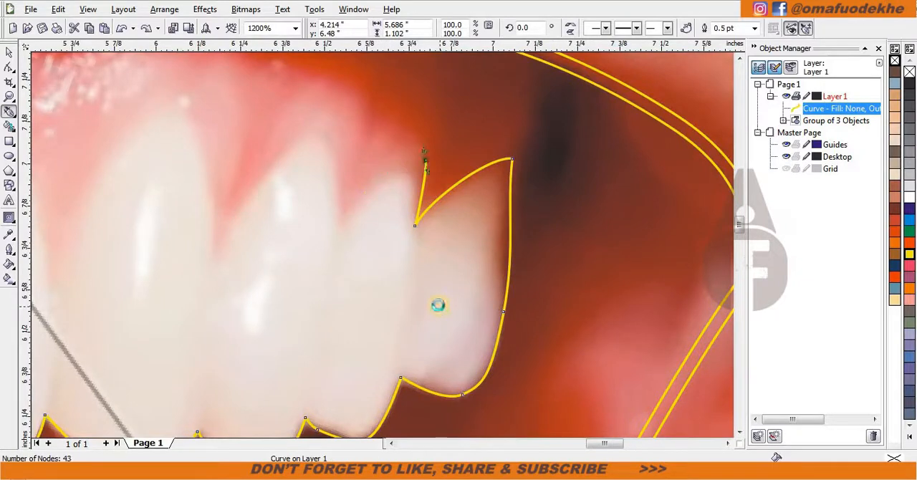
key("ctrl+z")
key("ctrl+z")
key("ctrl+z")
Trace the gum line back over the last two upper teeth on the right, with a corner at each gum point.
scroll(498, 250, "up", 1)
left_click_drag(396, 121, 386, 76)
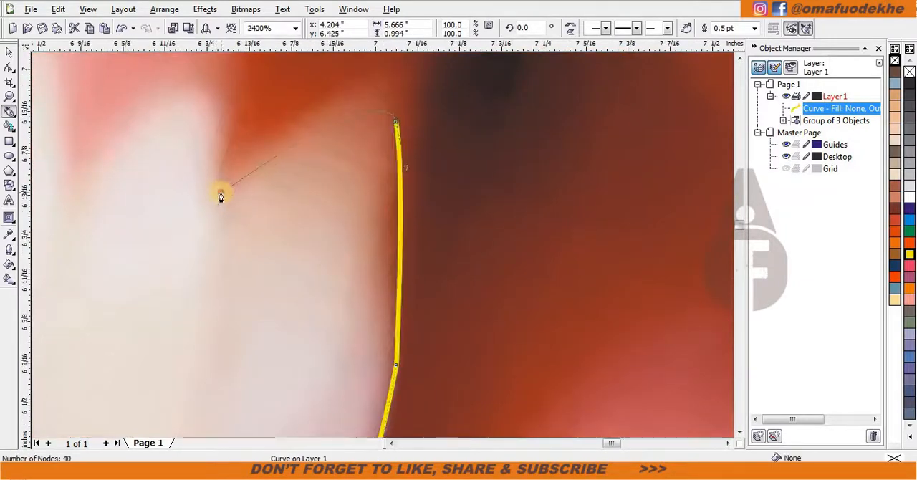
left_click_drag(221, 192, 166, 269)
scroll(188, 183, "down", 1)
scroll(354, 229, "up", 1)
left_click_drag(458, 174, 430, 164)
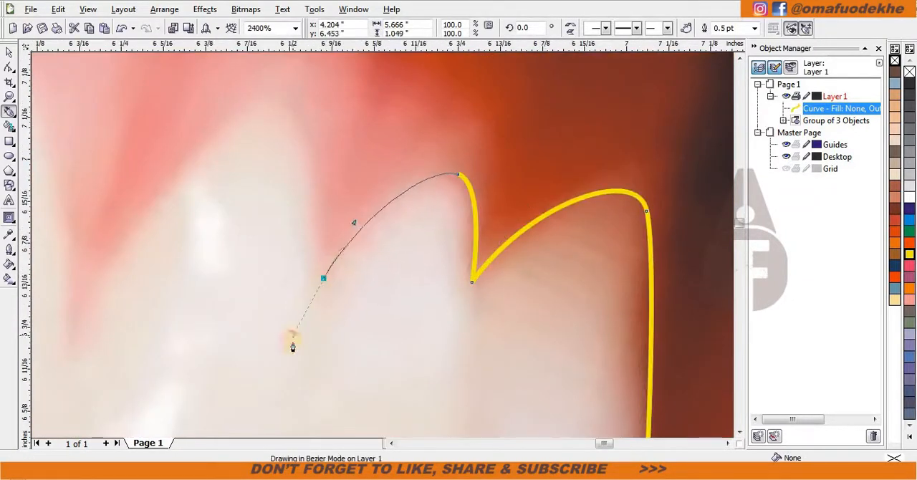
left_click_drag(325, 285, 303, 126)
Trace the gum line over the third upper tooth from the right, down to its next gum point.
left_click_drag(213, 133, 214, 132)
scroll(90, 268, "down", 1)
scroll(383, 244, "up", 1)
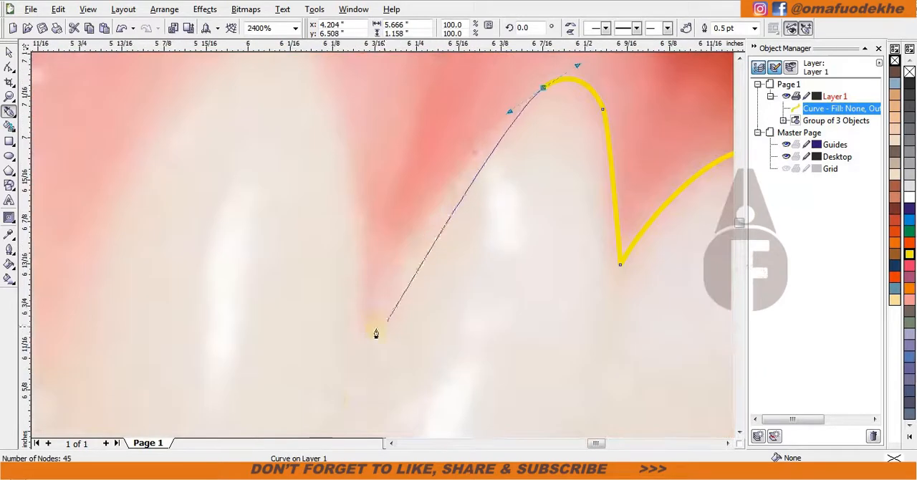
left_click_drag(364, 331, 320, 403)
left_click(364, 291, "alt")
Trace the arched gum line over the fourth upper tooth from the right, ending at the gum point beside it.
scroll(253, 115, "down", 1)
scroll(382, 247, "up", 1)
left_click_drag(480, 244, 406, 270)
scroll(479, 249, "down", 1)
scroll(404, 240, "up", 1)
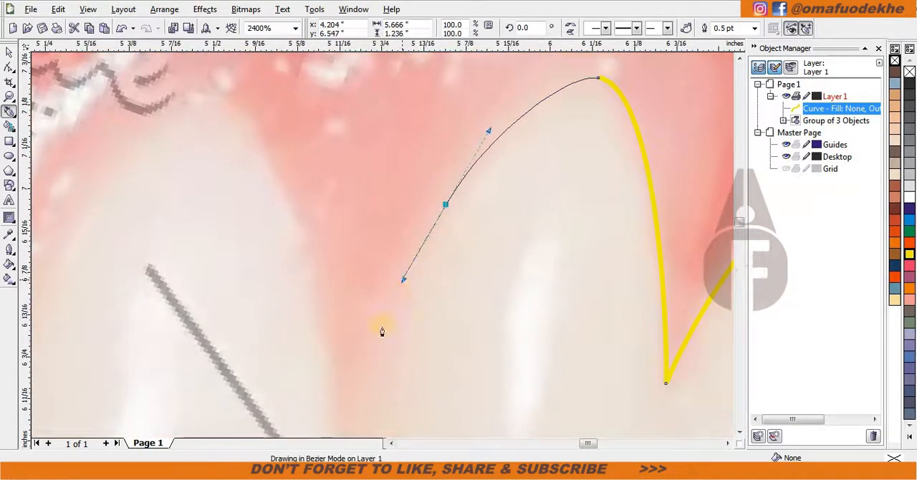
scroll(363, 424, "down", 1)
scroll(383, 244, "up", 1)
scroll(356, 200, "down", 1)
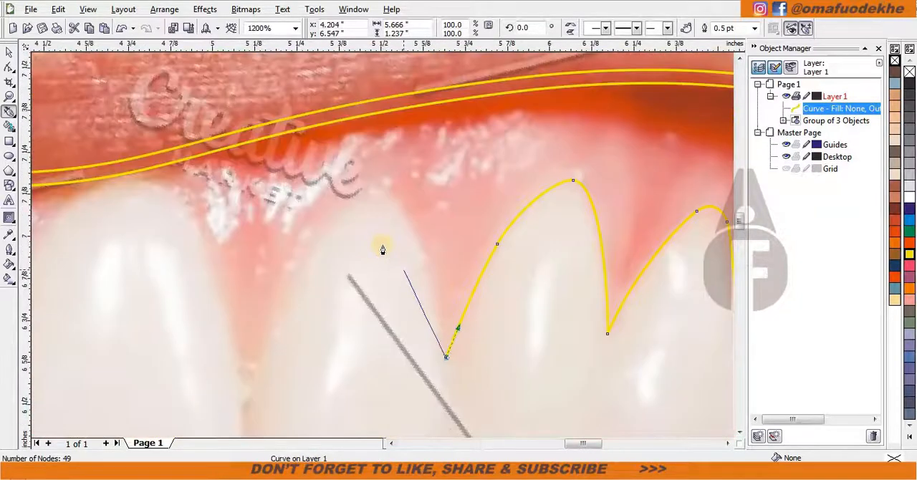
Trace the gum line over the fifth upper tooth from the right and the large right front tooth, then start the left front tooth.
scroll(381, 246, "up", 1)
scroll(212, 192, "down", 1)
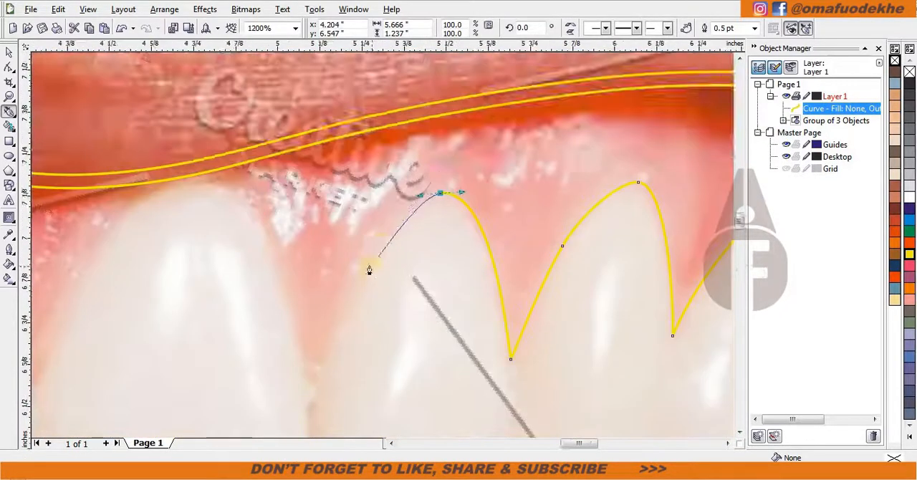
scroll(370, 265, "up", 1)
left_click_drag(374, 267, 334, 346)
scroll(320, 352, "down", 1)
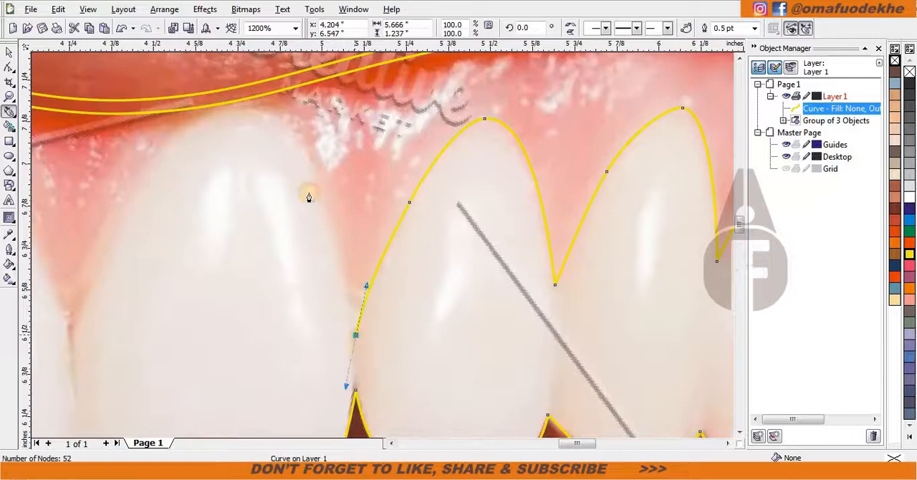
left_click_drag(215, 110, 174, 124)
scroll(379, 246, "down", 1)
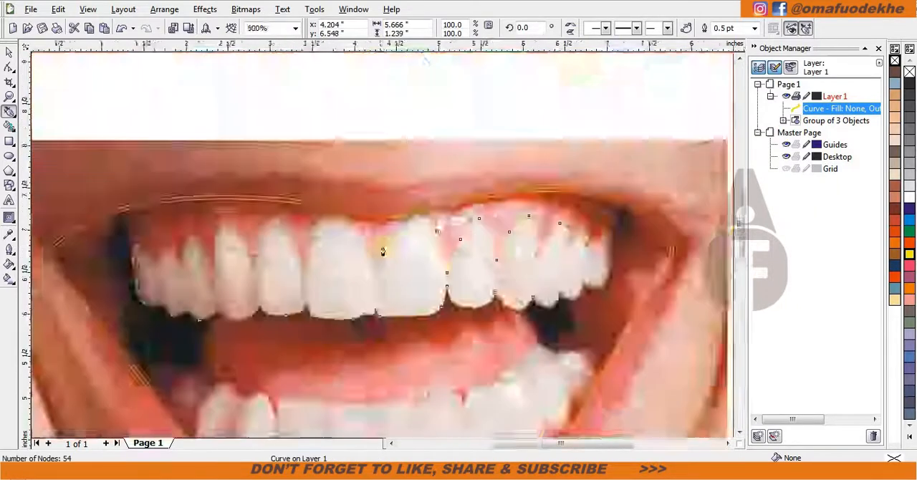
scroll(384, 252, "up", 1)
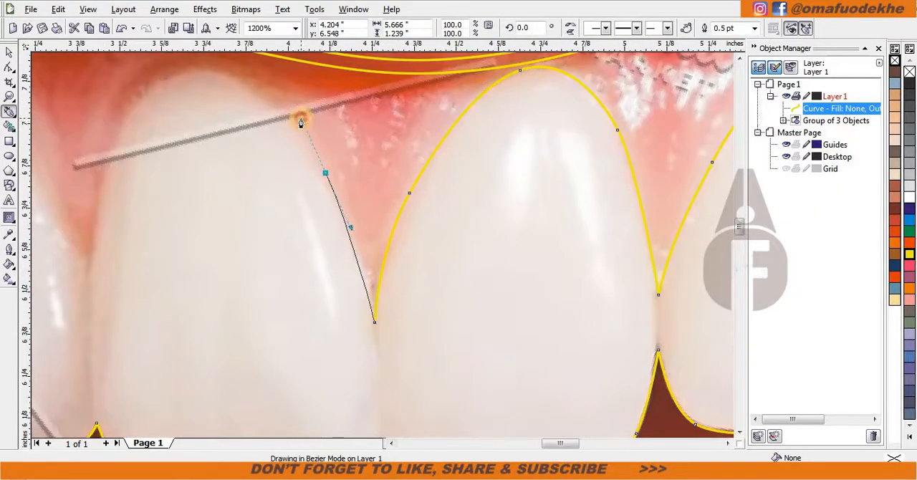
left_click_drag(301, 118, 301, 118)
left_click_drag(188, 70, 151, 88)
left_click_drag(99, 191, 72, 286)
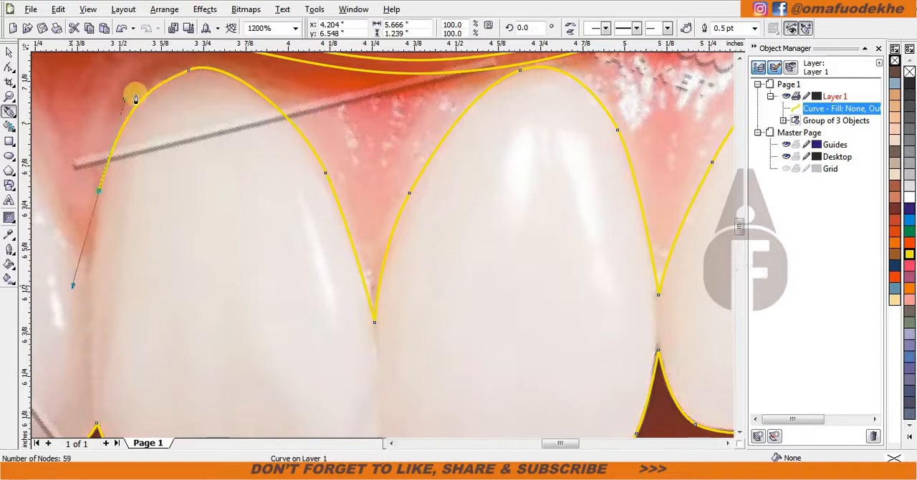
scroll(127, 237, "down", 1)
scroll(379, 258, "up", 1)
left_click_drag(408, 190, 432, 161)
scroll(432, 161, "down", 1)
scroll(383, 245, "up", 1)
key("ctrl+z")
key("ctrl+z")
key("ctrl+z")
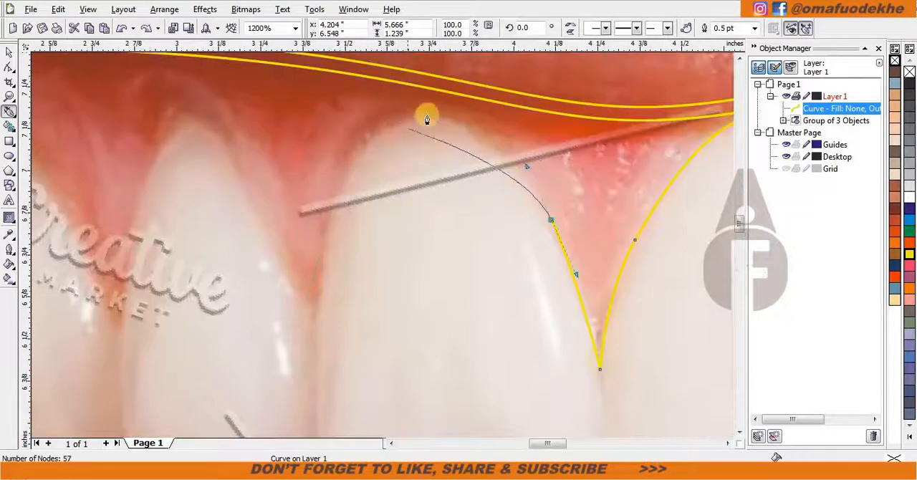
Trace the gum line over the top and far side of the large left front tooth, ending in a corner at the gum point.
left_click_drag(442, 116, 403, 109)
left_click_drag(335, 203, 322, 265)
left_click(313, 340)
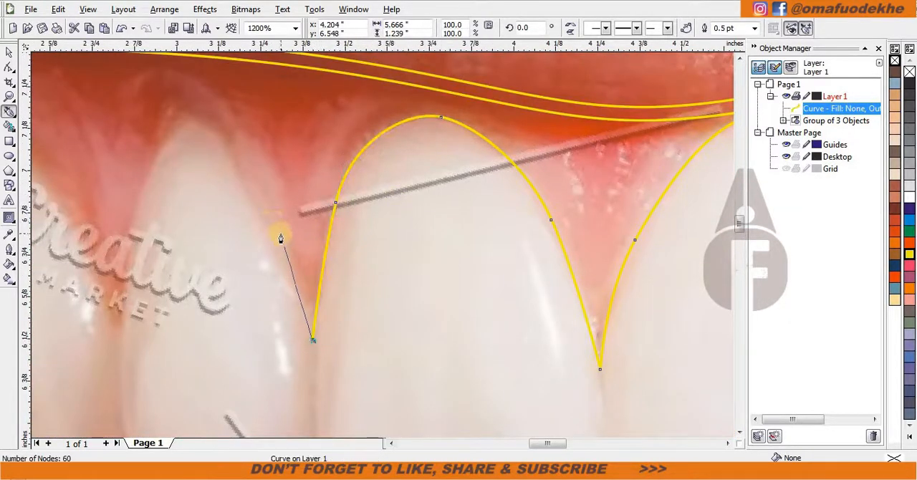
Trace the gum line over the fifth upper tooth from the left, ending in a corner at its far gum point.
left_click_drag(274, 229, 269, 207)
left_click_drag(208, 125, 185, 124)
left_click_drag(144, 184, 128, 238)
left_click(123, 341)
scroll(93, 263, "down", 1)
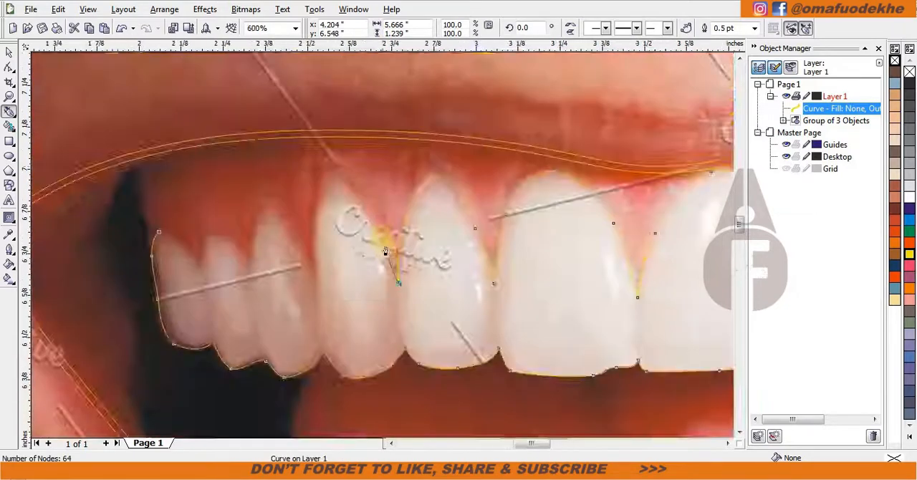
Trace the gum line over the fourth upper tooth from the left and down to its far gum point.
scroll(378, 228, "up", 1)
left_click_drag(357, 195, 346, 174)
left_click_drag(287, 147, 268, 150)
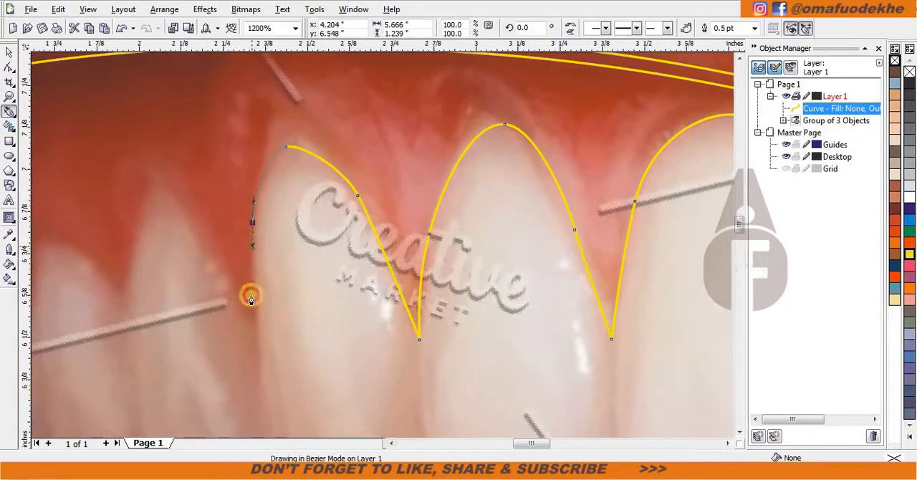
left_click(257, 334)
Trace the gum line over the third and second upper teeth from the left, with corners at the gum points.
left_click_drag(165, 182, 178, 182)
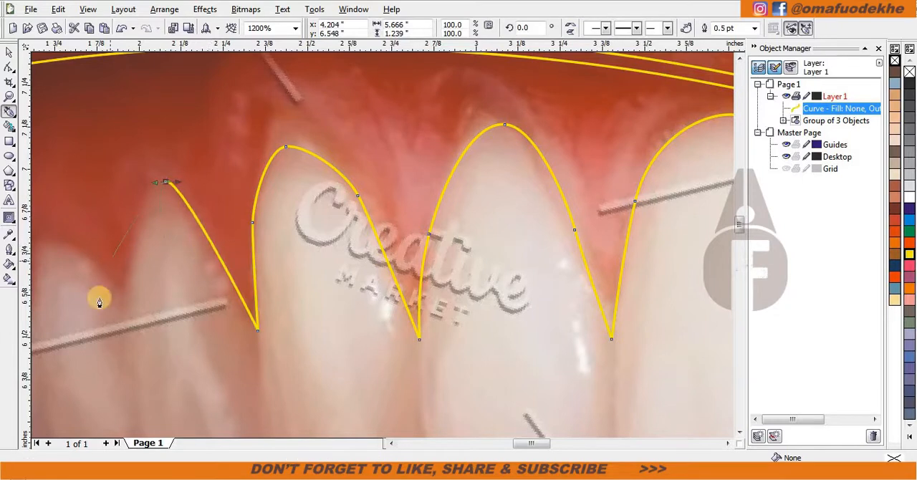
left_click_drag(121, 393, 110, 400)
scroll(409, 193, "up", 1)
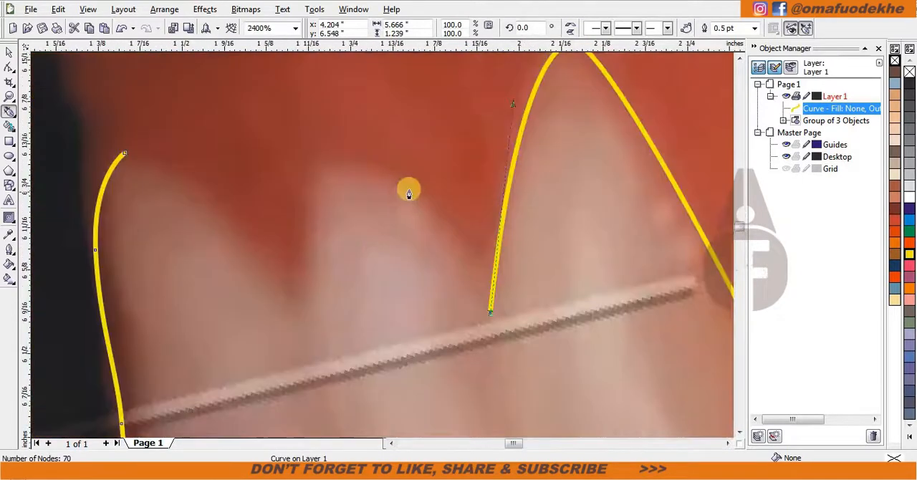
left_click_drag(378, 164, 379, 163)
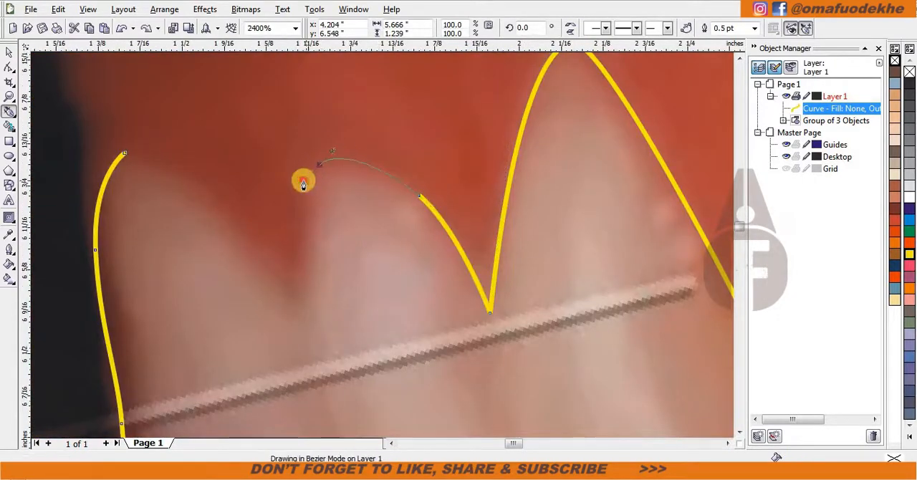
left_click_drag(303, 184, 303, 184)
left_click(306, 320)
Close the upper-teeth curve over the leftmost tooth and delete the surplus nodes along that tooth's gum line.
left_click_drag(230, 224, 197, 197)
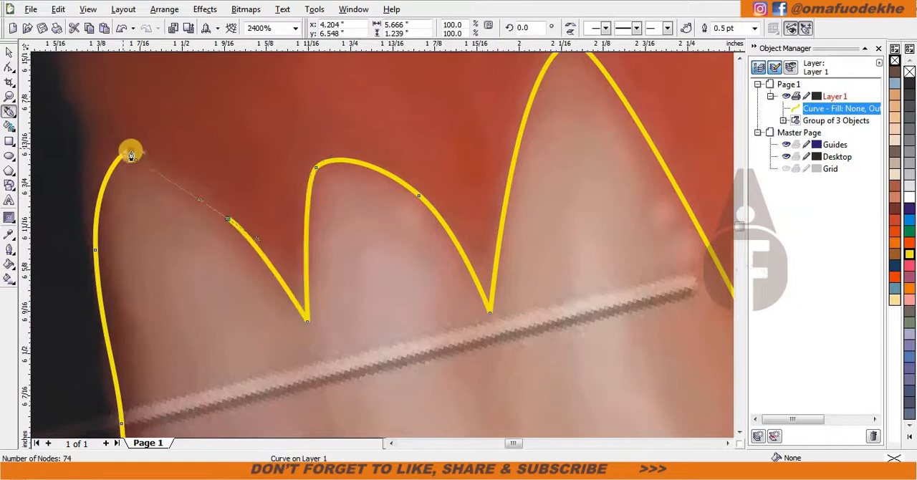
left_click(126, 152)
left_click(227, 222)
scroll(270, 270, "down", 1)
key("space")
key("space")
double_click(309, 187)
key("space")
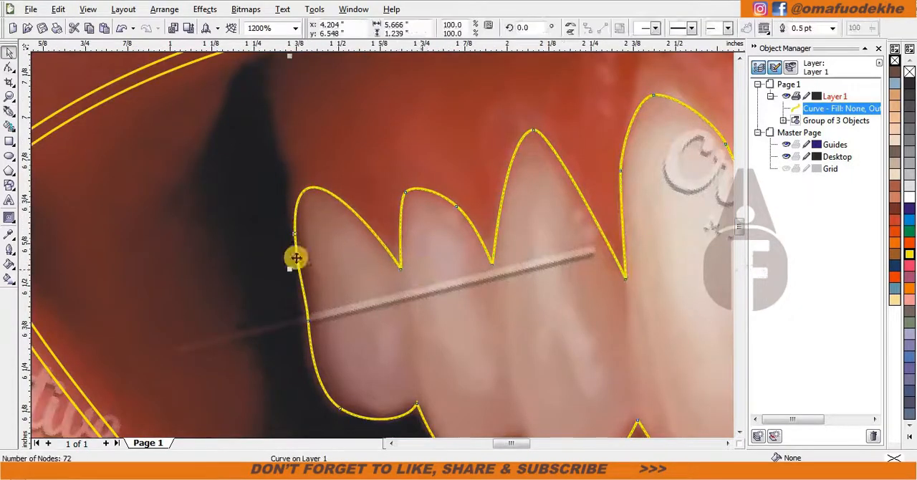
Start a new Bezier curve along the upper edge of the dark rear lower tooth on the left, with corner nodes.
scroll(297, 256, "down", 2)
left_click(9, 111)
scroll(388, 367, "up", 1)
scroll(344, 211, "up", 1)
left_click(317, 201)
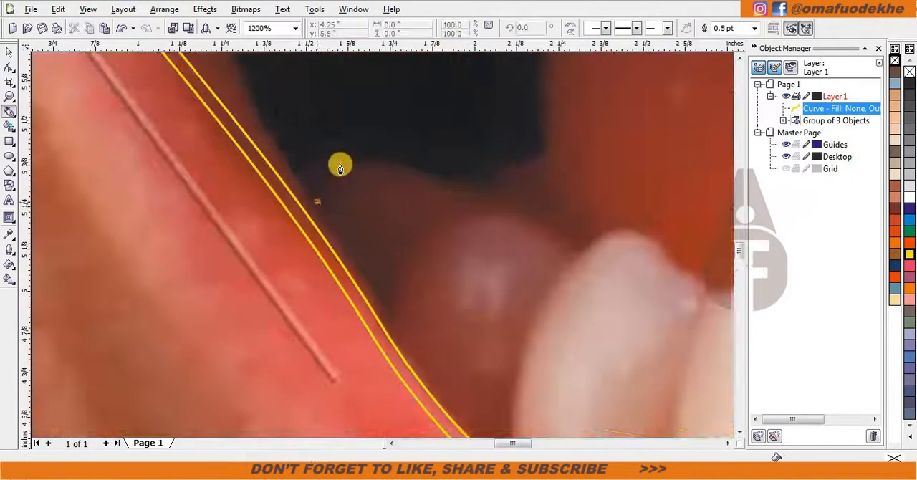
left_click_drag(342, 162, 368, 160)
left_click_drag(464, 188, 503, 209)
left_click(464, 189, "alt")
left_click_drag(544, 154, 560, 137)
left_click(544, 153, "alt")
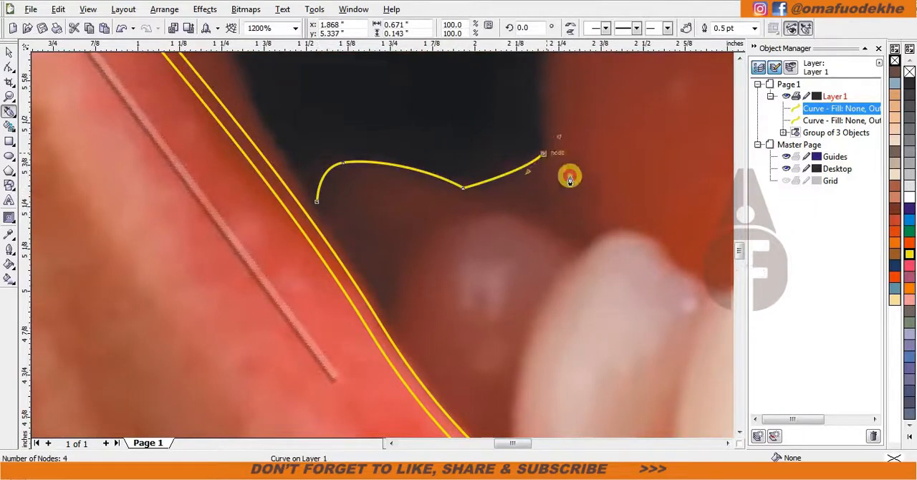
Continue the curve down to and over the second lower tooth from the left, ending in the notch beside it.
left_click_drag(586, 244, 621, 269)
left_click(586, 244, "alt")
left_click_drag(627, 231, 653, 236)
scroll(667, 251, "down", 1)
scroll(397, 257, "up", 1)
left_click_drag(394, 254, 405, 258)
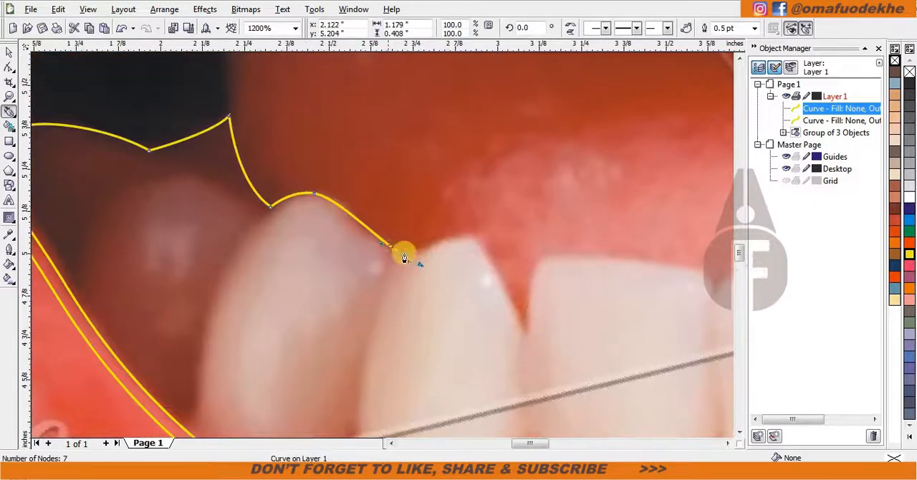
Trace the top edges of the third, fourth and fifth lower teeth from the left, including the notches between them.
left_click_drag(537, 260, 543, 242)
scroll(676, 275, "down", 1)
scroll(402, 250, "up", 1)
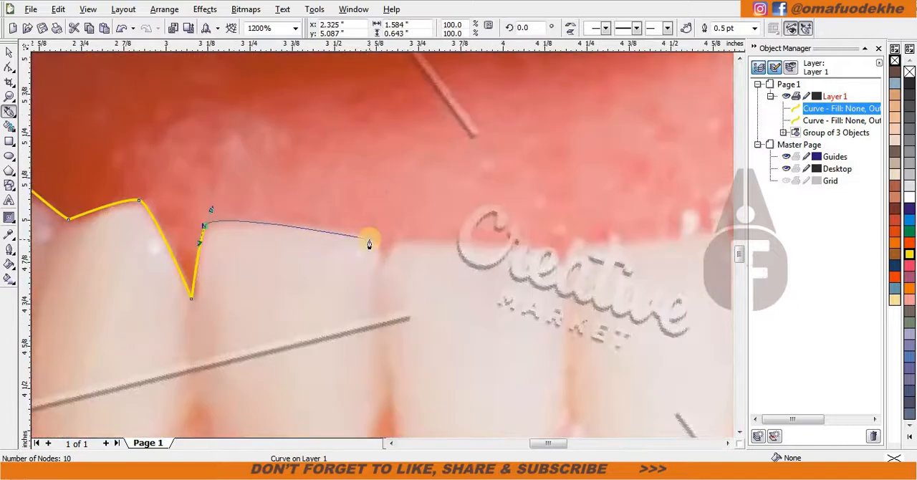
left_click_drag(369, 239, 374, 244)
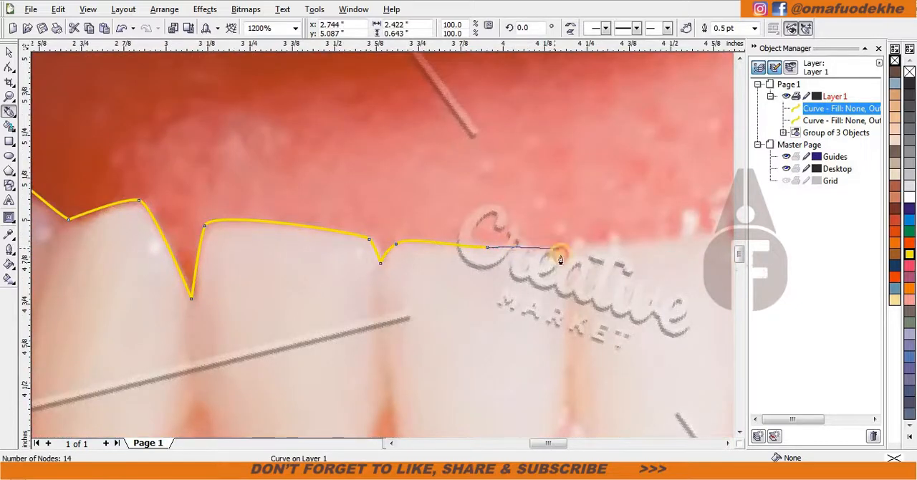
left_click_drag(582, 239, 585, 235)
Trace the top edges of the sixth to eighth lower teeth from the left, ending in a corner beside the eighth.
scroll(694, 250, "down", 1)
scroll(328, 250, "up", 1)
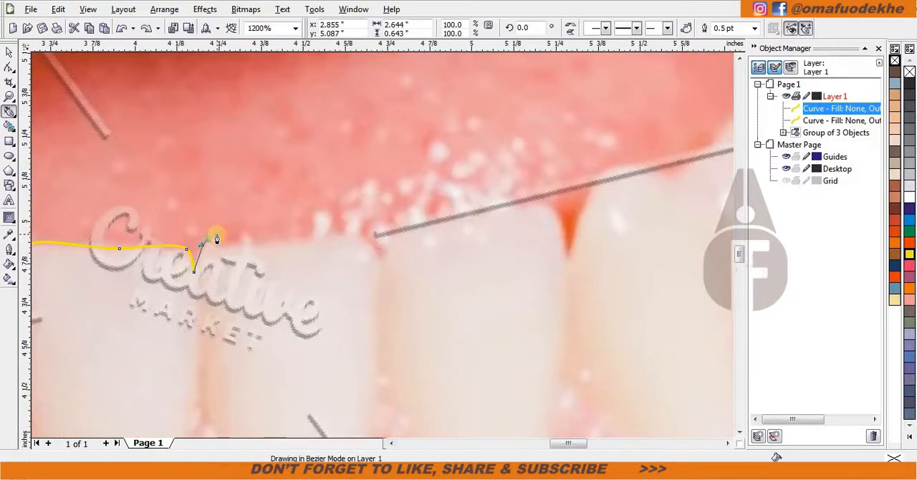
left_click(566, 255)
scroll(615, 195, "down", 2)
scroll(391, 247, "up", 3)
left_click_drag(356, 197, 379, 182)
left_click_drag(502, 216, 571, 266)
left_click(505, 218, "alt")
Trace the top edges of the ninth and tenth lower teeth from the left, up to the notch before the rear tooth.
scroll(559, 190, "down", 1)
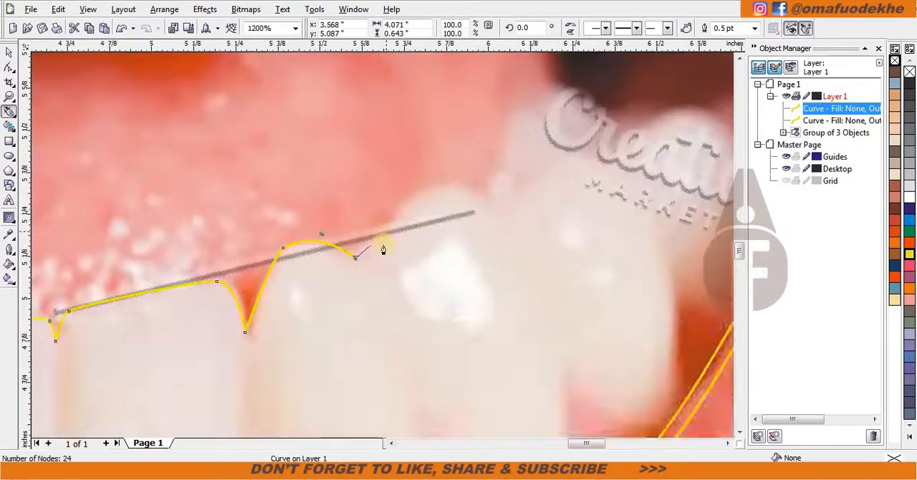
scroll(384, 249, "up", 1)
left_click(528, 157)
left_click(579, 190)
scroll(579, 190, "down", 1)
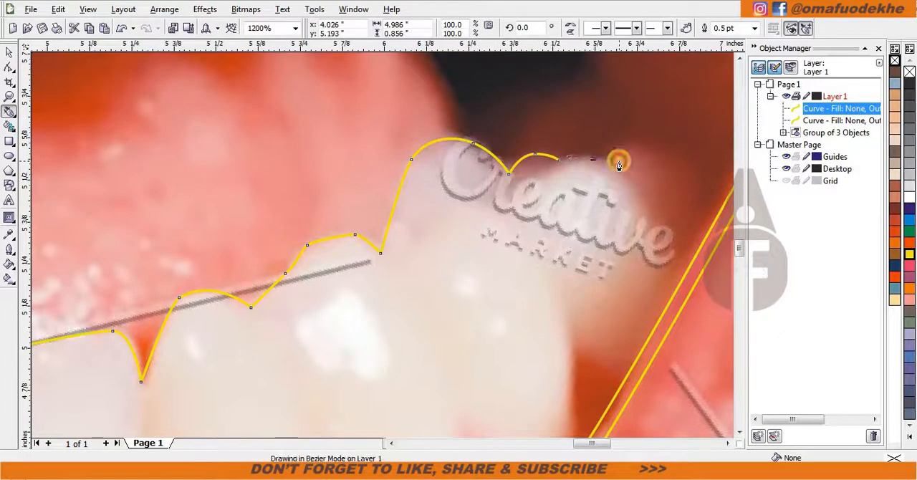
left_click_drag(620, 161, 618, 161)
scroll(615, 148, "down", 1)
scroll(384, 245, "up", 1)
key("ctrl+z")
key("ctrl+z")
key("ctrl+z")
Trace the rounded top and outer bulge of the dark rear lower tooth on the right.
left_click_drag(302, 203, 326, 183)
left_click_drag(384, 191, 390, 194)
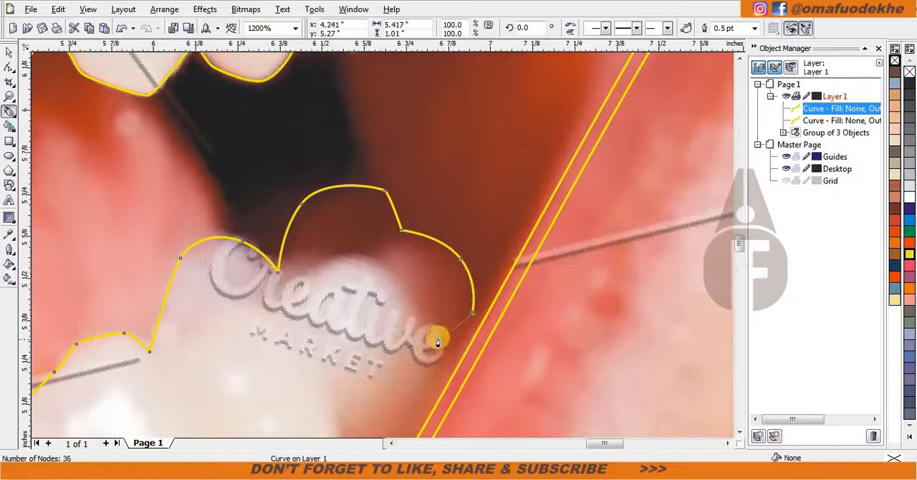
scroll(383, 250, "down", 2)
left_click(437, 192)
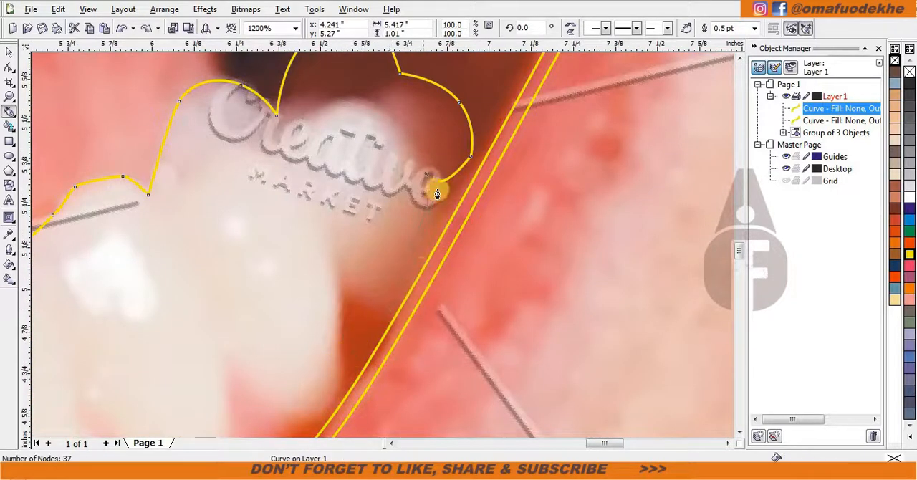
Trace the outer side of the rear right lower tooth down to the lip line and back up to its gum point.
left_click_drag(396, 310, 373, 254)
scroll(387, 316, "up", 1)
left_click_drag(284, 151, 267, 164)
scroll(267, 164, "down", 1)
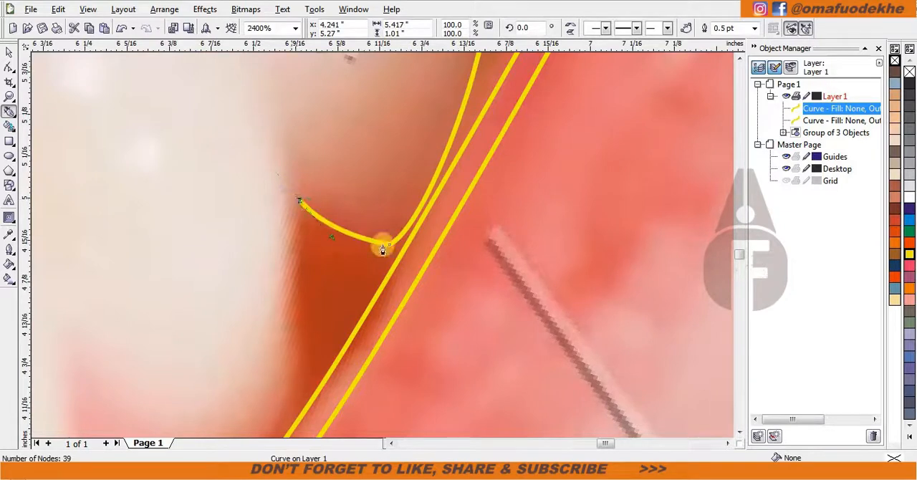
Trace the bottom outlines of the two lower teeth beside the rear right tooth, with corners at their gum points.
scroll(380, 321, "up", 1)
left_click_drag(417, 282, 418, 291)
left_click_drag(339, 380, 281, 391)
left_click(195, 293)
scroll(190, 343, "down", 1)
left_click_drag(358, 371, 320, 393)
left_click(247, 253)
Trace the bottom outlines of the eighth and seventh lower teeth from the left, with corners at the gum points.
scroll(247, 389, "down", 1)
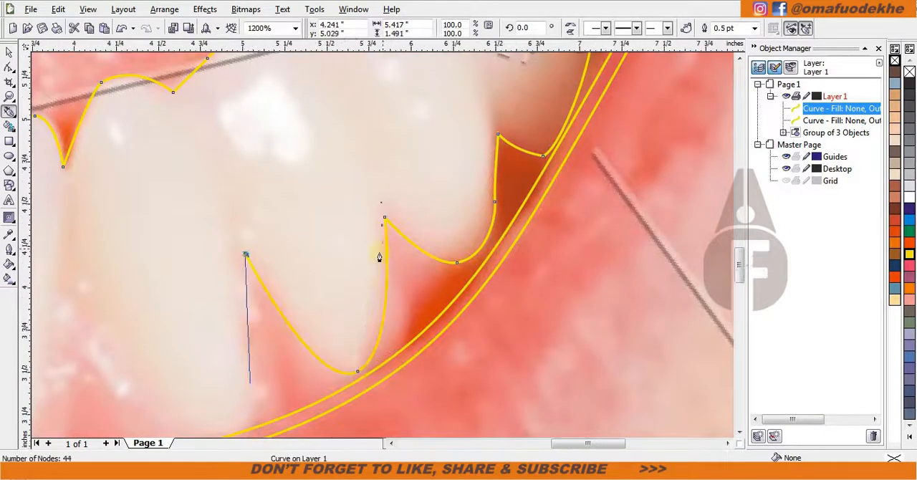
scroll(380, 254, "up", 1)
left_click_drag(388, 280, 354, 305)
left_click_drag(190, 65, 162, 111)
scroll(193, 301, "down", 1)
scroll(377, 305, "up", 1)
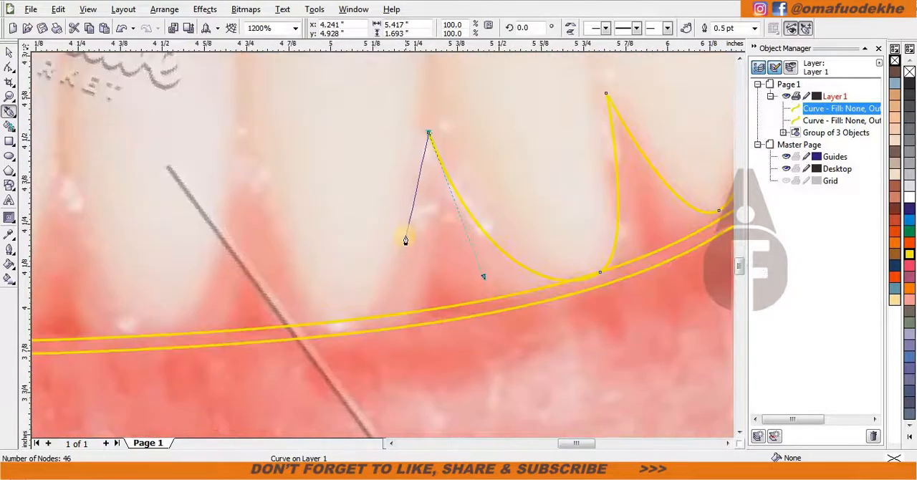
left_click(241, 132)
Trace the bottom outlines of the sixth and fifth lower teeth from the left up to the next gum point.
left_click(61, 158)
scroll(32, 254, "down", 1)
scroll(382, 251, "up", 1)
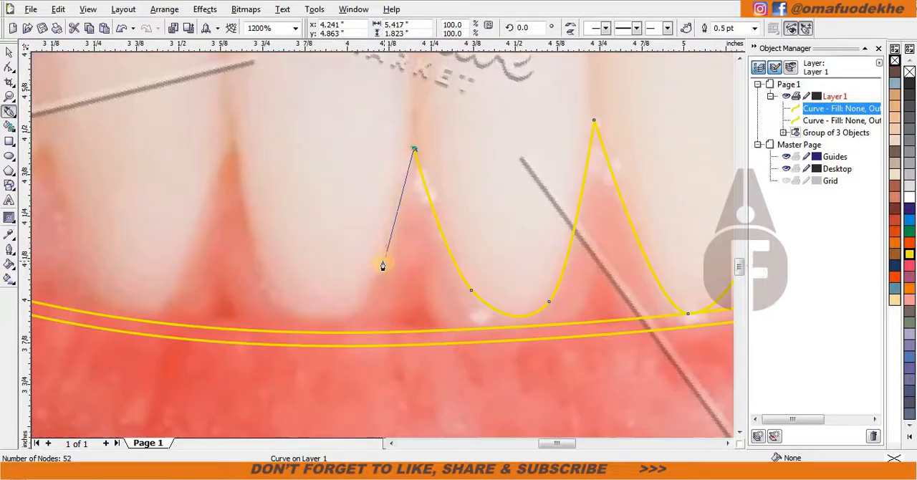
left_click_drag(273, 284, 250, 245)
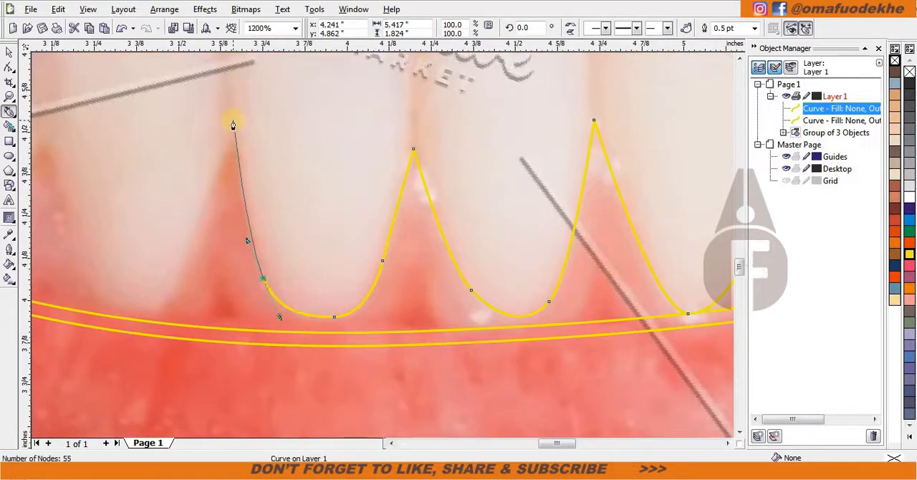
Trace the bottom outline of the fourth lower tooth from the left, ending in a corner at its far gum point.
left_click_drag(185, 286, 180, 294)
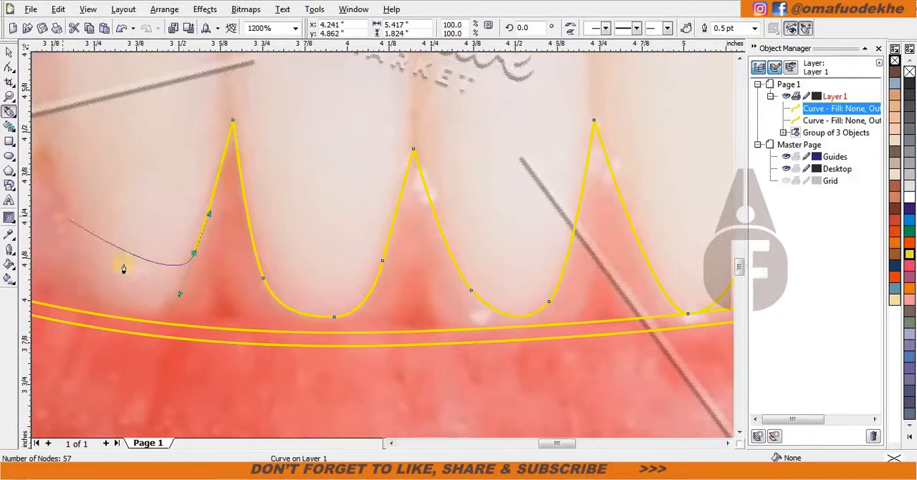
scroll(57, 268, "down", 1)
scroll(382, 245, "up", 1)
left_click_drag(423, 272, 358, 245)
key("ctrl+z")
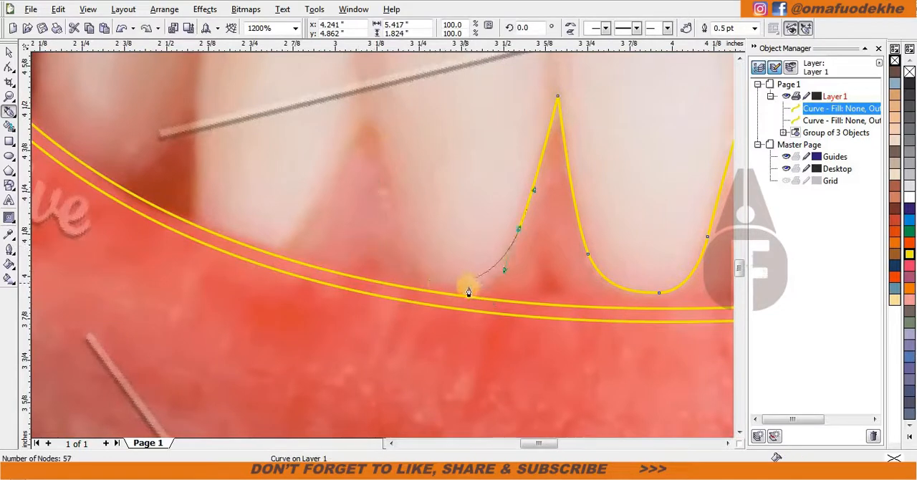
left_click_drag(441, 289, 441, 287)
left_click_drag(393, 204, 385, 251)
left_click_drag(374, 209, 374, 207)
left_click(359, 157)
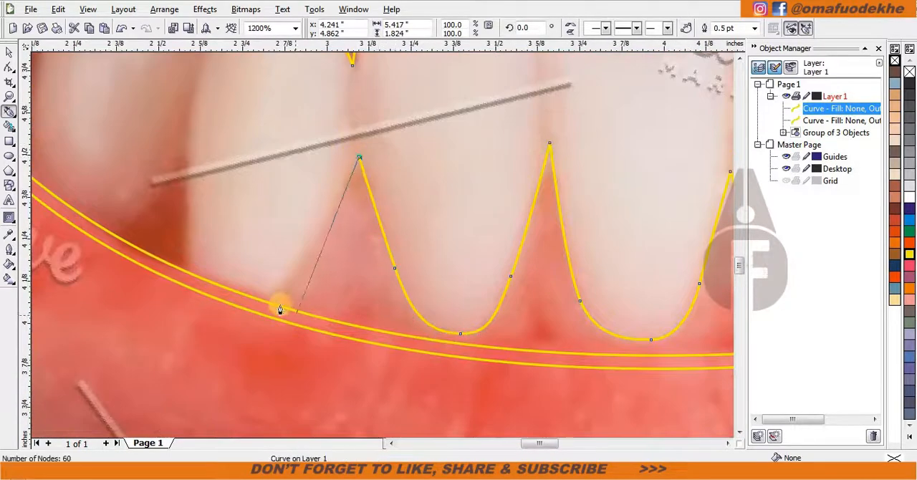
Trace around the bottom of the third lower tooth from the left and up its outer side to the gum point.
left_click_drag(273, 297, 238, 305)
left_click(186, 273)
scroll(184, 138, "down", 1)
scroll(383, 245, "up", 1)
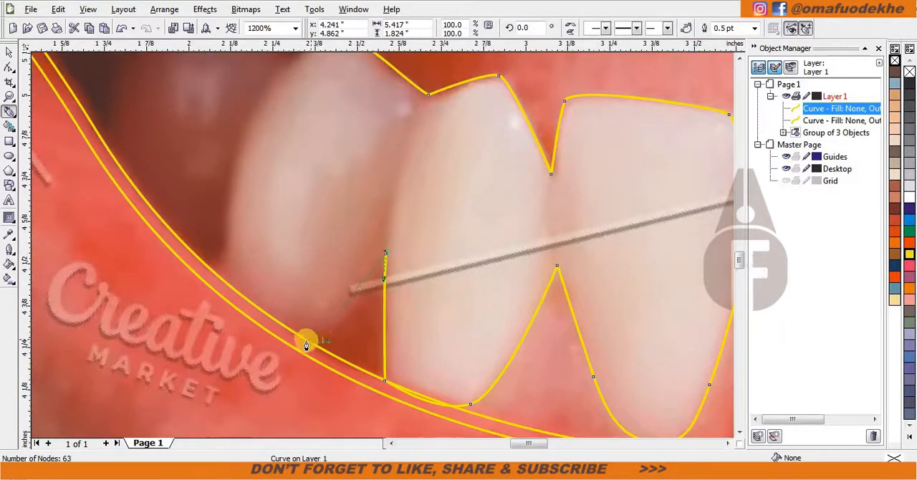
Trace the bottoms of the second lower tooth and the dark rear tooth on the left, closing the curve at its start.
left_click_drag(306, 340, 269, 343)
scroll(383, 245, "up", 1)
left_click_drag(373, 250, 378, 208)
left_click(373, 250, "alt")
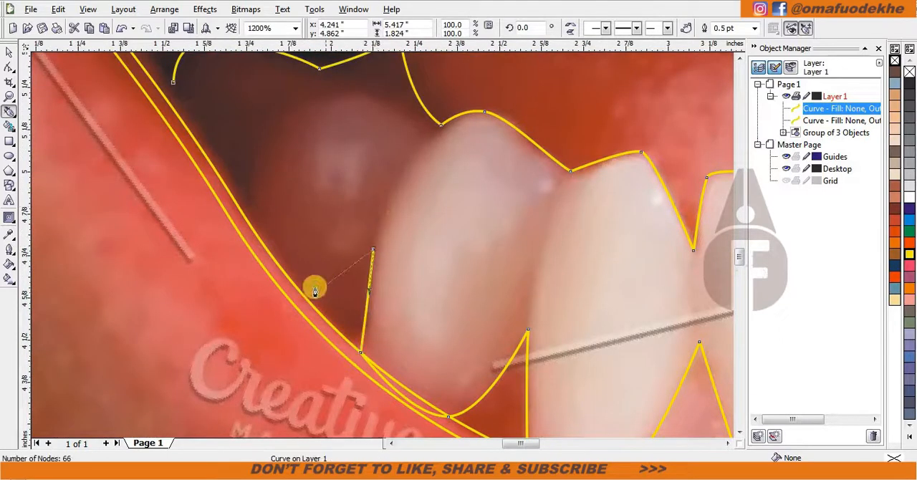
left_click_drag(251, 200, 256, 153)
left_click(173, 82)
scroll(423, 248, "down", 2)
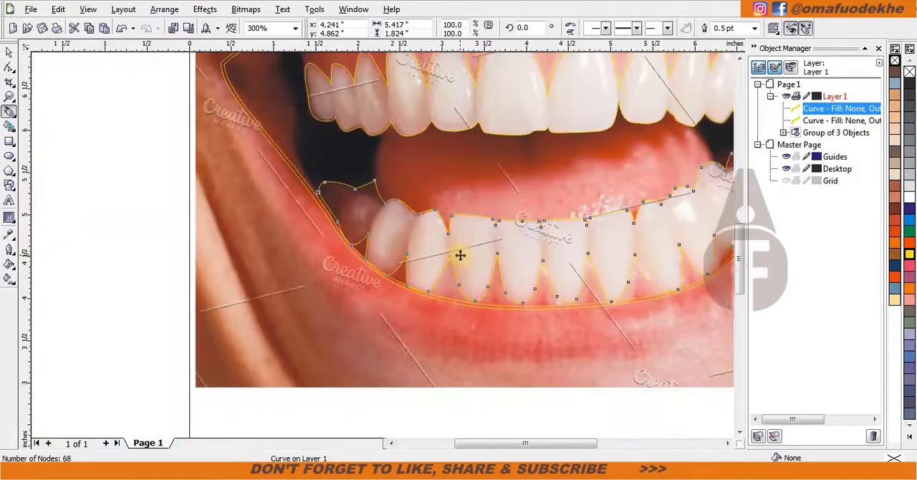
Select the lower and upper teeth curves together and group them.
key("space")
scroll(461, 254, "down", 1)
scroll(453, 82, "up", 1)
left_click(453, 83, "shift")
key("ctrl+g")
Ungroup the three-object group containing the two mouth outlines and the photo, keeping the teeth curves grouped.
left_click(481, 162, "shift")
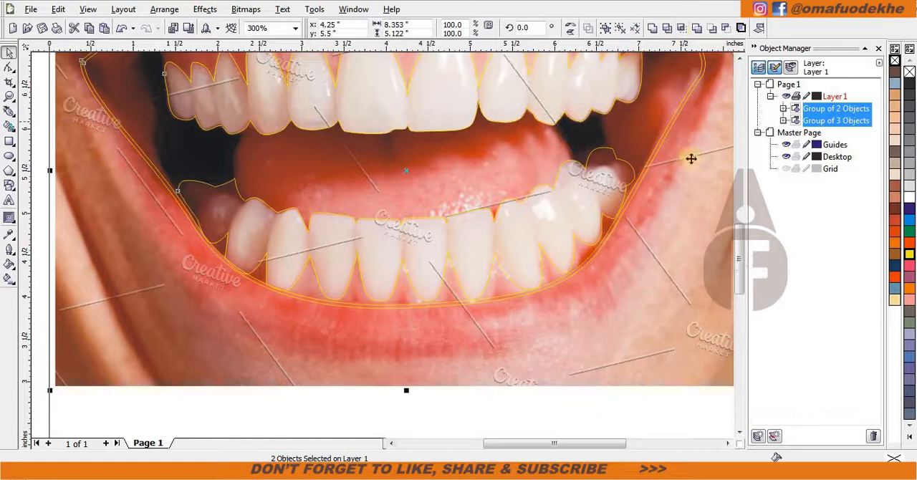
scroll(579, 167, "down", 1)
left_click(494, 253)
left_click(461, 254)
left_click(603, 29)
left_click(527, 101)
scroll(334, 255, "up", 1)
left_click(544, 132)
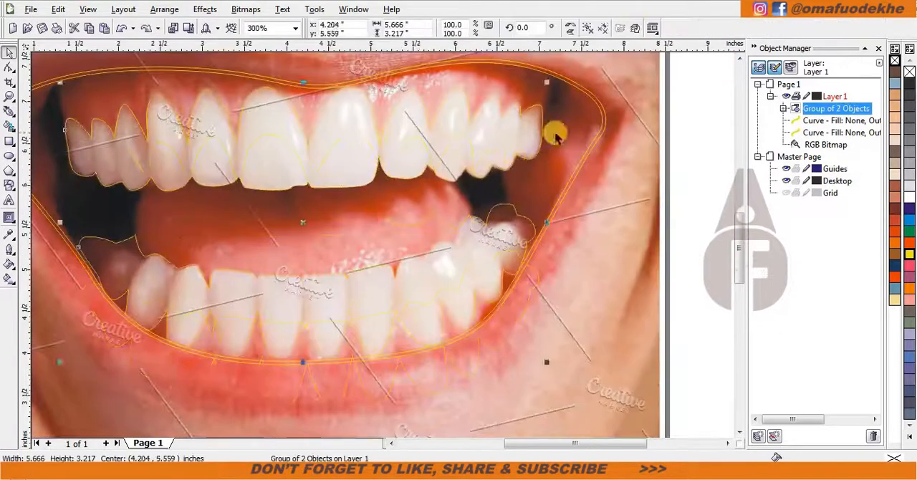
key("Escape")
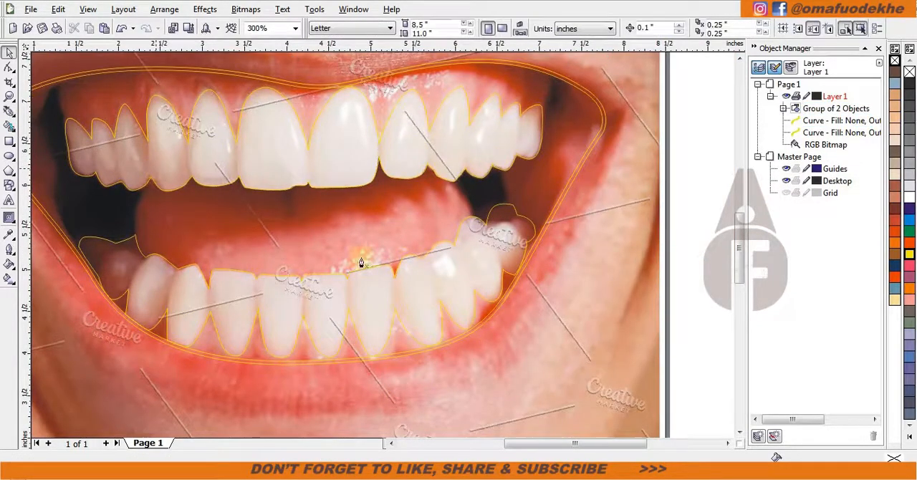
Start a new Bezier curve around the inside of the leftmost upper tooth, looping below its biting edge.
key("ctrl+a")
left_click(10, 111)
scroll(88, 172, "up", 1)
scroll(360, 200, "up", 1)
left_click(394, 359)
left_click_drag(352, 194, 351, 140)
left_click_drag(395, 162, 414, 180)
mouse_move(437, 363)
left_mouse_down()
mouse_move(421, 422)
mouse_move(409, 423)
left_mouse_up()
left_click(493, 382)
left_click_drag(455, 202, 456, 101)
left_click_drag(460, 90, 474, 74)
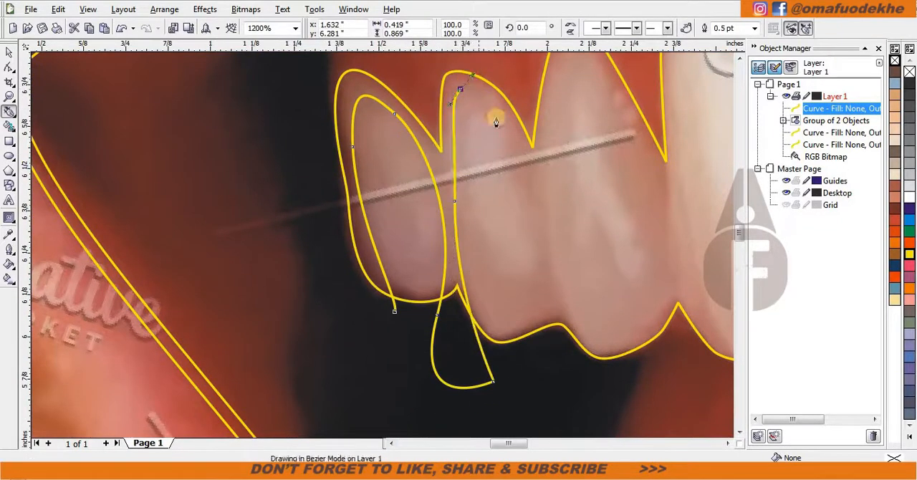
key("ctrl+z")
key("ctrl+z")
Continue the inner curve up and around the second upper tooth from the left, down past its biting edge.
left_click_drag(515, 363, 505, 340)
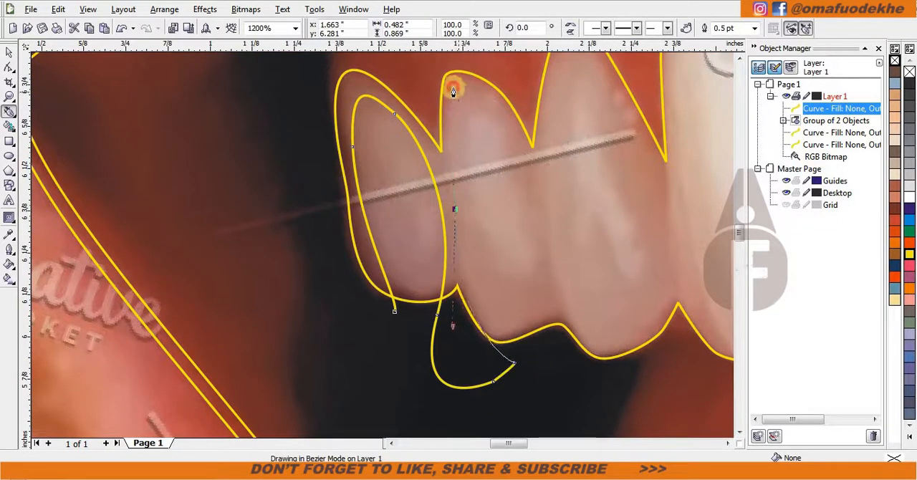
left_click_drag(461, 84, 500, 101)
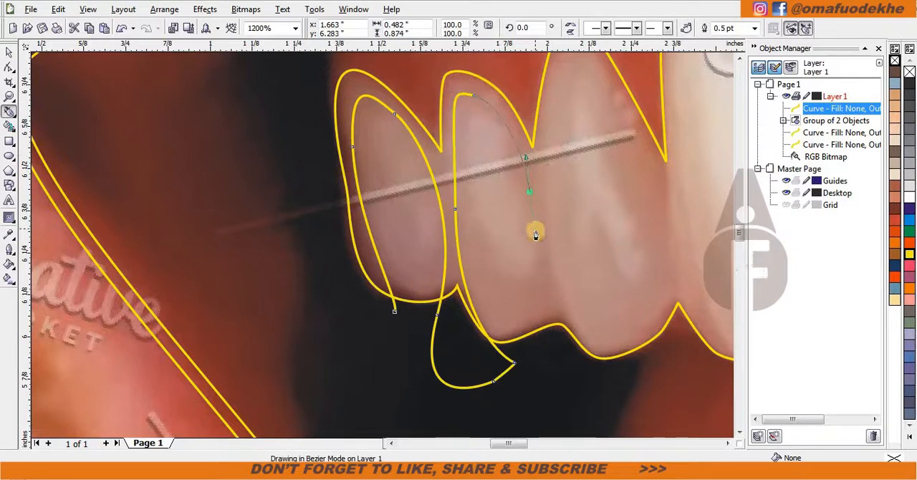
left_click_drag(554, 324, 528, 387)
Continue the inner curve around the third upper tooth from the left and down past its biting edge.
left_click_drag(567, 228, 340, 107)
left_click(353, 84)
left_click_drag(424, 166, 450, 233)
scroll(441, 349, "down", 1)
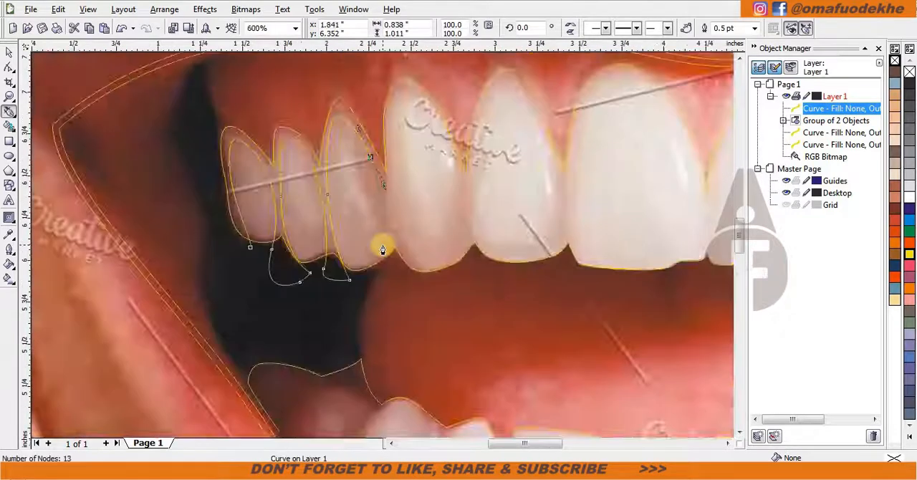
scroll(383, 244, "up", 1)
left_click_drag(383, 293, 364, 326)
scroll(431, 158, "down", 1)
scroll(394, 236, "up", 1)
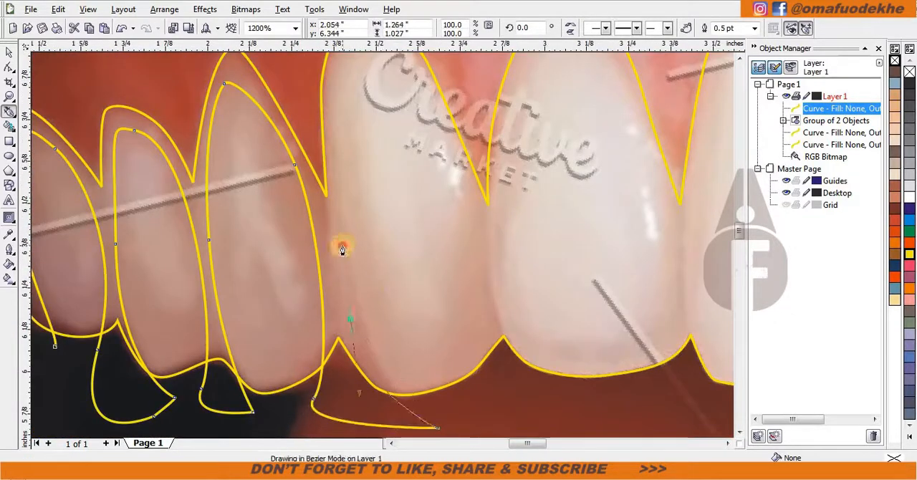
Trace the inner shape of the fourth upper tooth from the left and loop below its biting edge.
scroll(342, 250, "down", 1)
scroll(384, 159, "up", 1)
scroll(383, 252, "down", 1)
scroll(391, 288, "up", 1)
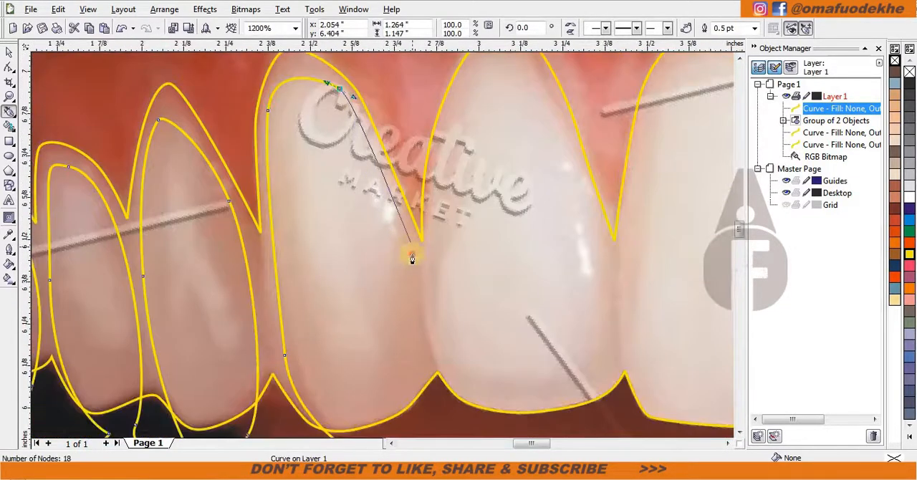
scroll(412, 367, "down", 1)
left_click_drag(420, 292, 350, 301)
scroll(371, 284, "up", 1)
left_click_drag(514, 310, 511, 302)
Continue the inner curve up the left side and over the crown of the fifth upper tooth from the left.
left_click_drag(424, 170, 420, 80)
scroll(441, 86, "down", 1)
scroll(416, 179, "up", 1)
left_click_drag(337, 215, 356, 193)
left_click_drag(399, 212, 416, 232)
Bring the curve down the fifth upper tooth's right side and loop below the biting edge toward the sixth tooth.
scroll(407, 285, "down", 1)
scroll(391, 271, "up", 1)
left_click_drag(426, 295, 434, 349)
scroll(432, 349, "down", 1)
scroll(367, 273, "up", 1)
left_click_drag(396, 296, 392, 307)
left_click_drag(495, 330, 452, 263)
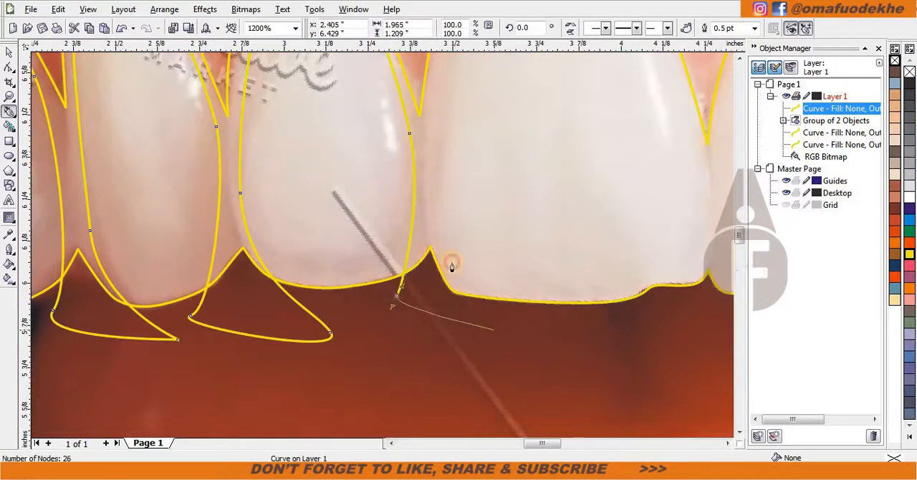
left_click_drag(428, 112, 428, 111)
scroll(428, 111, "down", 1)
scroll(401, 215, "up", 1)
left_click_drag(397, 135, 417, 116)
left_click_drag(523, 136, 573, 189)
scroll(575, 251, "down", 1)
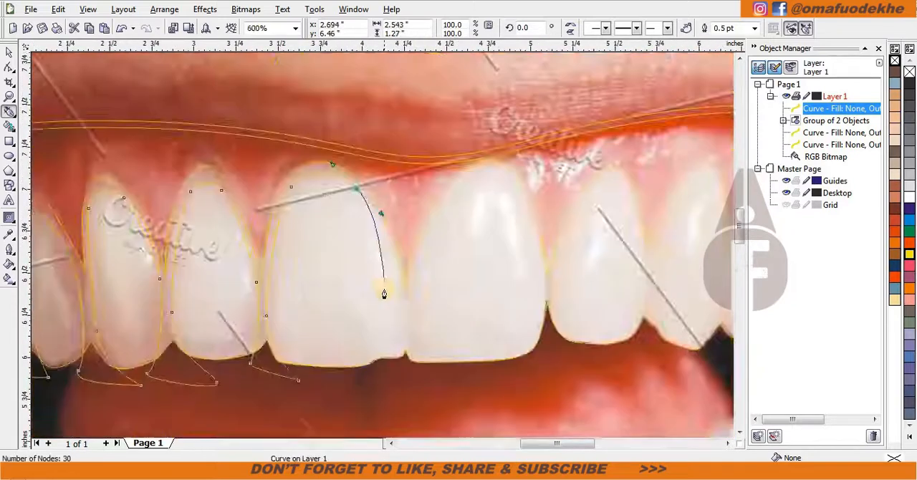
scroll(384, 287, "up", 1)
scroll(433, 377, "down", 1)
scroll(357, 248, "up", 1)
left_click(385, 306)
left_click(499, 300)
scroll(450, 162, "down", 1)
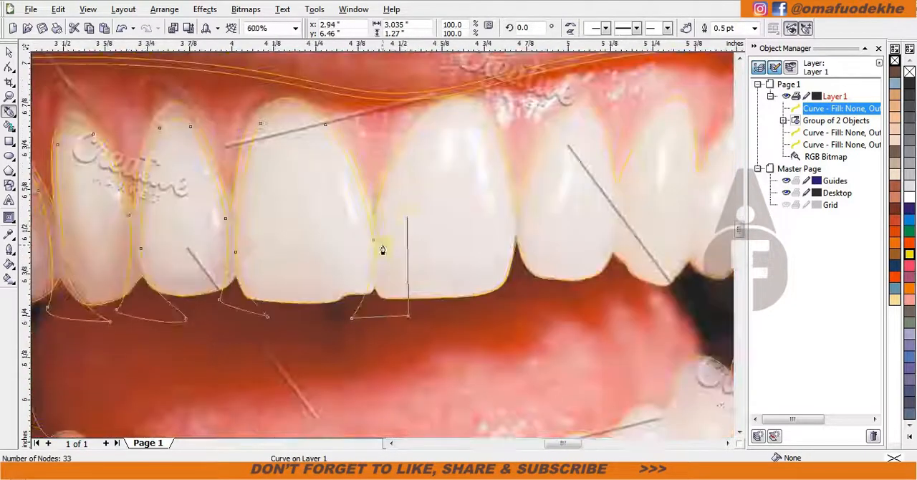
key("ctrl+z")
key("ctrl+z")
key("ctrl+z")
key("ctrl+z")
key("ctrl+z")
key("ctrl+z")
Trace the inner left side, crown and right side of the sixth upper tooth, the left one of the two large front teeth.
scroll(326, 243, "up", 1)
left_click_drag(325, 327, 324, 248)
scroll(325, 248, "down", 1)
scroll(409, 231, "up", 1)
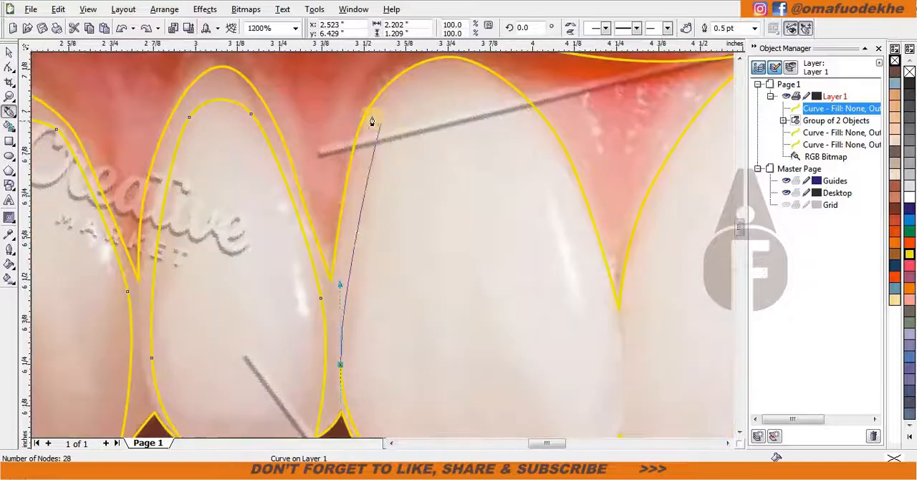
left_click_drag(509, 101, 526, 109)
scroll(544, 168, "down", 1)
scroll(395, 275, "up", 1)
left_click_drag(426, 324, 454, 422)
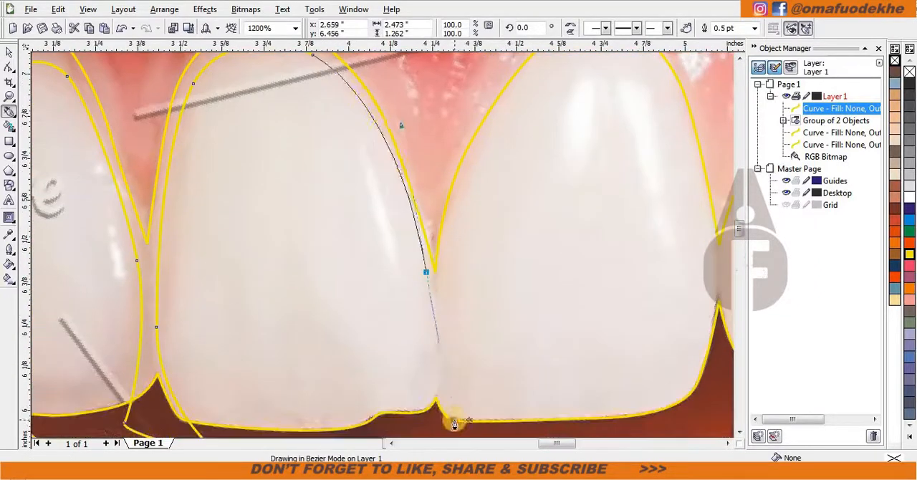
Loop the curve below the sixth tooth's biting edge and up the inner left side of the other large front tooth.
scroll(454, 424, "down", 1)
scroll(357, 247, "up", 1)
left_click(366, 265)
left_click_drag(473, 272, 445, 209)
left_click_drag(425, 130, 422, 120)
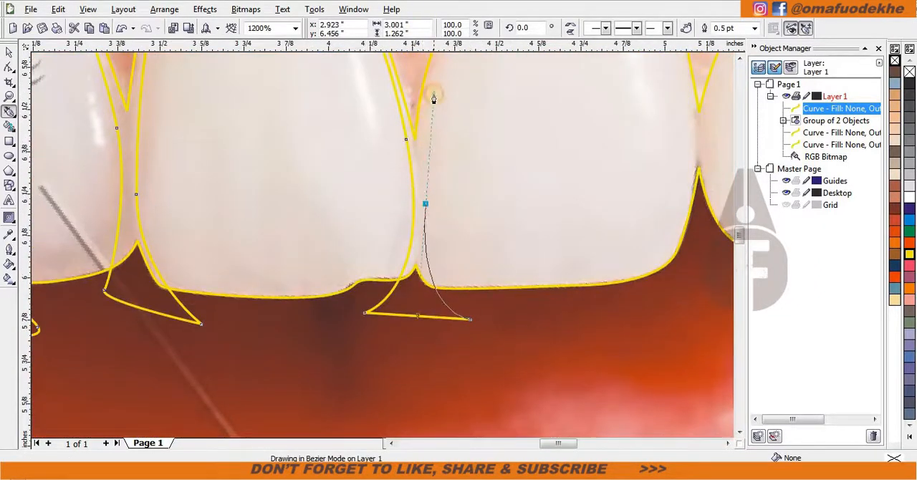
Continue over the crown and down the right side of the seventh upper tooth, then cross below its biting edge.
scroll(428, 86, "down", 1)
scroll(423, 159, "up", 1)
left_click_drag(429, 90, 486, 92)
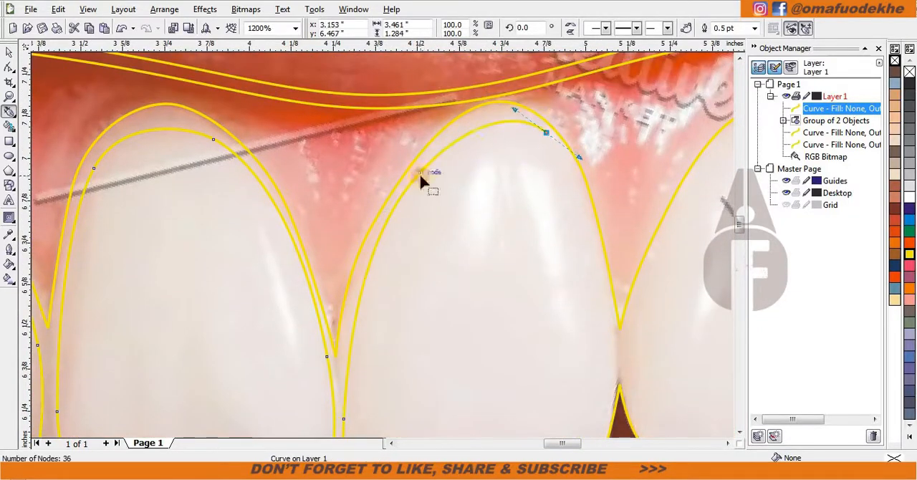
left_click_drag(600, 298, 412, 248)
left_click_drag(421, 362, 421, 364)
scroll(398, 392, "down", 1)
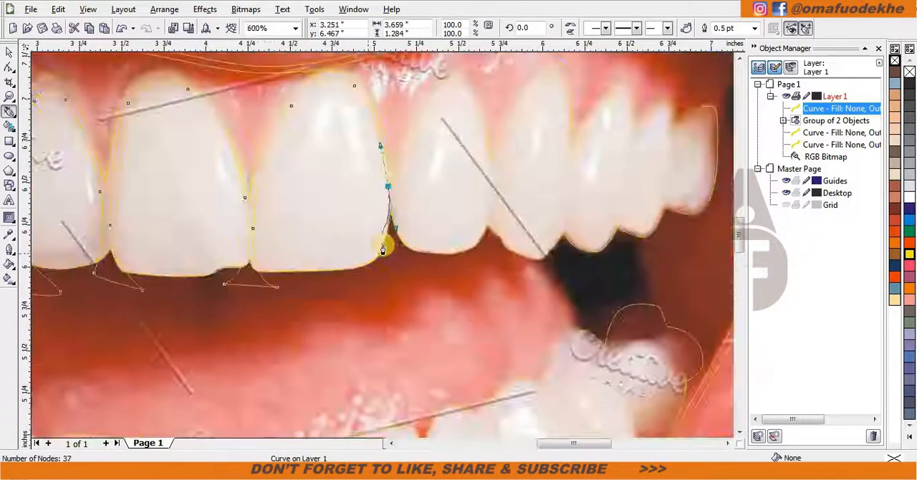
scroll(366, 252, "up", 1)
left_click(364, 303)
left_click(524, 302)
Trace the inner shape of the eighth upper tooth from the left and loop below its biting edge.
scroll(465, 165, "down", 1)
scroll(396, 223, "up", 1)
left_click_drag(369, 77, 383, 250)
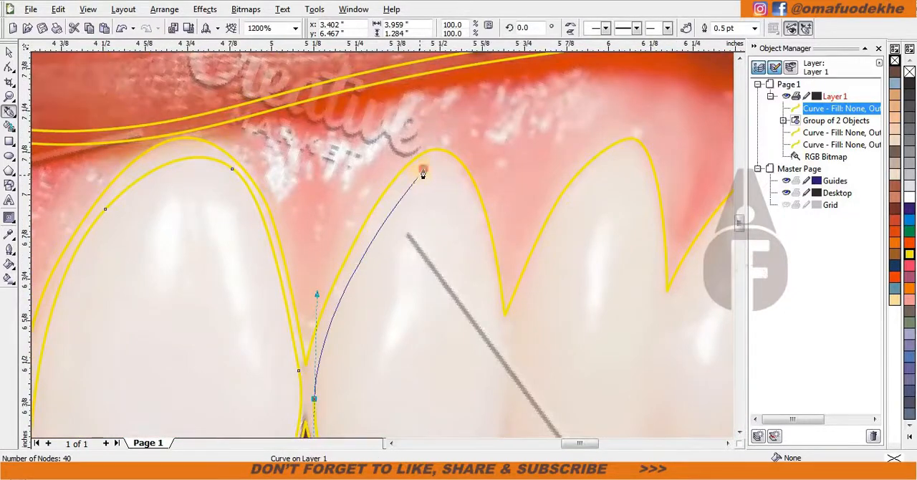
left_click_drag(504, 330, 504, 330)
scroll(504, 356, "down", 1)
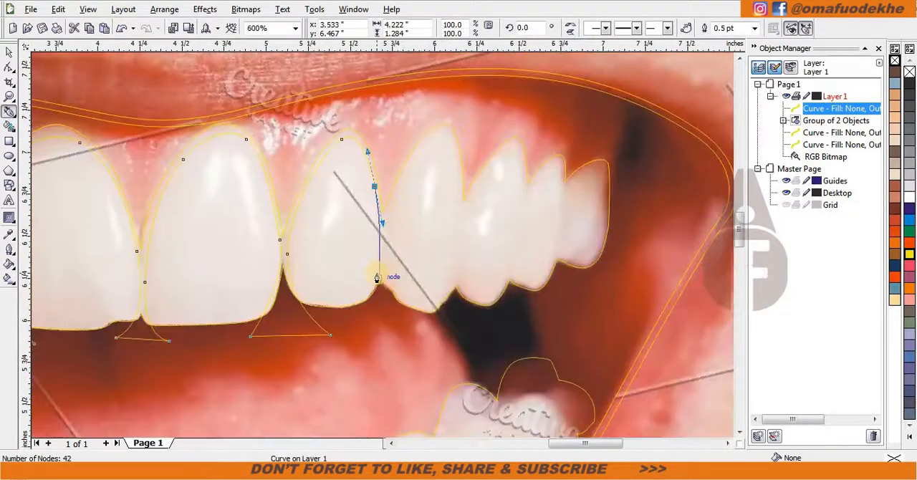
scroll(372, 283, "up", 1)
left_click_drag(367, 298, 324, 334)
left_click(473, 328)
Continue the inner curve around the ninth upper tooth from the left and loop below its biting edge.
scroll(462, 301, "down", 1)
scroll(369, 187, "up", 1)
left_click(356, 313)
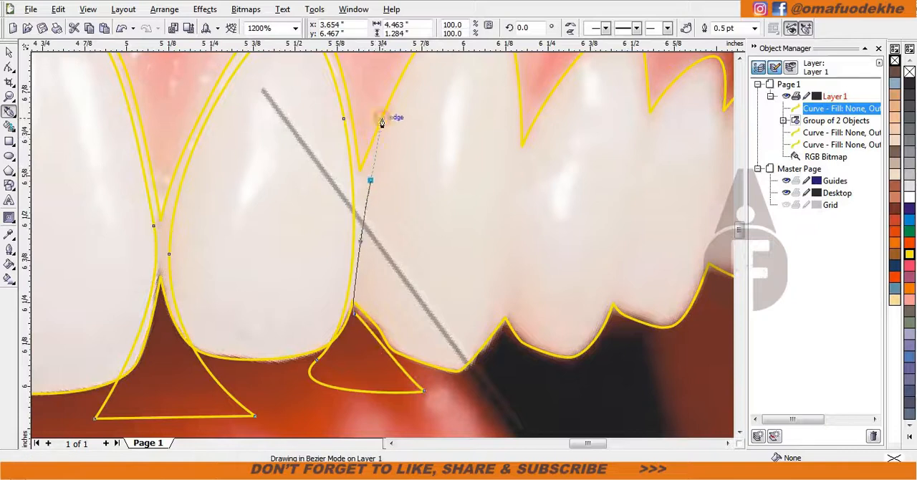
left_click_drag(373, 114, 373, 116)
scroll(412, 85, "down", 1)
scroll(387, 245, "up", 1)
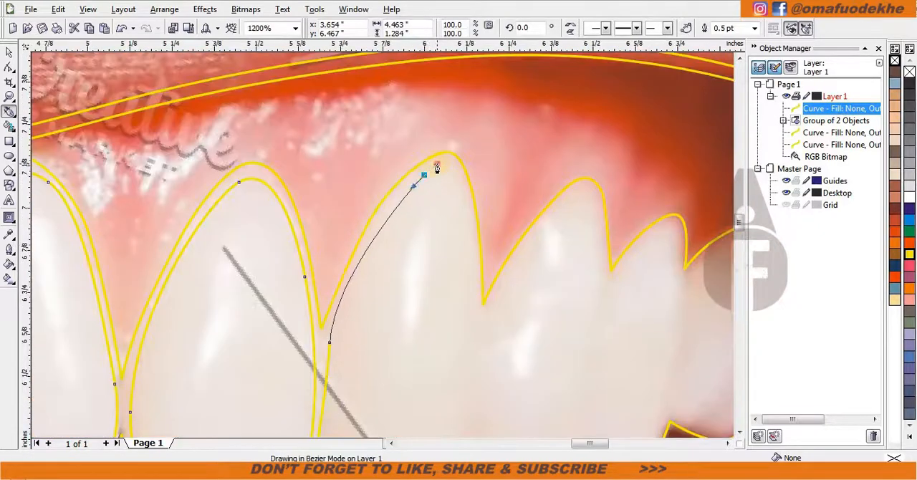
left_click_drag(471, 240, 481, 322)
scroll(480, 348, "down", 1)
scroll(374, 288, "up", 1)
left_click_drag(370, 352, 349, 388)
left_click(441, 378)
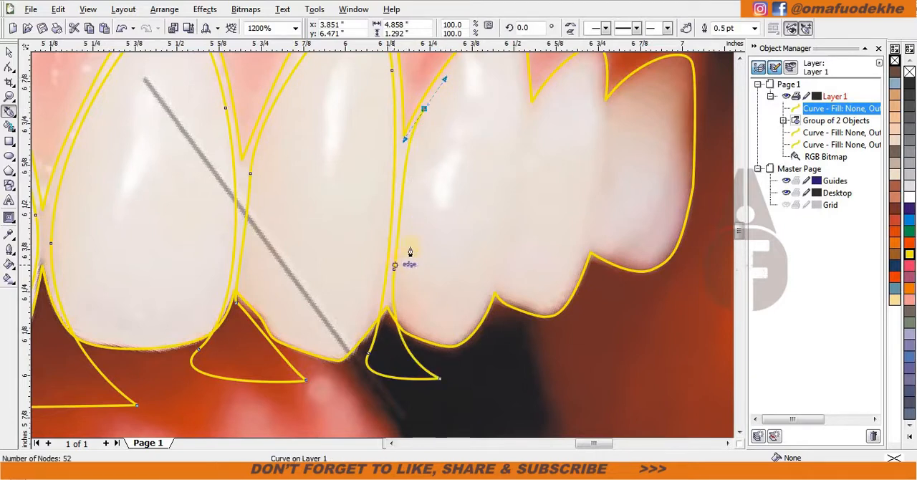
Trace the inner shape of the tenth upper tooth from the left and extend the curve below its biting edge.
scroll(468, 95, "down", 1)
scroll(394, 244, "up", 1)
left_click_drag(399, 167, 399, 167)
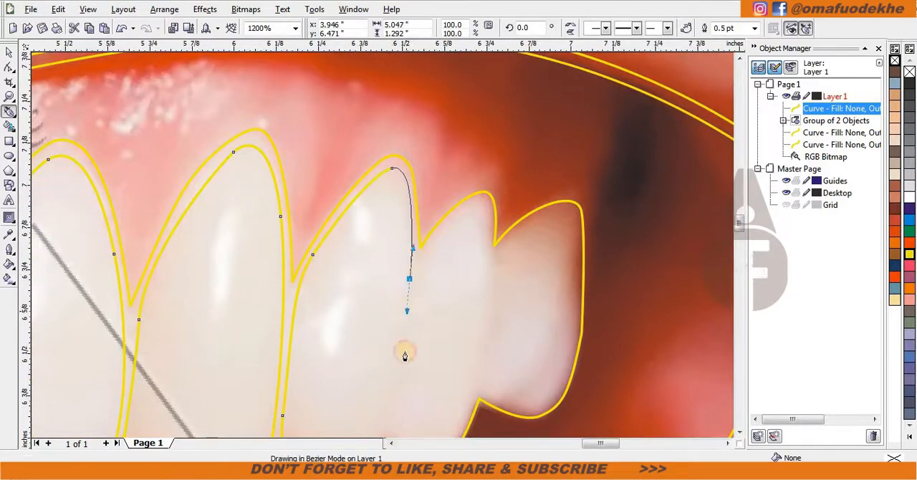
scroll(377, 410, "down", 1)
scroll(384, 244, "up", 1)
left_click_drag(352, 341, 320, 364)
left_click(400, 324)
Continue the inner curve around the second-to-last upper tooth on the right and down past its biting edge.
left_click(392, 291)
scroll(420, 149, "down", 1)
scroll(383, 244, "up", 1)
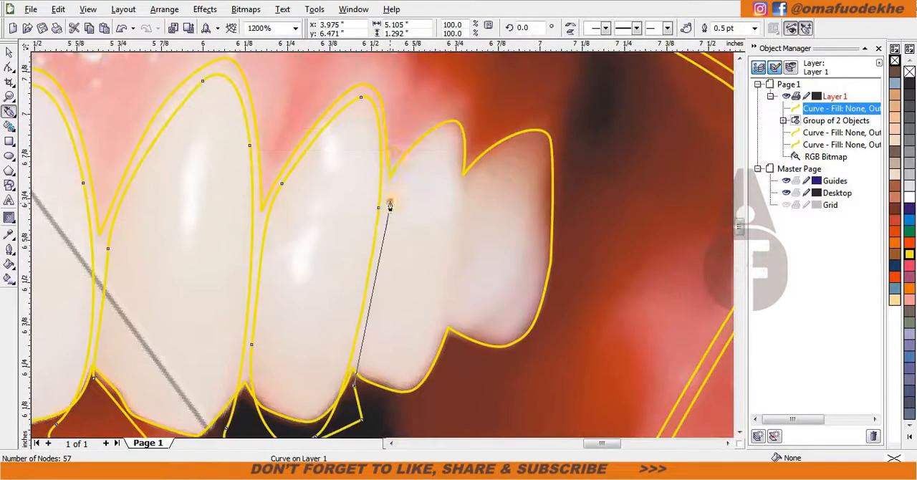
left_click_drag(390, 201, 405, 126)
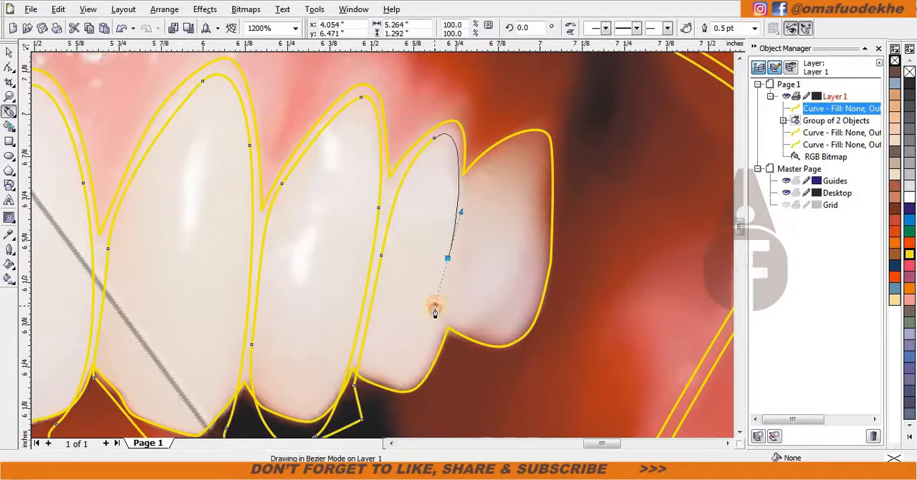
left_click_drag(435, 308, 434, 311)
left_click_drag(397, 406, 345, 391)
Trace the inner shape of the last upper tooth on the right, down past its biting edge.
double_click(448, 218)
left_click_drag(482, 340, 427, 335)
left_click(537, 190)
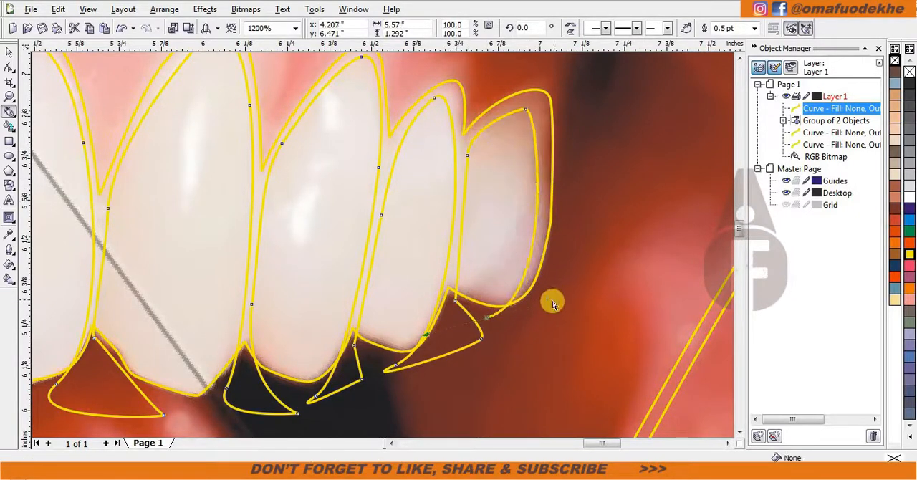
Run the inner curve back below the upper teeth toward its starting point at the leftmost tooth.
scroll(551, 358, "down", 1)
left_click_drag(440, 224, 440, 174)
scroll(438, 175, "down", 1)
scroll(298, 225, "up", 1)
left_click_drag(504, 182, 427, 168)
scroll(196, 136, "down", 1)
left_click_drag(315, 219, 218, 215)
left_click_drag(40, 261, 125, 315)
left_click_drag(186, 358, 202, 350)
Close the inner curve of the upper teeth and deselect it.
key("space")
left_click(309, 329, "shift")
left_click(682, 30)
key("Escape")
key("space")
Start a new Bezier curve above the leftmost bright lower tooth and trace down its left side, around its base and up its right side.
scroll(225, 433, "up", 2)
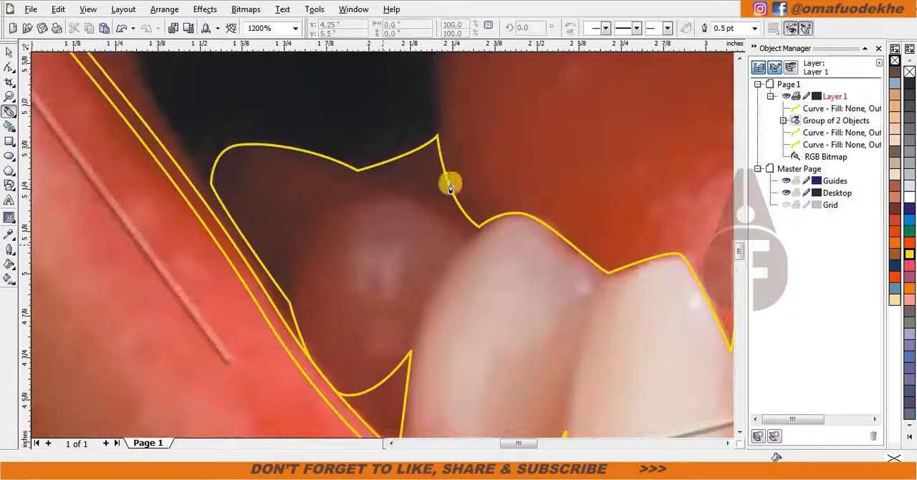
left_click_drag(554, 171, 524, 208)
left_click_drag(432, 323, 421, 366)
scroll(420, 431, "down", 1)
scroll(383, 246, "up", 1)
left_click_drag(382, 267, 387, 284)
left_click_drag(459, 297, 501, 277)
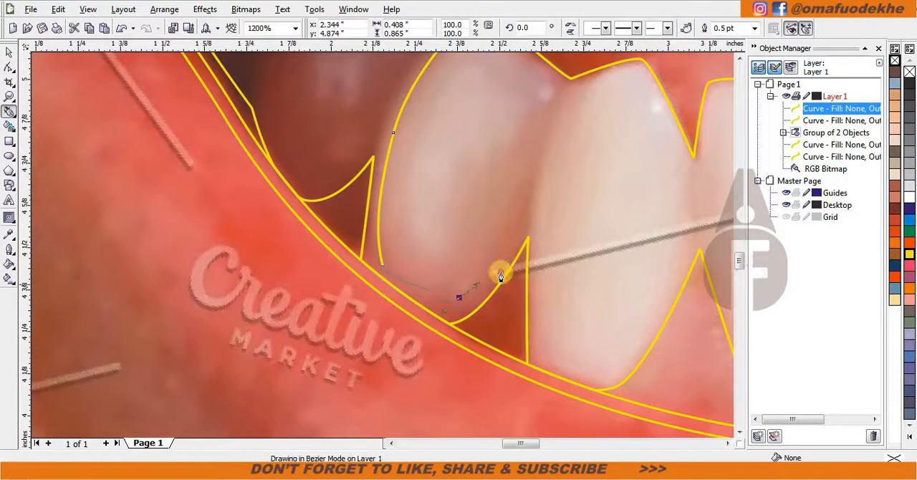
left_click_drag(528, 154, 533, 124)
Loop the curve above the lower teeth's edge and bring it down the left side of the second bright lower tooth.
scroll(556, 97, "down", 1)
scroll(383, 245, "up", 1)
left_click_drag(417, 191, 441, 181)
left_click(522, 197)
left_click_drag(383, 272, 352, 346)
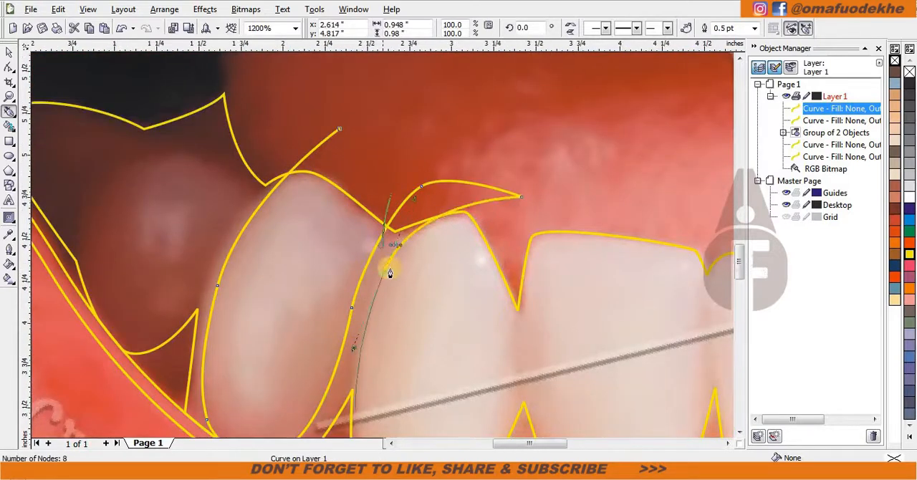
Continue the curve around the base of the second bright lower tooth and up its right side past the top edge.
scroll(373, 428, "down", 1)
left_click_drag(370, 291, 382, 314)
left_click_drag(464, 283, 488, 252)
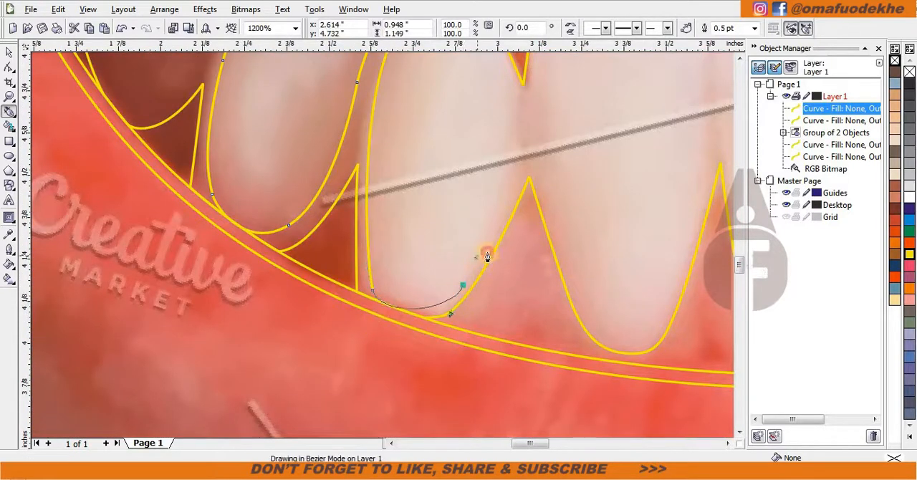
scroll(496, 146, "down", 1)
scroll(383, 246, "up", 1)
left_click_drag(395, 243, 403, 215)
left_click(394, 115)
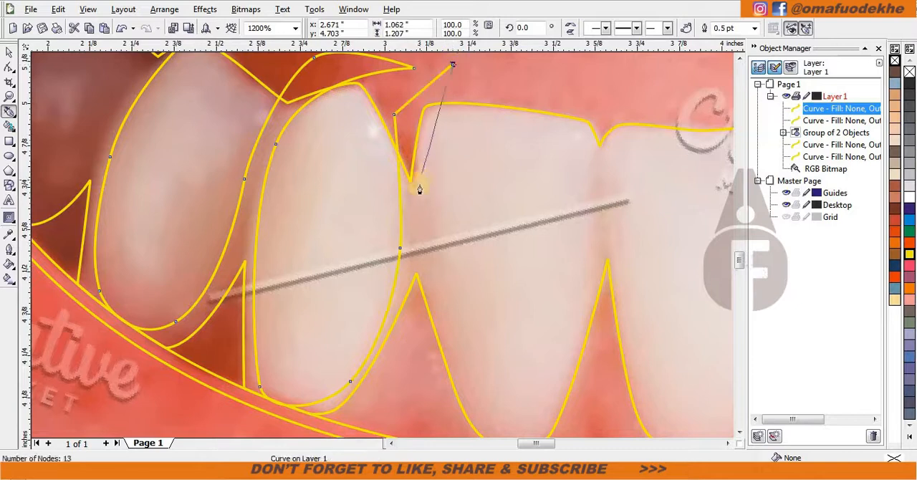
Trace the inner shape of the third bright lower tooth from the left and extend the curve above its top edge.
scroll(417, 279, "down", 1)
scroll(382, 246, "up", 1)
left_click_drag(405, 273, 430, 292)
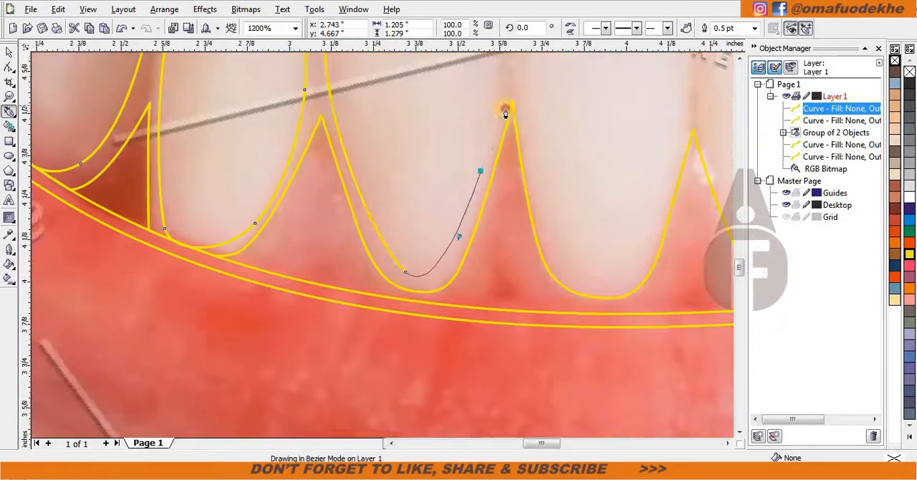
left_click_drag(506, 114, 504, 96)
scroll(503, 94, "down", 1)
scroll(377, 221, "up", 1)
left_click_drag(384, 162, 373, 119)
left_click(453, 141)
left_click_drag(410, 241, 410, 315)
scroll(456, 389, "down", 1)
scroll(382, 266, "up", 1)
scroll(381, 180, "down", 1)
key("ctrl+z")
key("ctrl+z")
scroll(380, 212, "up", 1)
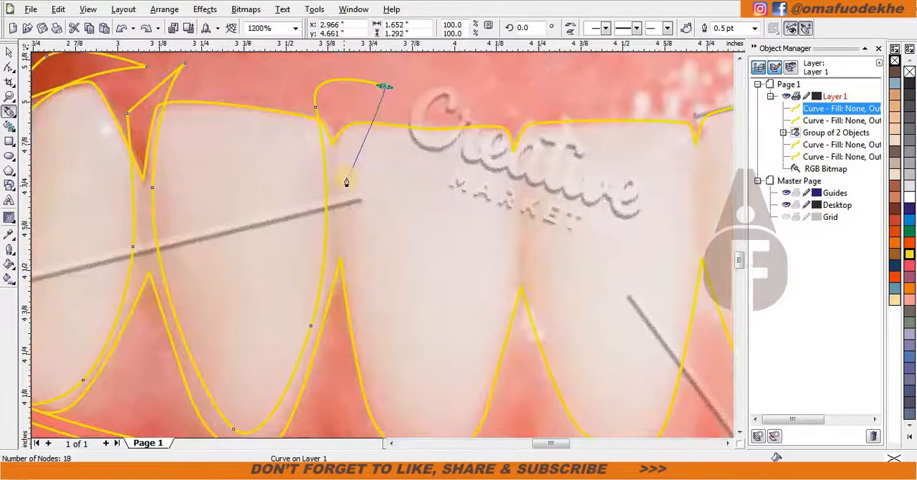
Trace the inner shape of the fourth bright lower tooth from the left and loop the curve above its top edge.
left_click_drag(349, 260, 350, 262)
scroll(362, 351, "down", 1)
scroll(395, 312, "up", 1)
left_click_drag(394, 292, 426, 307)
left_click_drag(481, 208, 500, 160)
scroll(501, 162, "down", 1)
scroll(382, 215, "up", 1)
left_click_drag(366, 100, 352, 71)
left_click_drag(472, 86, 481, 91)
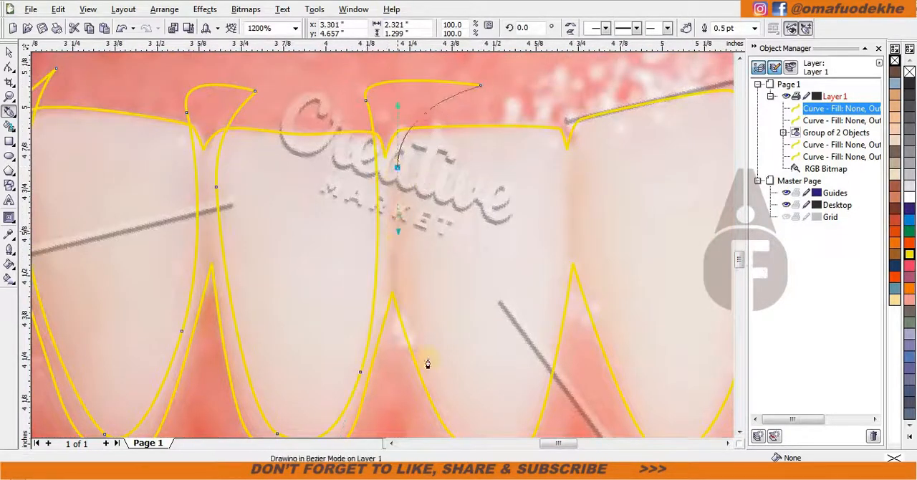
Bring the curve around the base of the fifth bright lower tooth and up its right side.
scroll(427, 364, "down", 1)
scroll(362, 230, "up", 1)
left_click_drag(457, 298, 457, 294)
scroll(457, 293, "down", 1)
scroll(385, 245, "up", 1)
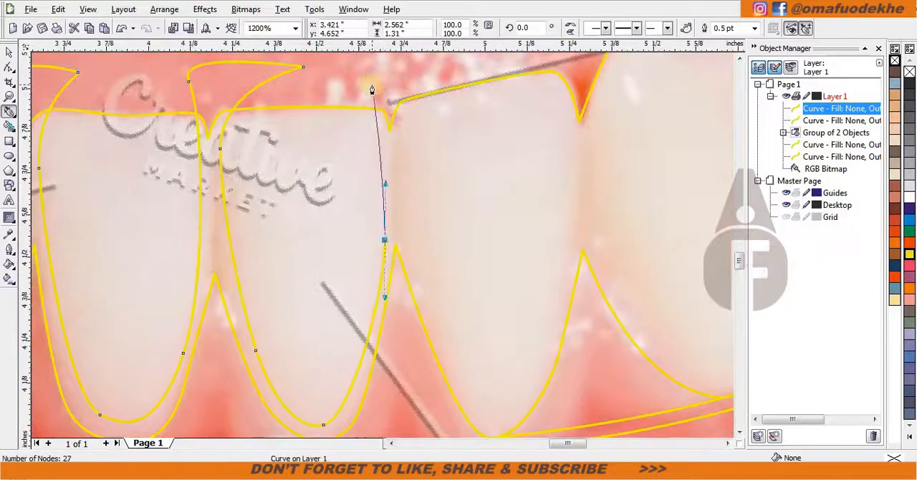
Trace the inner shape of the sixth bright lower tooth and extend the curve above the gap on its right.
left_click_drag(404, 244, 404, 244)
scroll(452, 368, "down", 1)
scroll(400, 240, "up", 1)
left_click_drag(377, 311, 411, 345)
scroll(458, 140, "down", 1)
scroll(385, 226, "up", 1)
left_click_drag(382, 277, 384, 233)
left_click_drag(364, 82, 344, 71)
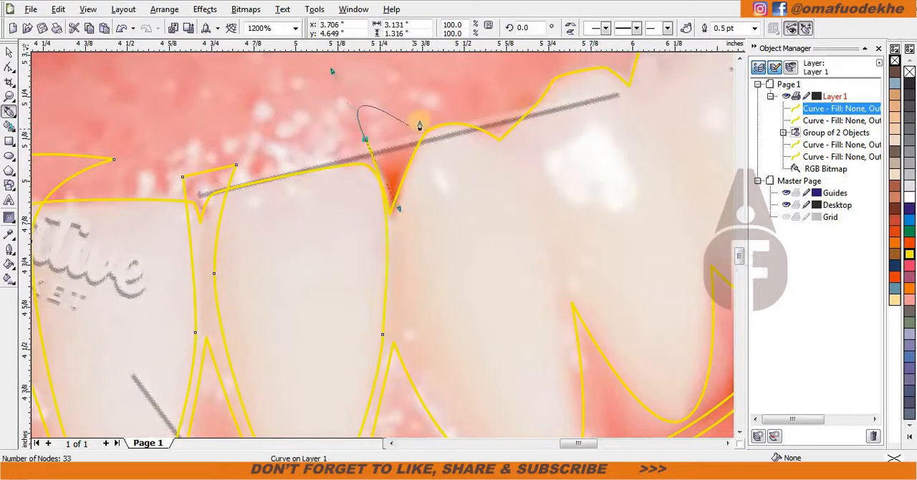
Continue the curve around the base of the seventh bright lower tooth and up its right side.
scroll(444, 371, "down", 1)
scroll(384, 245, "up", 1)
left_click_drag(388, 295, 418, 344)
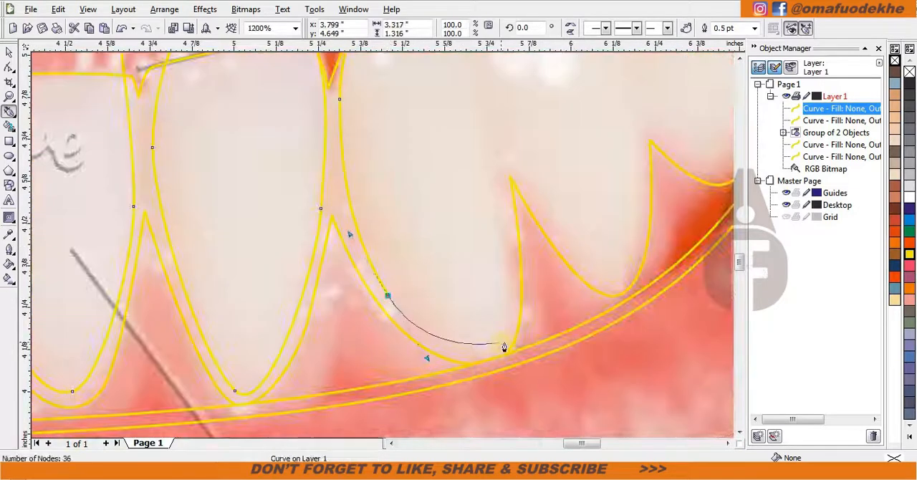
left_click_drag(505, 348, 513, 263)
scroll(500, 163, "down", 1)
scroll(371, 243, "up", 1)
left_click_drag(394, 231, 364, 130)
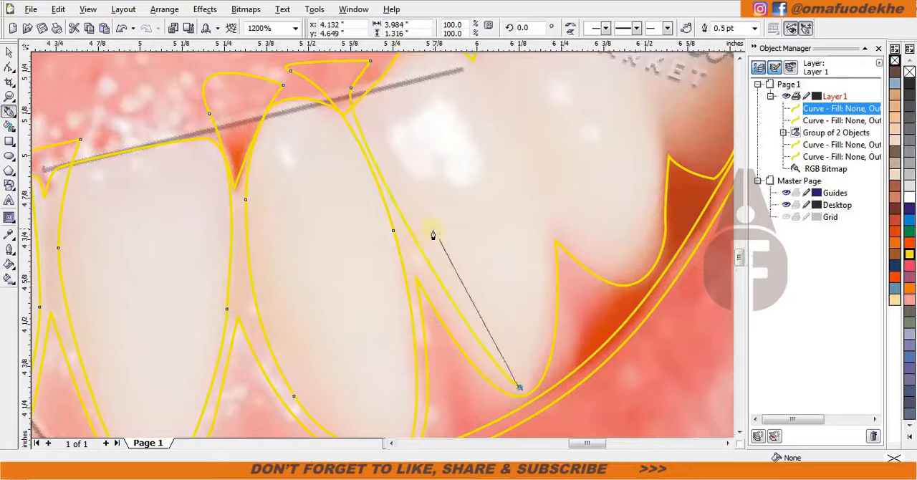
Trace the inner shape of the eighth bright lower tooth down its left side, around its base and up its right side.
left_click_drag(409, 258, 411, 264)
left_click_drag(524, 379, 552, 364)
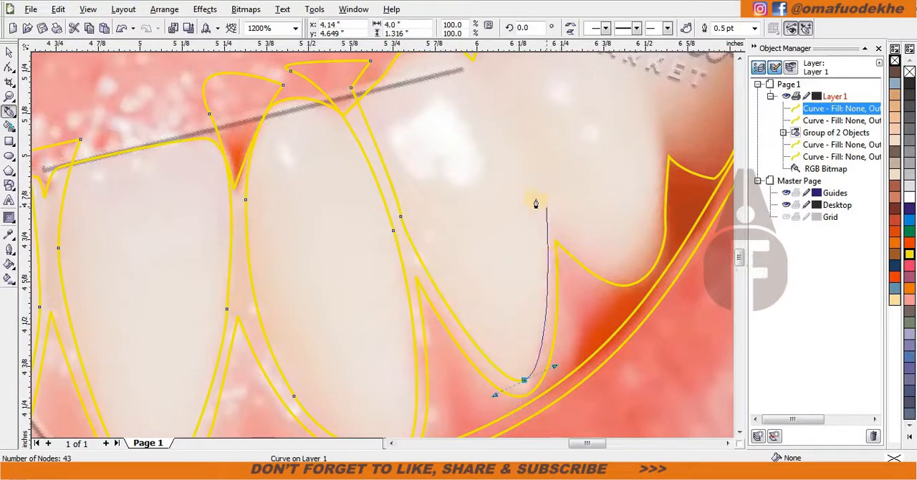
scroll(525, 191, "down", 1)
scroll(383, 245, "up", 1)
left_click_drag(395, 243, 377, 192)
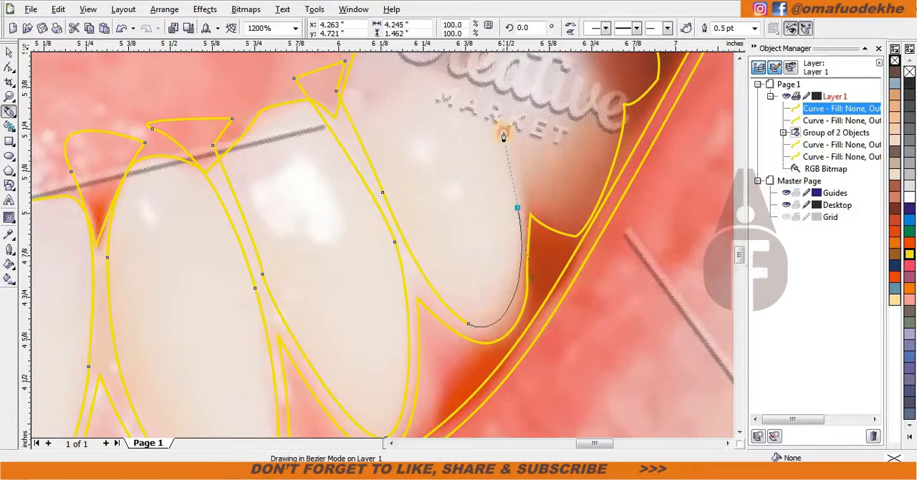
Loop the curve above the ninth bright lower tooth and bring it back to the notch beside the last right molar.
scroll(504, 136, "down", 1)
scroll(365, 231, "up", 2)
scroll(344, 172, "down", 2)
scroll(373, 244, "up", 1)
left_click_drag(369, 168, 403, 174)
left_click(432, 225)
left_click_drag(505, 201, 527, 207)
left_click_drag(563, 276, 570, 307)
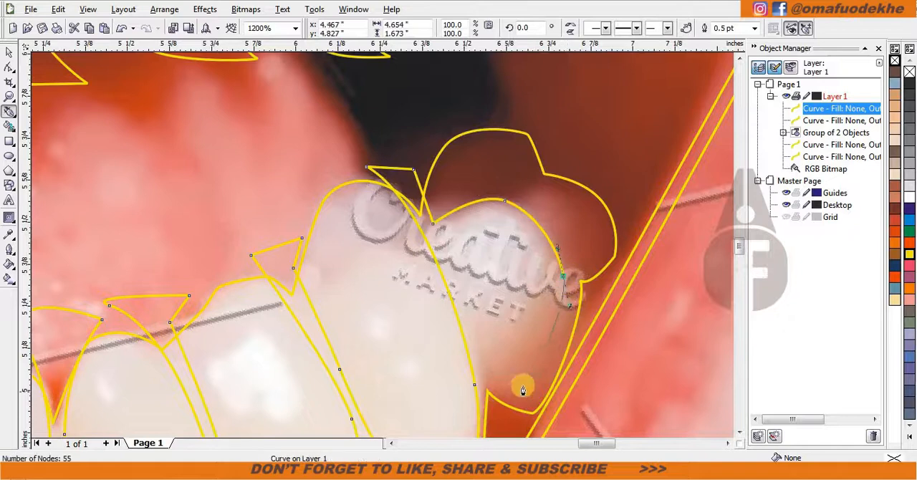
key("ctrl+z")
Run the curve down between the ninth tooth and the last molar and around outside the lower teeth back to its start.
left_click_drag(382, 245, 383, 231)
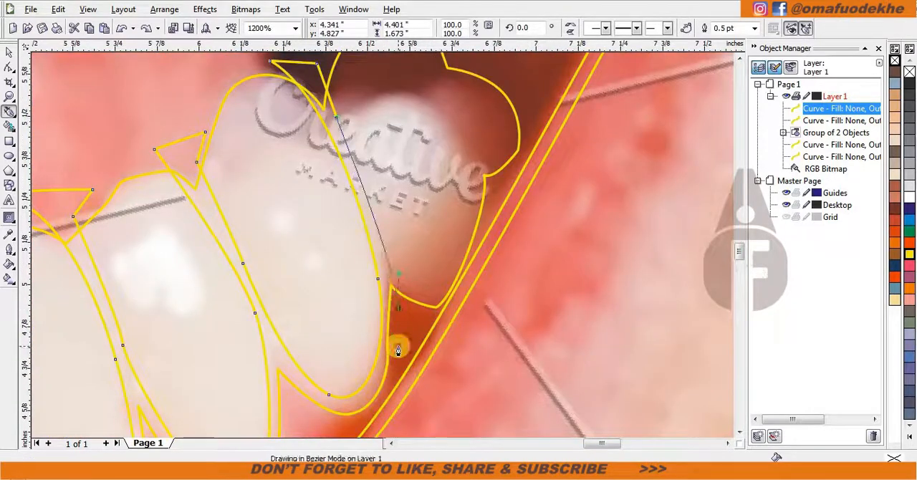
left_click_drag(401, 278, 420, 303)
left_click(476, 327)
scroll(476, 326, "down", 2)
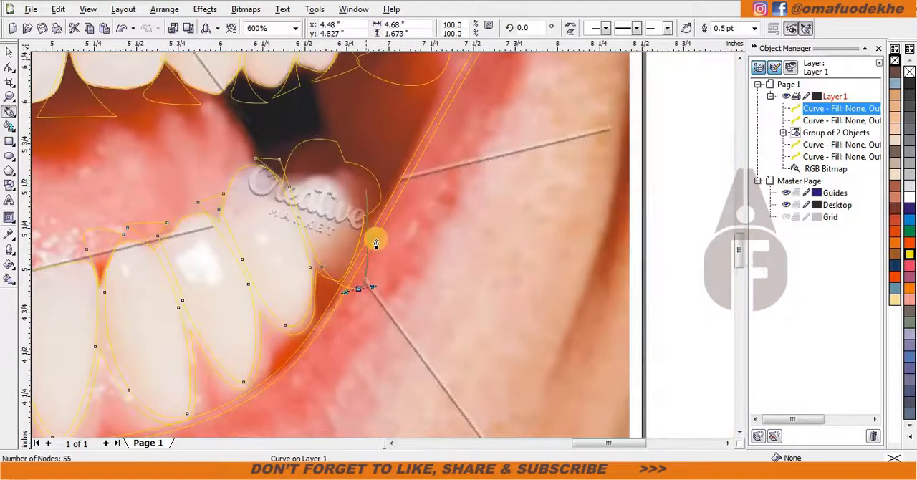
scroll(117, 317, "down", 2)
scroll(293, 153, "up", 2)
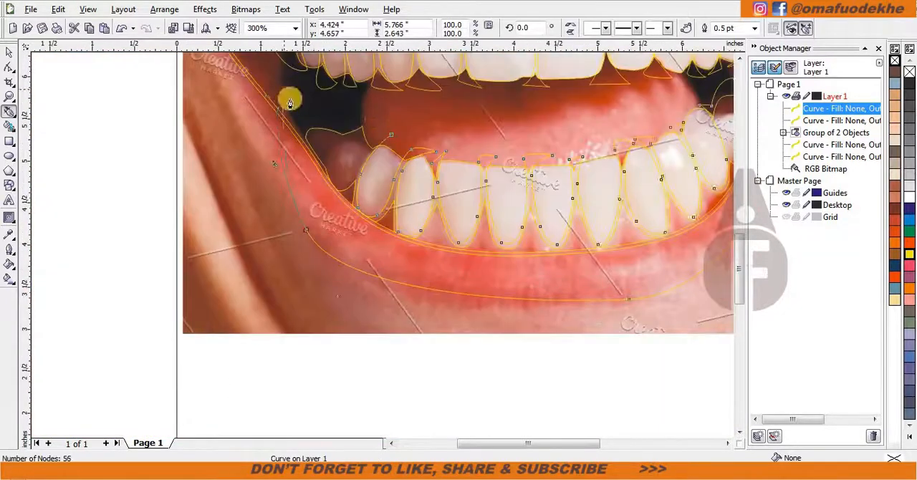
scroll(328, 246, "down", 3)
scroll(452, 246, "up", 5)
Draw a closed Bezier curve around the inner shape of the dark leftmost lower molar.
left_click(452, 241)
left_click_drag(375, 205, 340, 205)
left_click_drag(322, 280, 323, 311)
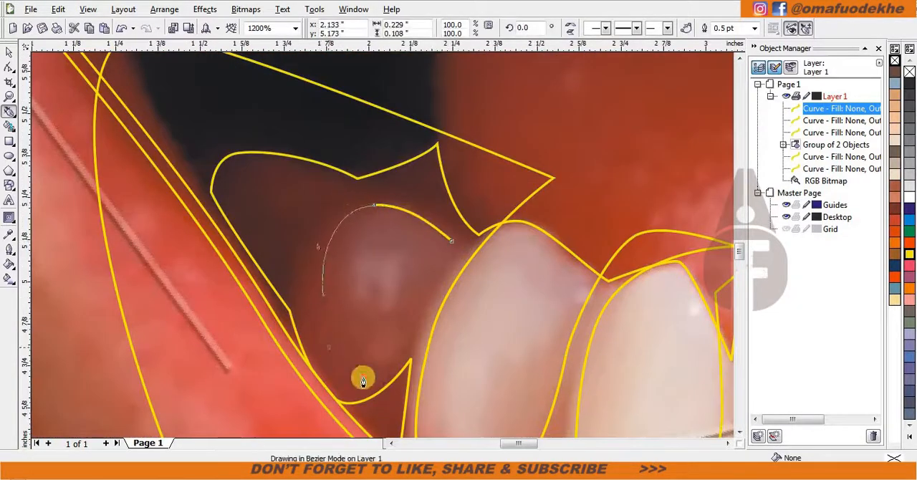
left_click_drag(375, 372, 409, 369)
left_click_drag(452, 242, 486, 219)
Trim the left molar's inner shape out of the large lower-teeth curve and delete the cutting shape.
key("space")
left_click(438, 176, "shift")
left_click(406, 259)
key("Delete")
Draw a closed Bezier curve around the inner shape of the last lower molar on the right.
key("space")
scroll(428, 233, "down", 3)
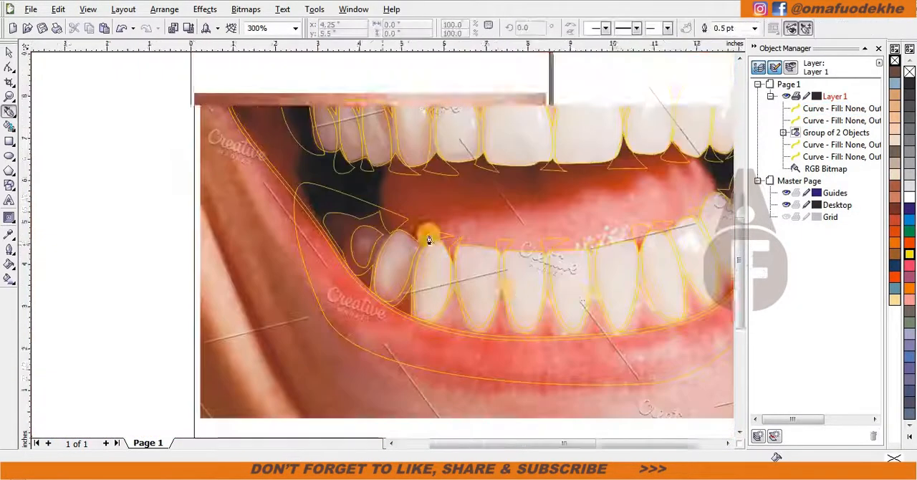
scroll(331, 243, "up", 3)
left_click_drag(314, 240, 374, 206)
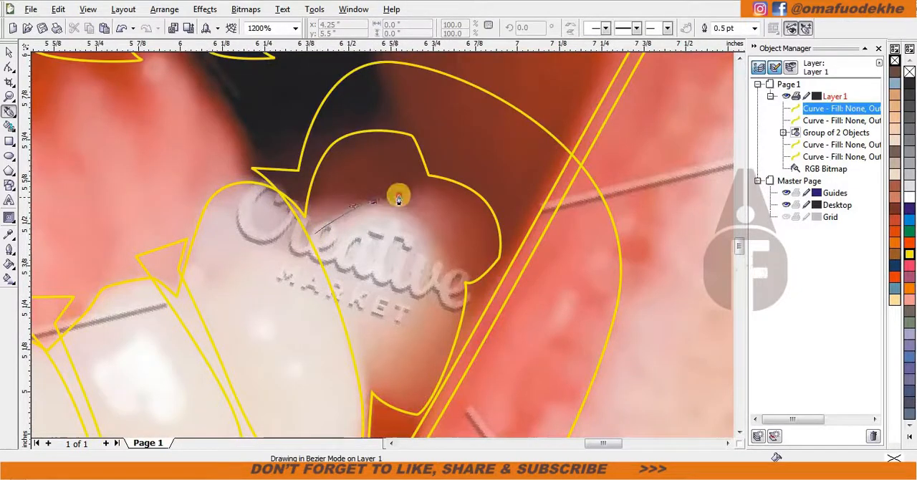
left_click_drag(451, 271, 471, 318)
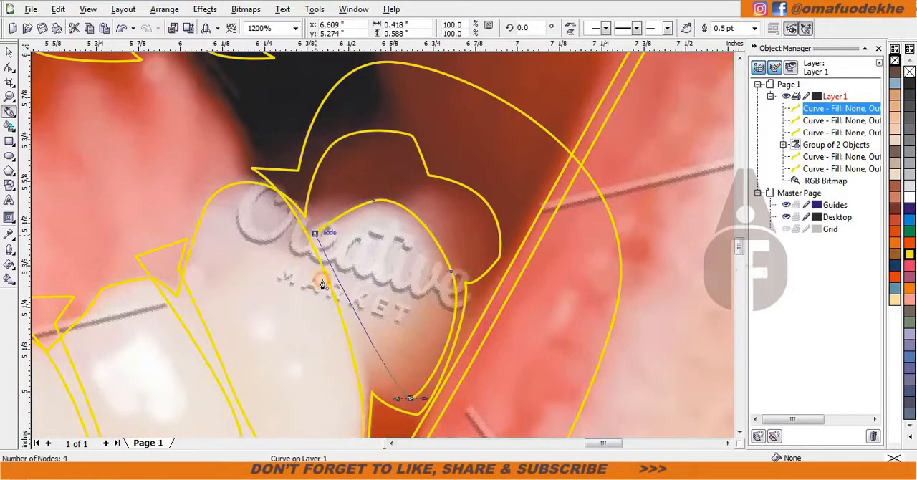
Trim the right molar's inner shape out of the large lower-teeth curve and delete the cutting shape.
key("space")
left_click(483, 239, "shift")
left_click(667, 28)
left_click(386, 243)
key("Delete")
Group the large upper and lower inner-teeth curves together.
left_click(436, 108)
scroll(512, 329, "down", 1)
left_click(559, 139, "shift")
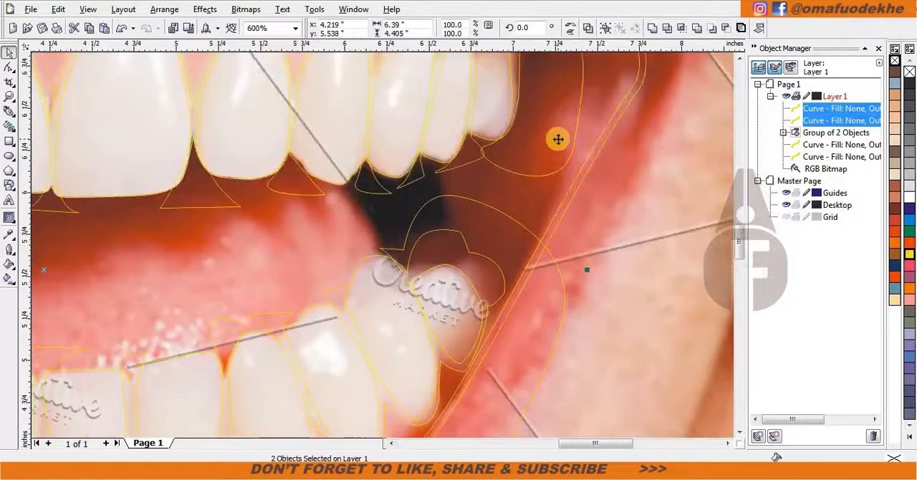
key("ctrl+g")
Intersect the grouped inner-teeth curves with the tooth-row outlines and delete the oversized original group.
left_click(494, 95, "shift")
left_click(683, 29)
left_click(549, 130)
key("Delete")
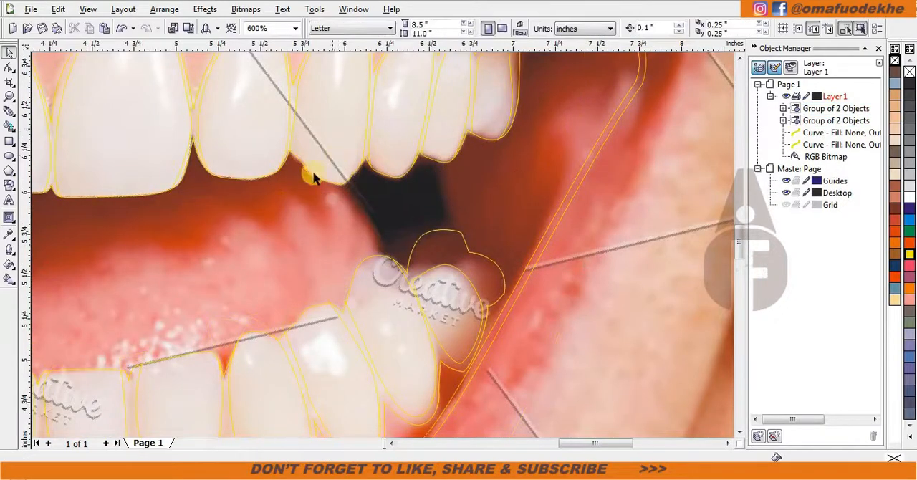
Switch to Windows Explorer and open the My Palettes folder inside My Cartoon Pix in the Pictures library.
scroll(194, 334, "down", 5)
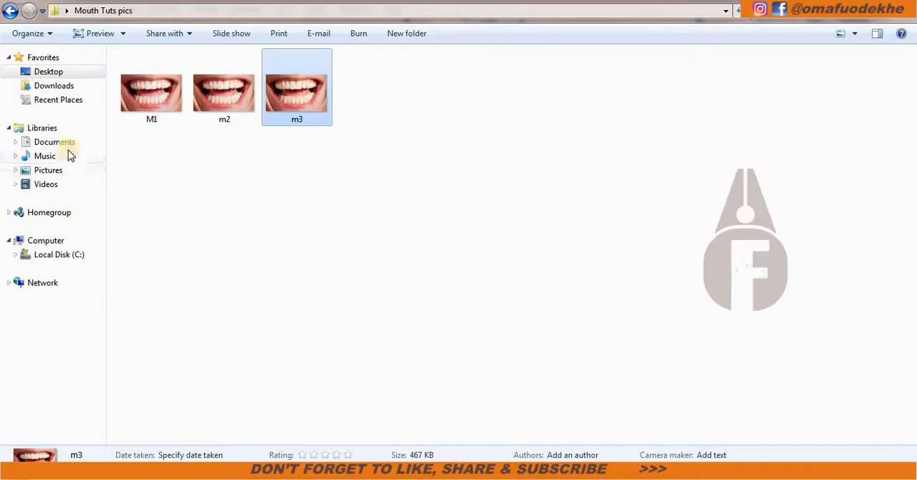
left_click(48, 170)
double_click(359, 103)
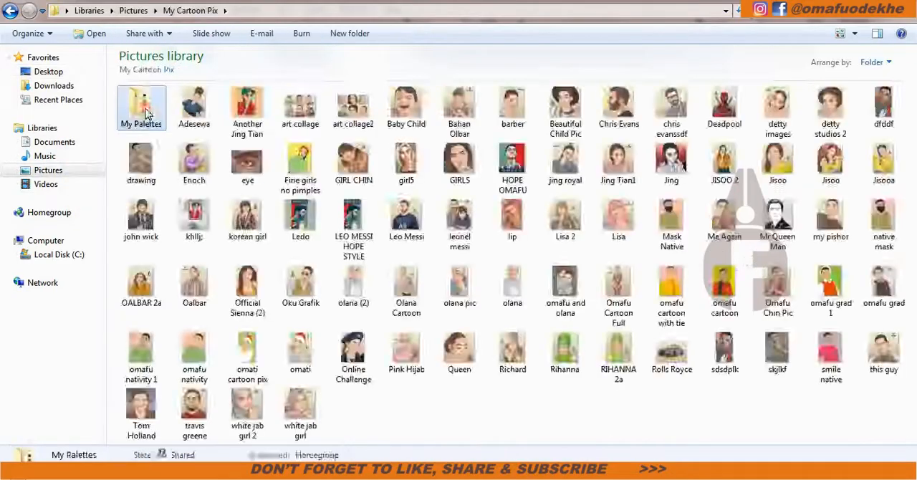
double_click(141, 107)
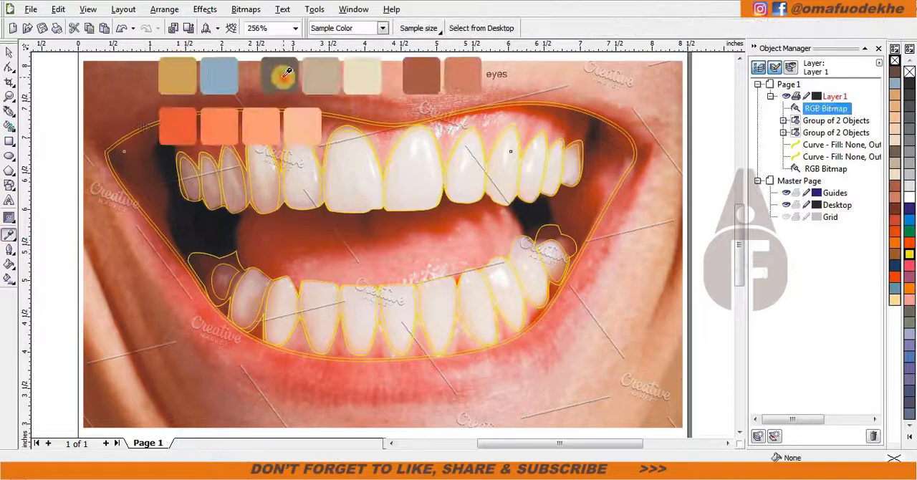
scroll(408, 213, "up", 5)
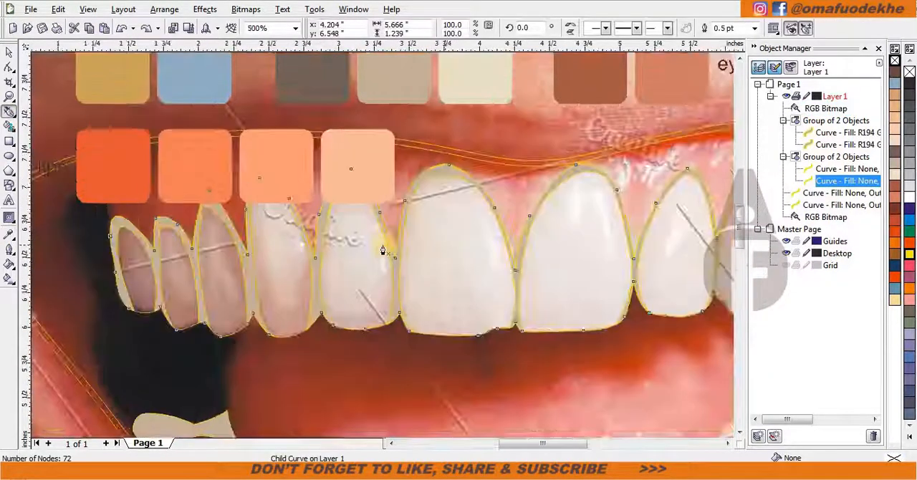
Draw a closed crescent highlight along the right side of the left upper central incisor.
left_click(411, 143)
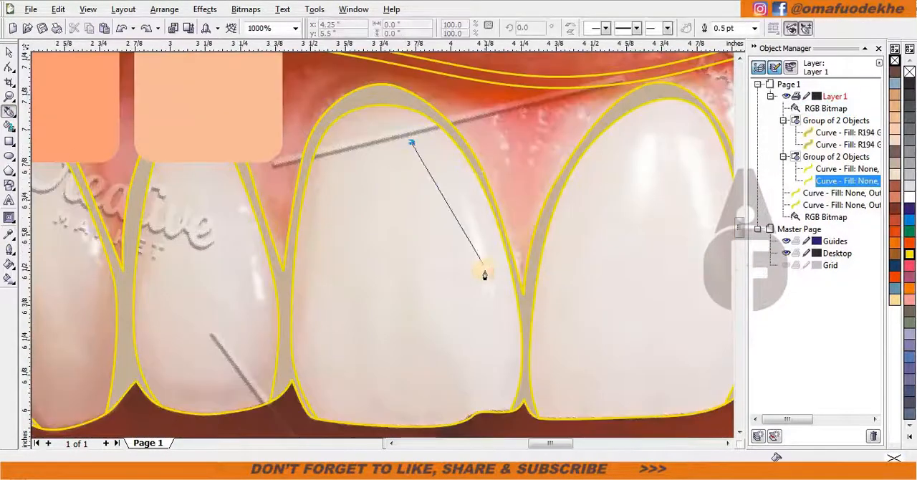
left_click_drag(475, 268, 493, 339)
left_click_drag(411, 143, 485, 209)
Draw two closed highlight shapes over the bright reflections near the top of the right upper central incisor.
left_click_drag(633, 199, 389, 205)
left_click_drag(390, 249, 386, 213)
left_click_drag(421, 128, 406, 180)
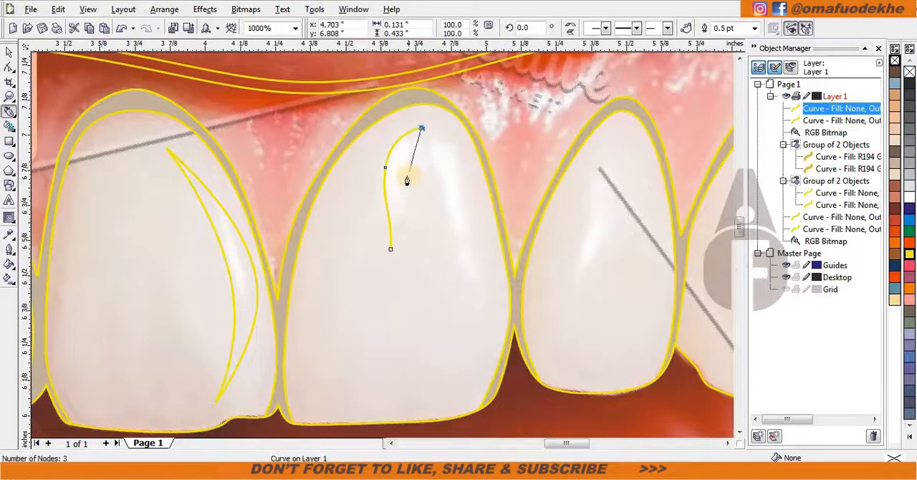
left_click(427, 137)
left_click_drag(463, 168, 471, 191)
left_click_drag(487, 294, 499, 323)
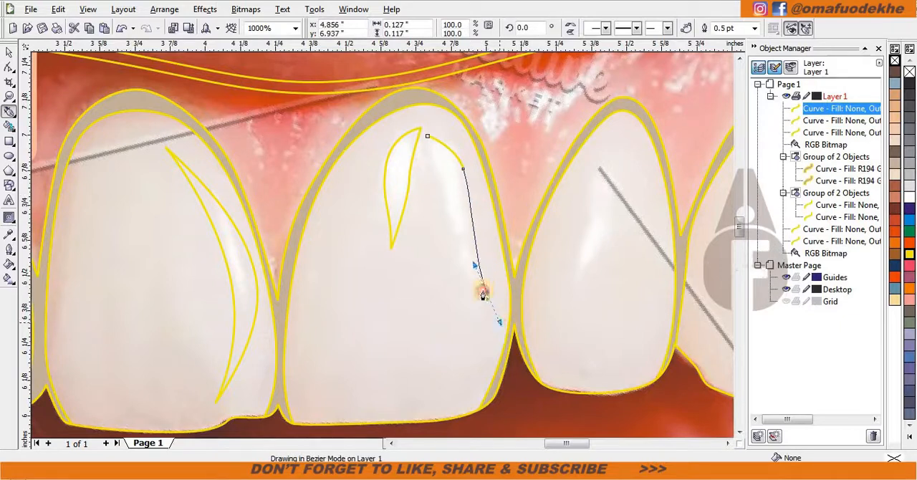
left_click_drag(431, 150, 430, 152)
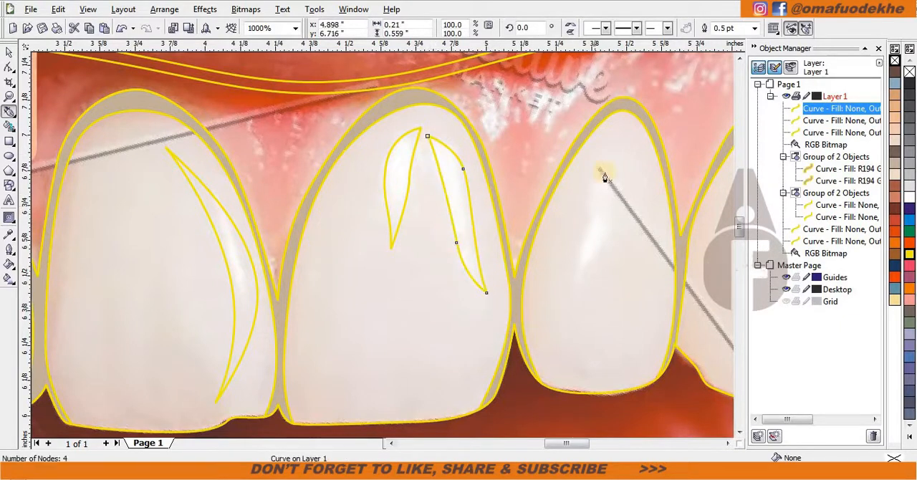
Draw a closed narrow highlight over the reflection on the right upper lateral incisor.
left_click_drag(608, 151, 606, 170)
left_click_drag(525, 349, 528, 344)
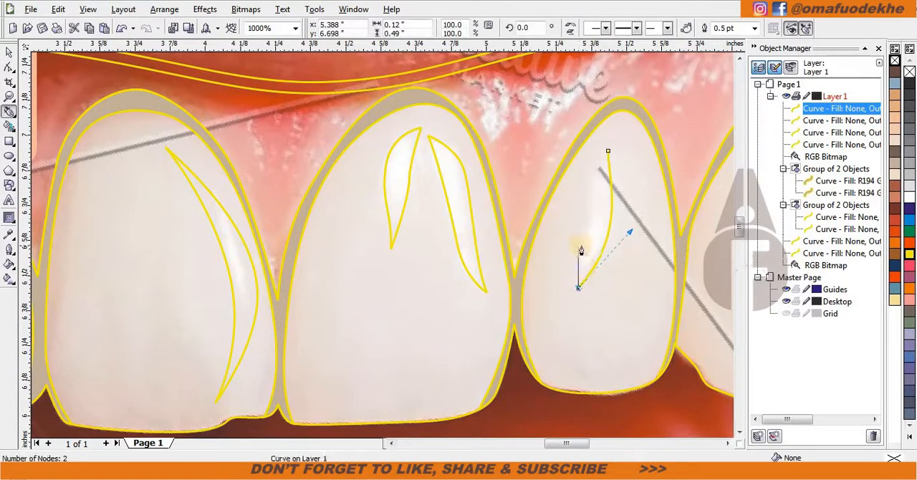
left_click(608, 153)
Draw a closed slender highlight over the reflection on the right upper canine.
left_click_drag(643, 246, 255, 284)
left_click(379, 177)
left_click_drag(355, 244, 349, 278)
left_click_drag(341, 338, 336, 355)
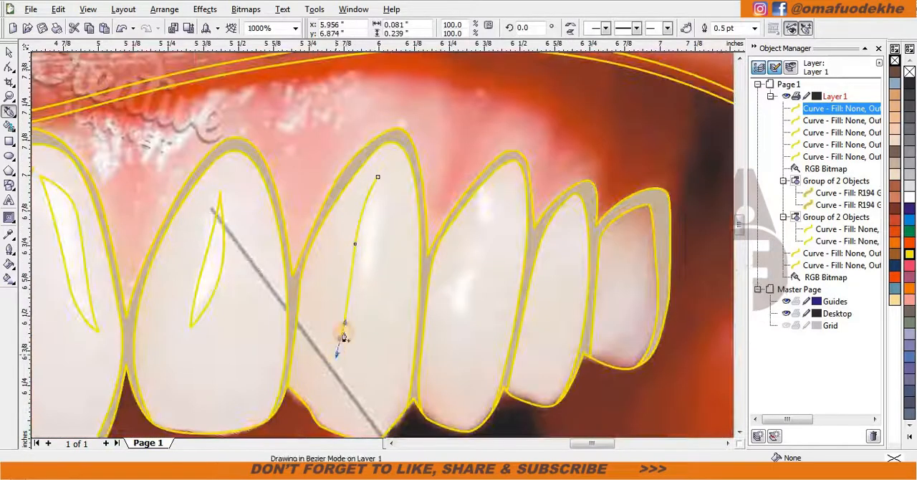
left_click(374, 181)
Draw a curved highlight along the reflection on the upper tooth just right of the canine.
left_click(474, 193)
left_click_drag(474, 242, 473, 277)
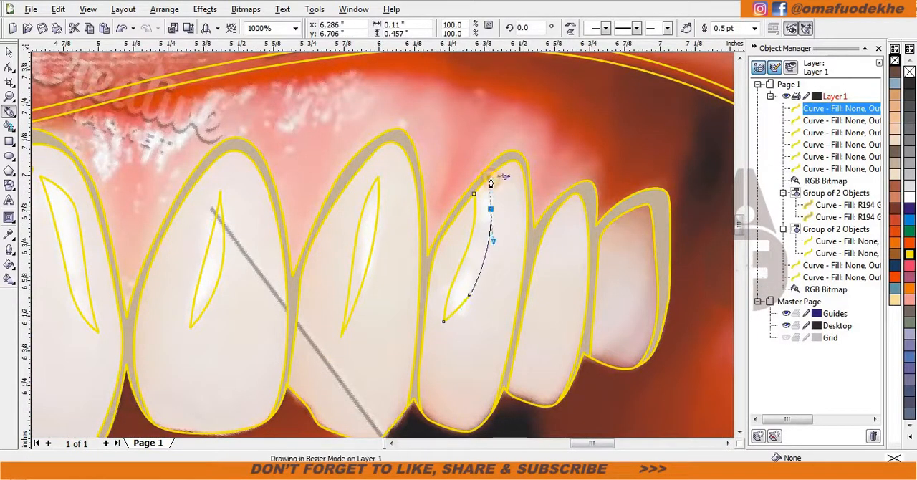
left_click_drag(491, 182, 490, 177)
Draw a thin highlight along the right side of the left upper lateral incisor.
scroll(543, 304, "down", 2)
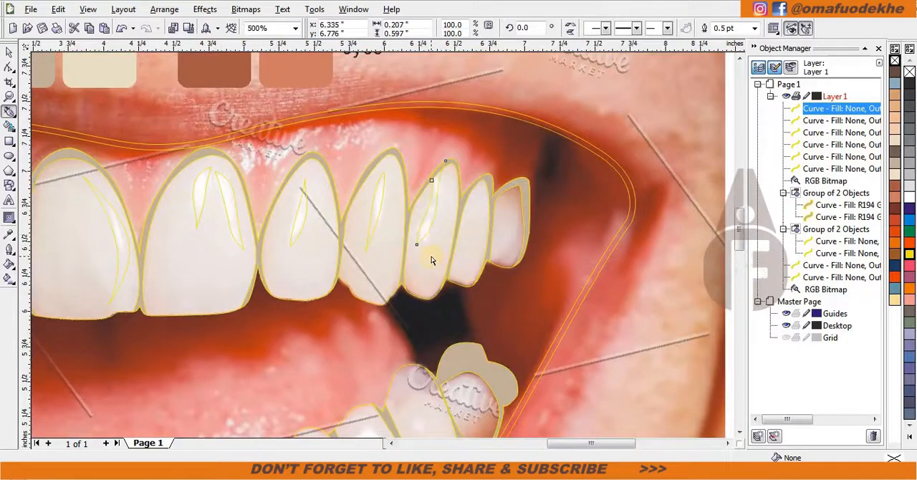
scroll(412, 251, "down", 2)
scroll(423, 244, "up", 4)
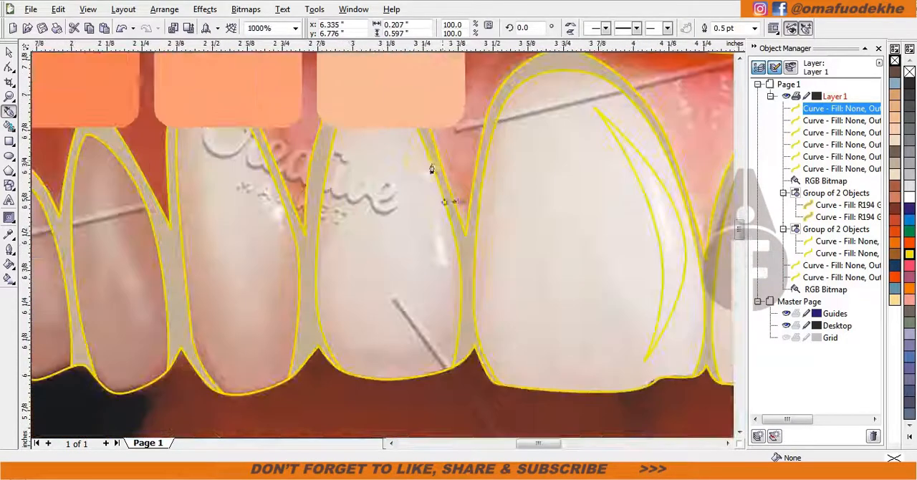
left_click(444, 287)
Trace the large bright reflection on the eighth lower tooth as a closed, notched highlight shape.
scroll(430, 230, "down", 4)
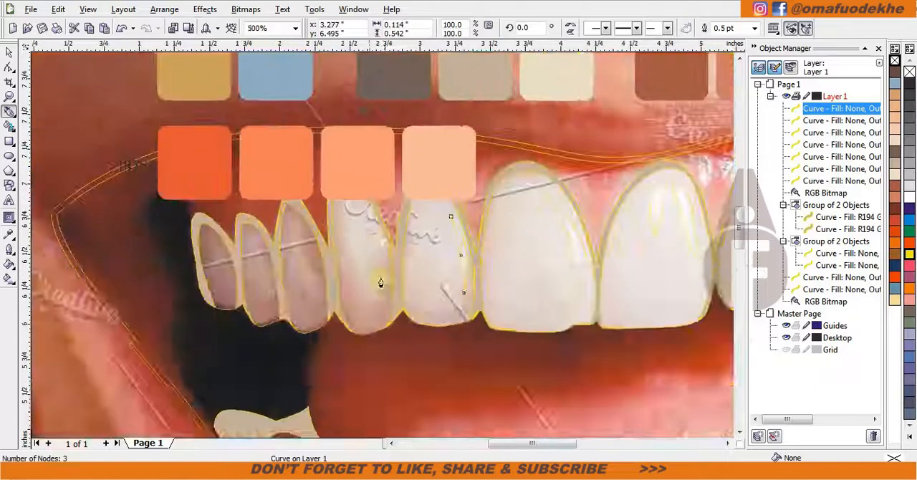
scroll(605, 340, "up", 3)
left_click(286, 175)
left_click_drag(351, 269, 430, 272)
left_click(374, 248)
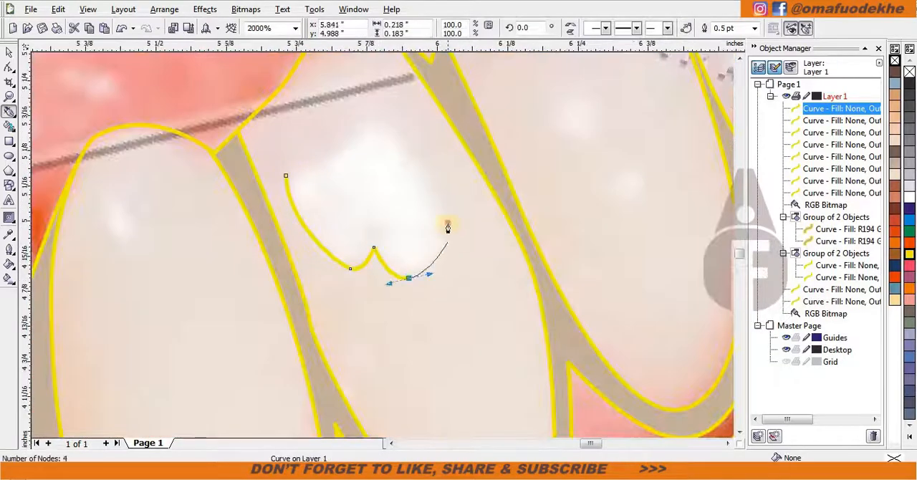
left_click_drag(448, 236, 448, 217)
left_click_drag(374, 116, 361, 102)
left_click(286, 175)
Draw a small leaf-shaped highlight on each lower tooth beside the one with the large reflection.
scroll(484, 231, "down", 1)
left_click(514, 167)
left_click_drag(535, 201, 545, 218)
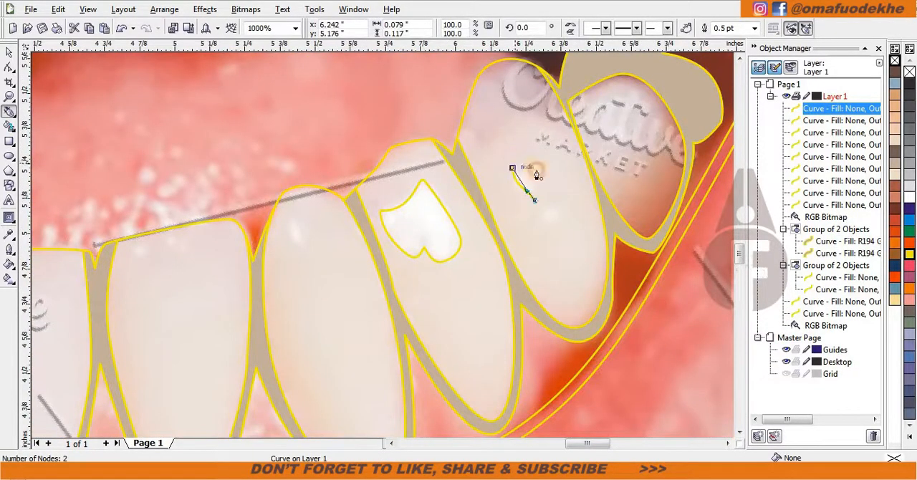
scroll(504, 218, "down", 1)
scroll(362, 265, "up", 1)
left_click(364, 192)
left_click_drag(370, 220, 378, 222)
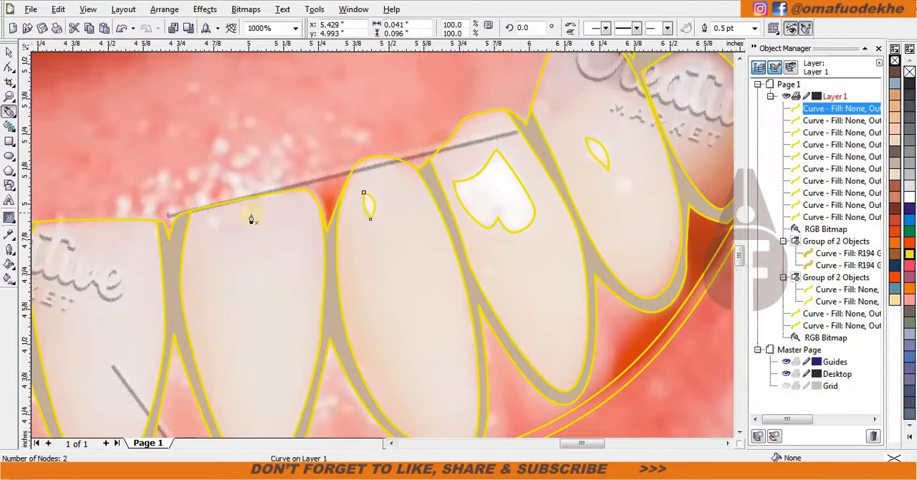
Place copies of the small leaf-shaped highlight on two lower teeth farther left.
scroll(214, 253, "down", 1)
scroll(180, 268, "down", 1)
scroll(383, 248, "up", 1)
key("space")
left_click_drag(659, 191, 505, 218)
right_click(314, 205)
right_click(506, 218)
Place a copy of the small highlight on the bright spot of the left upper canine and fine-tune its position.
scroll(505, 218, "down", 1)
left_click_drag(383, 245, 266, 122)
right_click(267, 122)
scroll(267, 122, "up", 2)
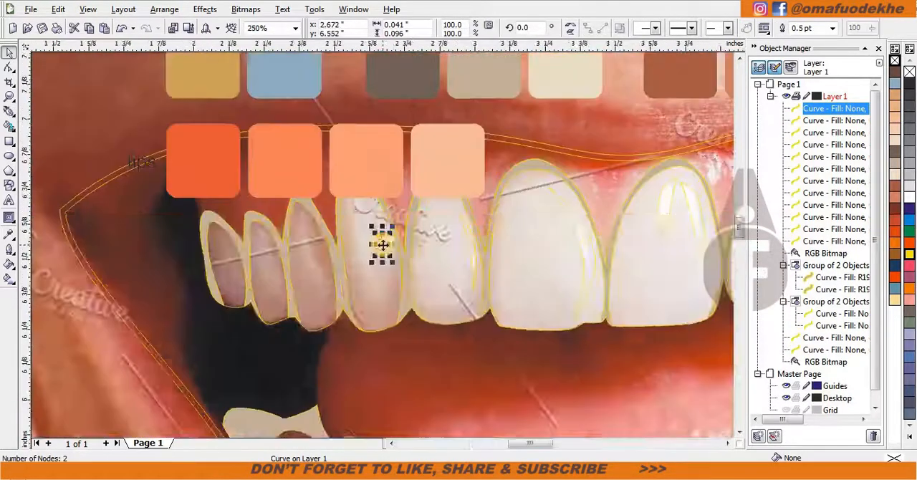
scroll(373, 229, "down", 2)
key("ctrl+z")
right_click(376, 230)
scroll(376, 230, "up", 2)
left_click_drag(493, 354, 406, 230)
scroll(384, 249, "up", 1)
Select all 13 highlight curves and group them.
left_click(832, 254, "shift")
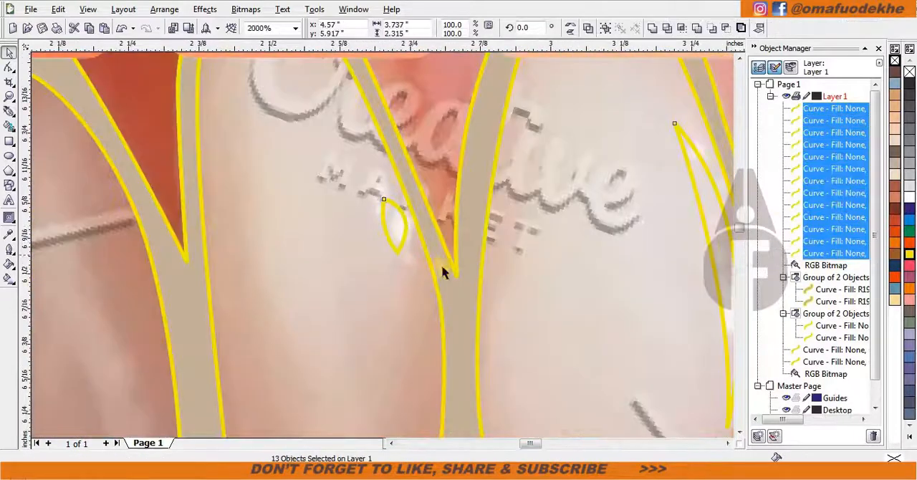
scroll(441, 267, "down", 2)
key("ctrl+g")
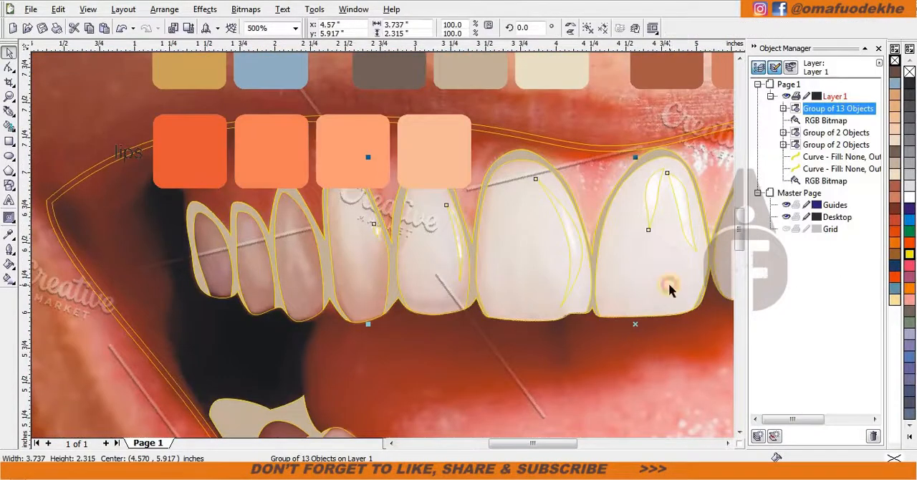
Intersect the grouped highlights with the tooth shapes and delete the leftover original highlights.
left_click(670, 289, "shift")
left_click(684, 29)
left_click(682, 192)
key("Delete")
left_click(681, 192)
left_click(910, 198)
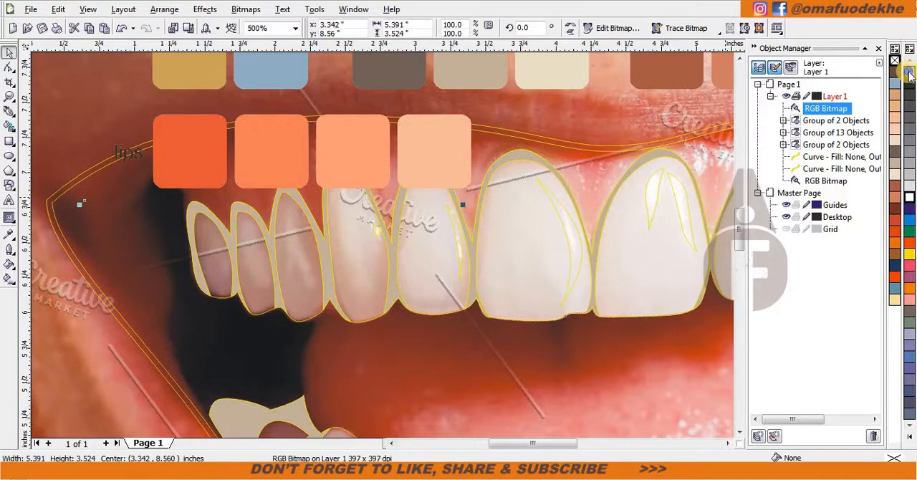
key("ctrl+z")
Fill the highlight group with white and remove its outline.
left_click(683, 205)
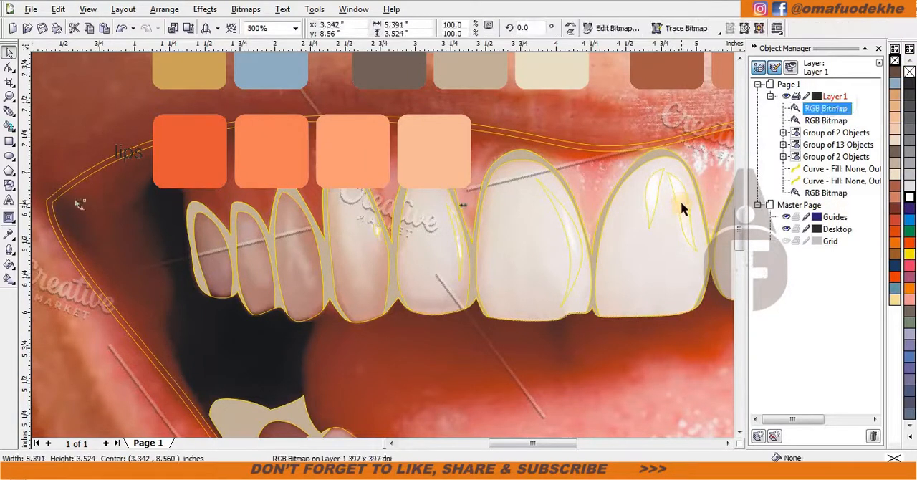
left_click(682, 206)
left_click(909, 197)
right_click(909, 72)
Sample the cream swatch of the eyes palette and fill the upper and lower teeth curves with it.
left_click(9, 235)
left_click(543, 71)
left_click(530, 231)
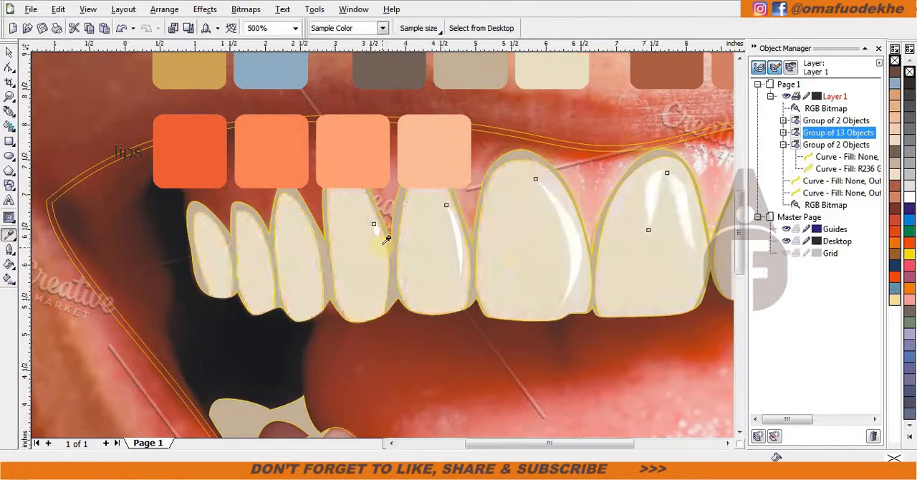
scroll(362, 231, "down", 2)
left_click(381, 290)
scroll(374, 308, "up", 1)
key("space")
Remove the yellow outlines from the grouped teeth and their shadow shapes.
key("Escape")
scroll(445, 396, "down", 1)
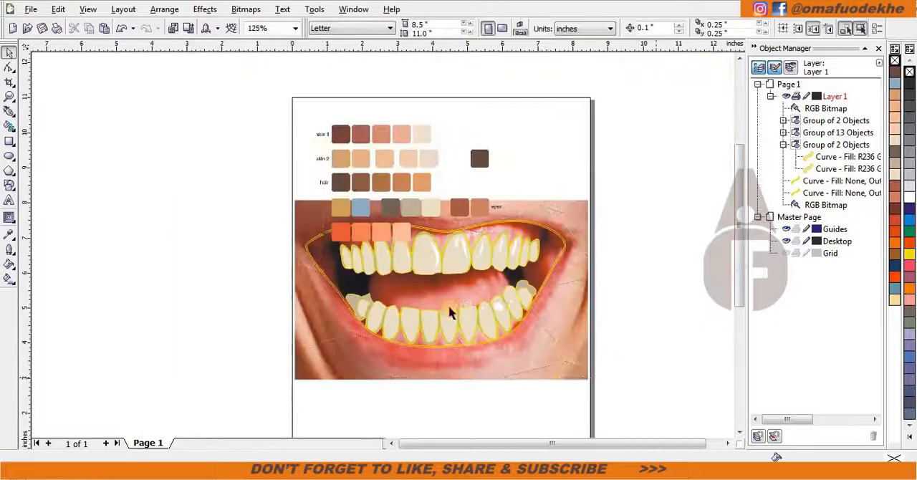
left_click(837, 145)
left_click(837, 121, "shift")
right_click(896, 61)
key("Escape")
Move the colour swatches up clear of the photo and ungroup all the objects.
left_click_drag(416, 184, 416, 123)
scroll(405, 288, "up", 1)
key("ctrl+a")
key("ctrl+u")
key("Escape")
Start a Bezier curve on the leftmost upper tooth and trace both edges of the dark gap beside it.
left_click(9, 112)
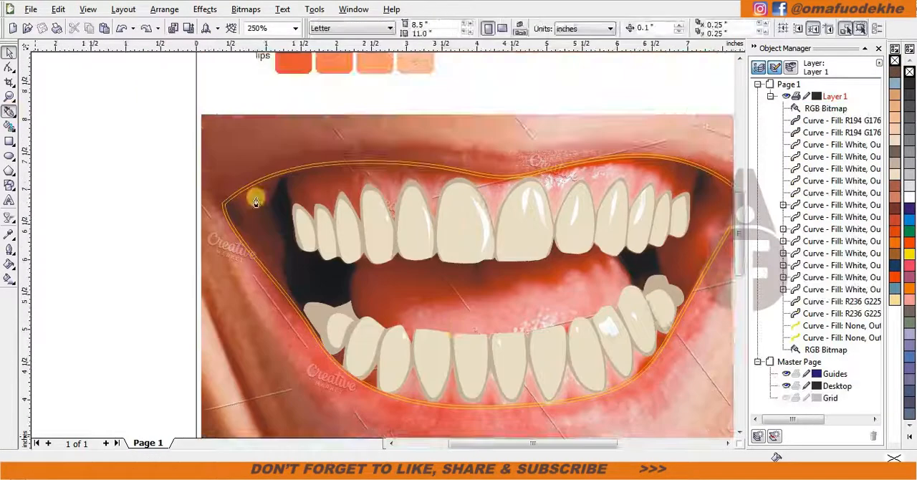
scroll(264, 196, "up", 2)
left_click(389, 275)
left_click(374, 299)
left_click(347, 190)
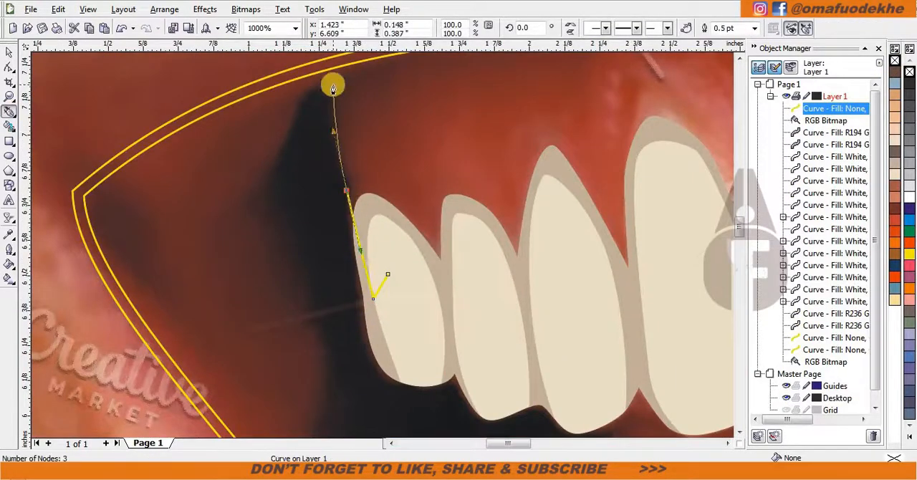
left_click_drag(345, 76, 364, 61)
left_click(344, 76, "alt")
scroll(310, 95, "up", 1)
scroll(347, 288, "down", 1)
left_click_drag(384, 230, 399, 331)
scroll(377, 256, "up", 1)
scroll(354, 326, "down", 1)
scroll(421, 362, "down", 1)
Loop the curve loosely outside the lip outline, around the left corner and over the upper lip to the right side.
left_click_drag(385, 290, 414, 315)
scroll(403, 401, "down", 1)
scroll(383, 244, "up", 1)
scroll(238, 183, "down", 1)
left_click_drag(411, 128, 460, 93)
scroll(383, 244, "down", 1)
scroll(534, 176, "up", 1)
left_click_drag(574, 236, 609, 273)
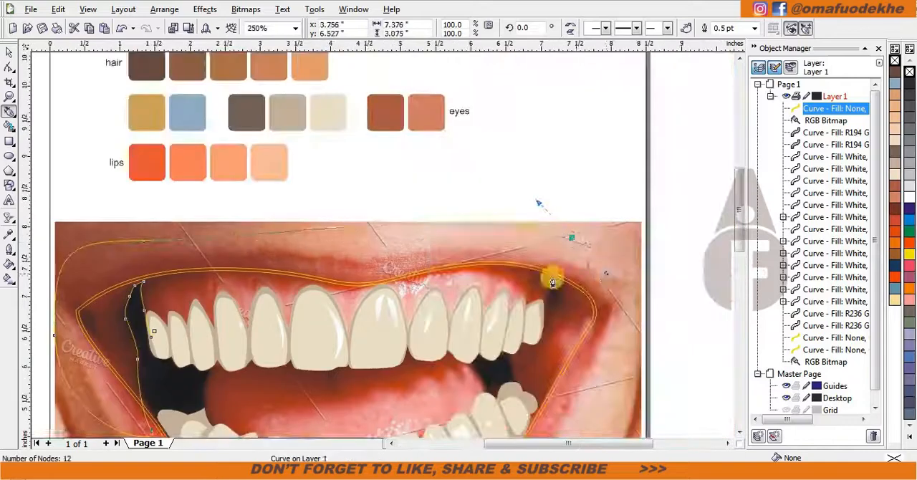
Bring the curve down along the rightmost upper tooth and back through the upper teeth row, closing it at its start.
scroll(551, 278, "up", 2)
left_click(399, 136)
left_click_drag(369, 324, 359, 394)
scroll(347, 405, "down", 1)
scroll(383, 244, "up", 1)
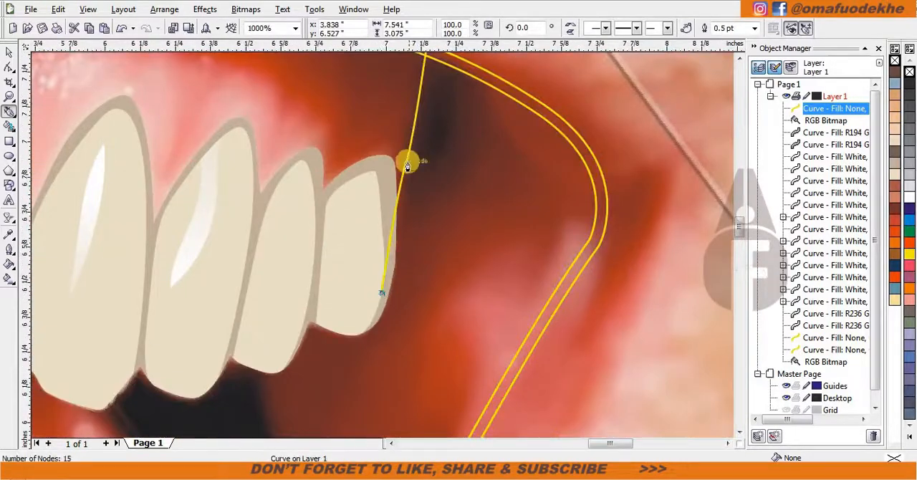
scroll(331, 215, "down", 1)
scroll(54, 275, "down", 1)
scroll(383, 244, "up", 1)
left_click_drag(525, 250, 428, 272)
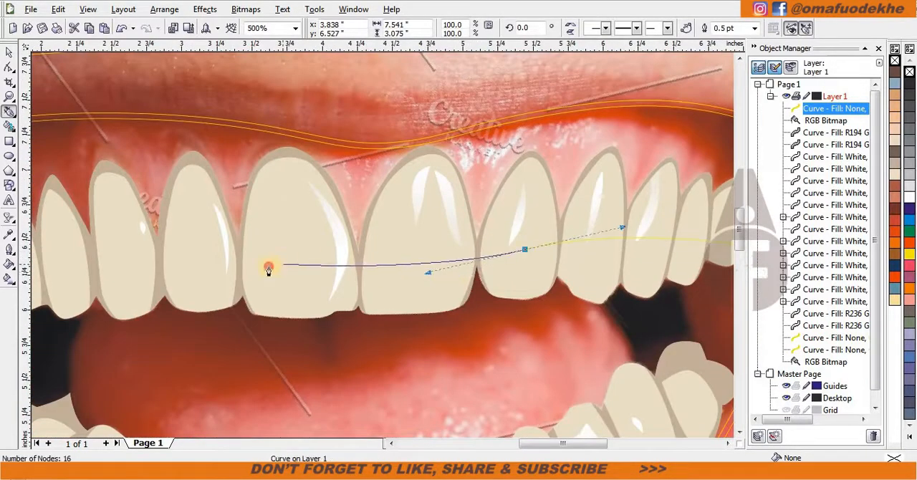
scroll(269, 267, "down", 1)
scroll(273, 245, "up", 2)
left_click(263, 201)
Start a second Bezier curve at the upper right dark gap and trace its edge behind the upper teeth to the lower molars.
scroll(648, 284, "down", 2)
scroll(634, 209, "up", 2)
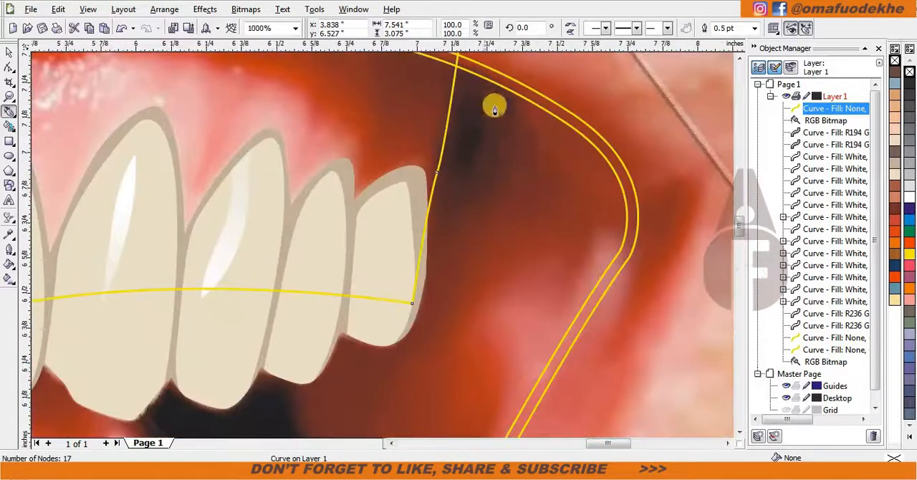
scroll(450, 91, "down", 1)
scroll(379, 255, "up", 1)
left_click(419, 170)
left_click_drag(453, 290, 487, 327)
left_click(453, 290, "alt")
scroll(398, 337, "down", 1)
scroll(371, 252, "up", 1)
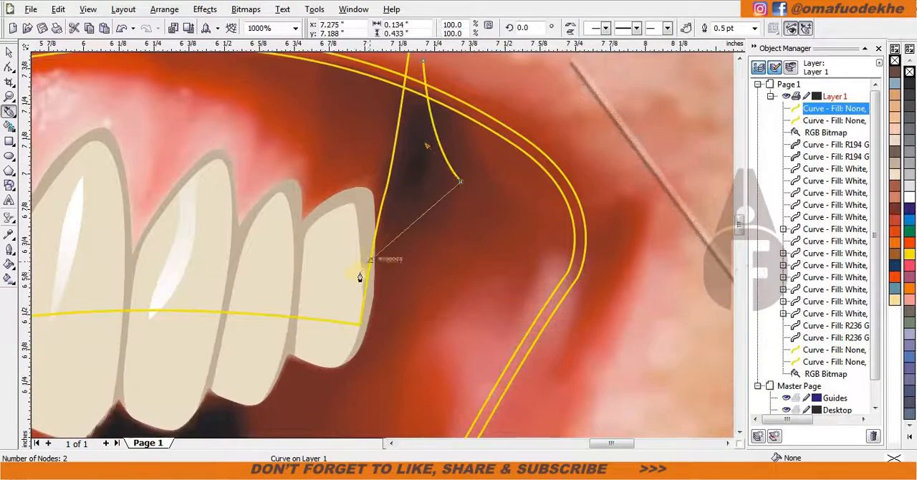
left_click(207, 340)
scroll(387, 281, "down", 1)
scroll(308, 363, "up", 1)
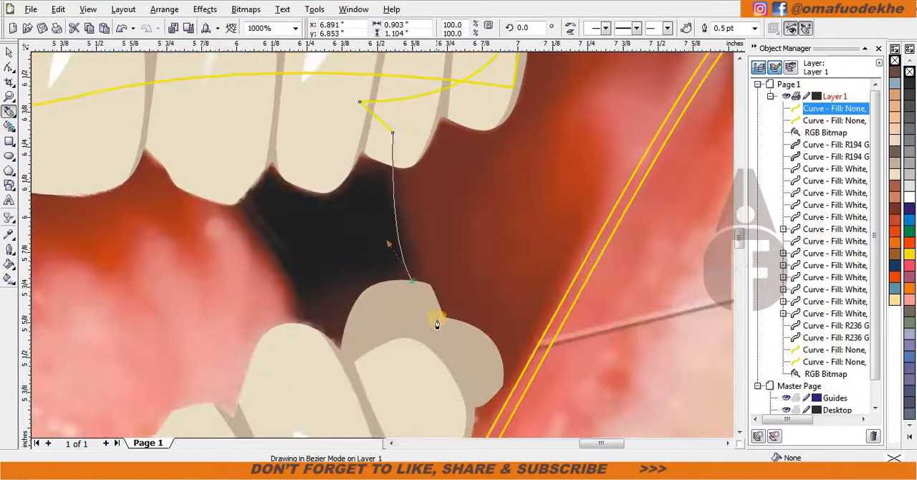
scroll(323, 376, "down", 1)
Continue the curve through the middle of the lower teeth row to the left lower molar.
left_click_drag(334, 320, 298, 337)
scroll(254, 354, "down", 1)
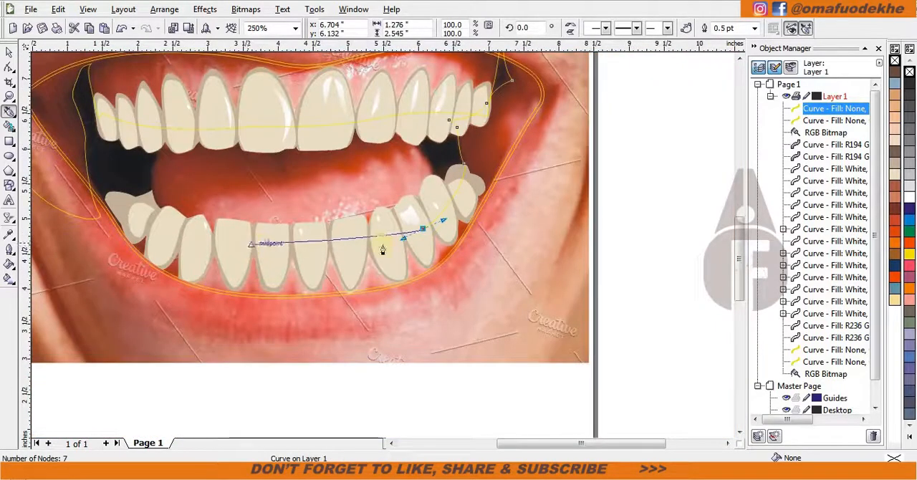
scroll(251, 244, "up", 1)
left_click_drag(387, 247, 326, 238)
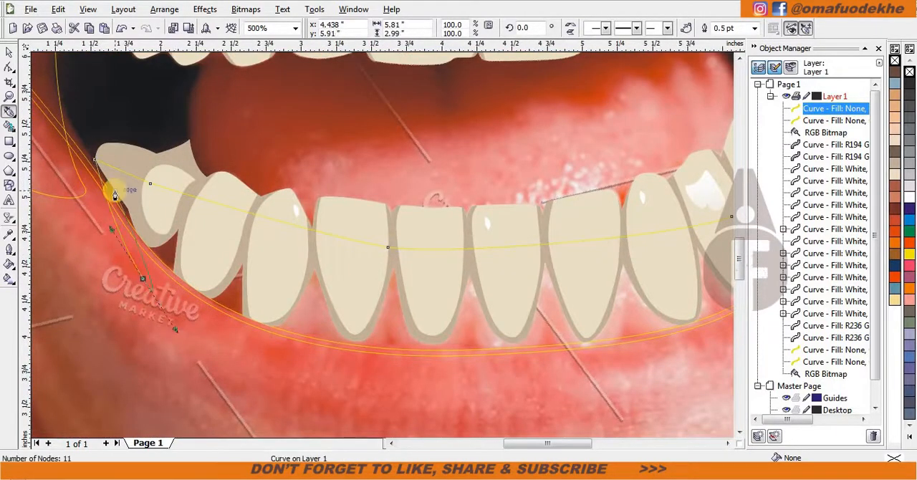
key("ctrl+z")
scroll(115, 191, "down", 1)
scroll(367, 216, "up", 1)
left_click_drag(338, 159, 317, 105)
Loop the curve below the lower lip and up around the right side of the mouth, closing it at the right dark gap.
left_click_drag(323, 312, 416, 405)
scroll(427, 385, "down", 1)
left_click_drag(585, 317, 669, 295)
Weld the two traced mouth-interior curves into a single shape.
scroll(693, 271, "down", 1)
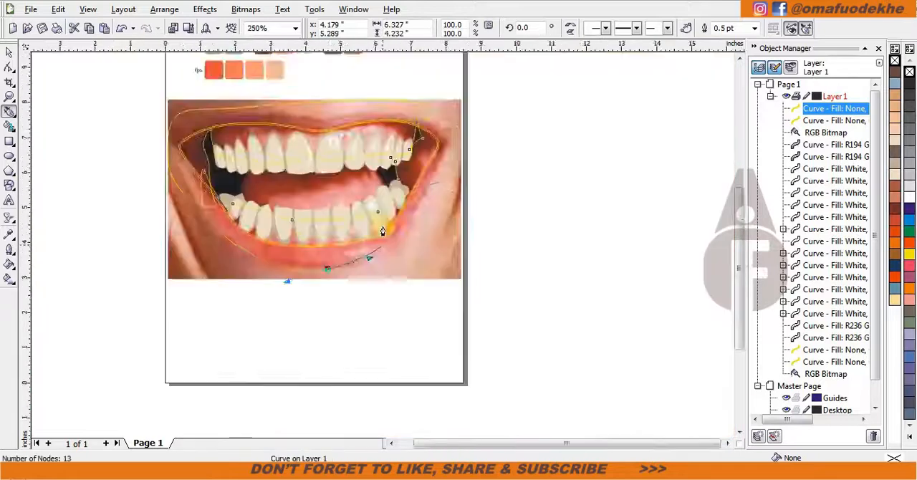
left_click_drag(494, 179, 505, 101)
scroll(379, 226, "up", 2)
left_click_drag(428, 235, 390, 178)
left_click(178, 297)
scroll(215, 289, "down", 2)
key("space")
scroll(385, 256, "up", 1)
left_click(439, 77, "shift")
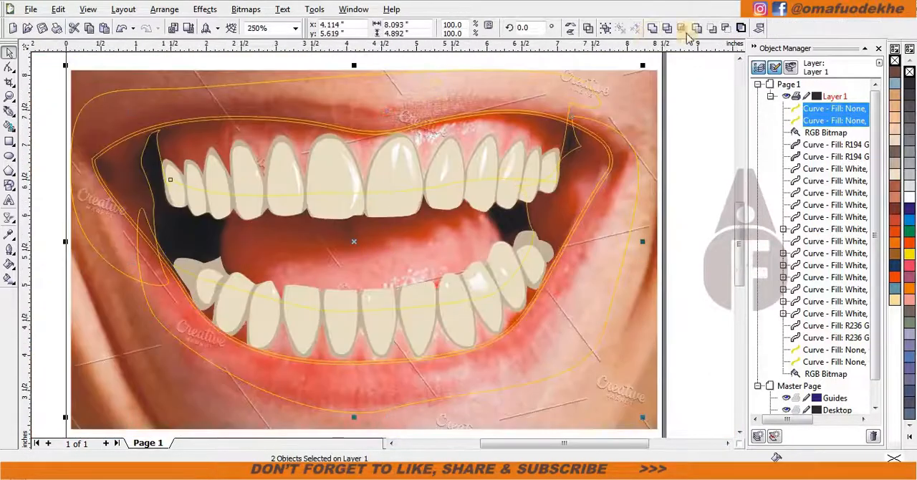
left_click(683, 30)
left_click(605, 172)
Start a Bezier curve on the second-to-last right upper tooth and trace the pink gum edge above the back teeth.
scroll(513, 255, "down", 1)
left_click_drag(423, 266, 604, 258)
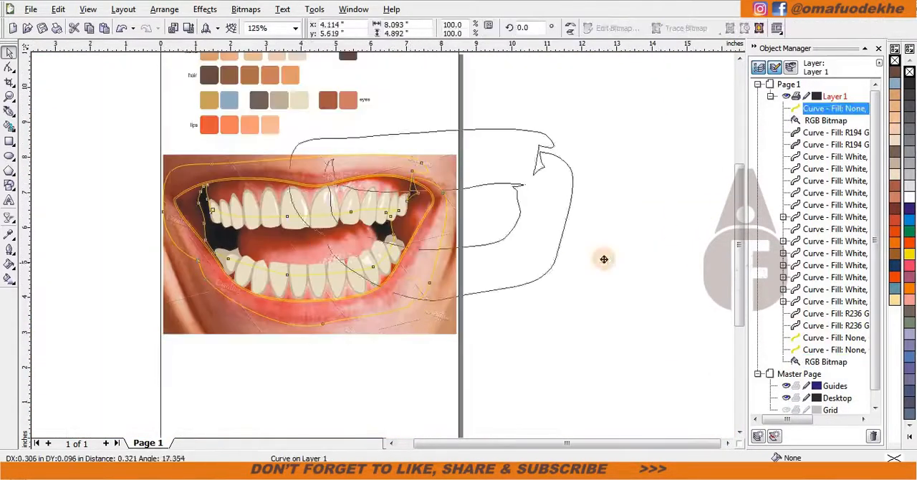
key("ctrl+z")
Intersect the merged shape with the inner lip outline and delete the oversized original.
scroll(370, 265, "up", 1)
left_click(383, 200, "shift")
left_click(658, 30)
left_click(502, 194)
key("Delete")
key("space")
scroll(503, 198, "down", 1)
scroll(383, 244, "up", 1)
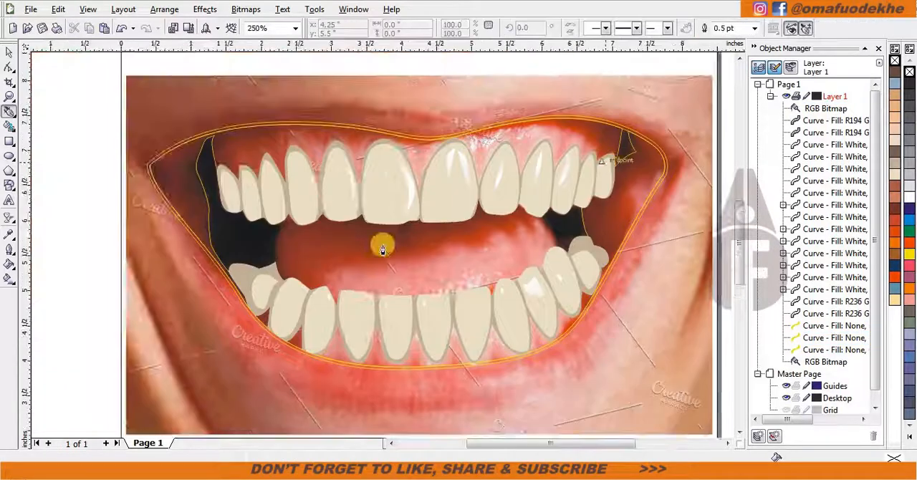
scroll(605, 158, "up", 2)
left_click(349, 264)
left_click(334, 271)
left_click(351, 185)
left_click(306, 172)
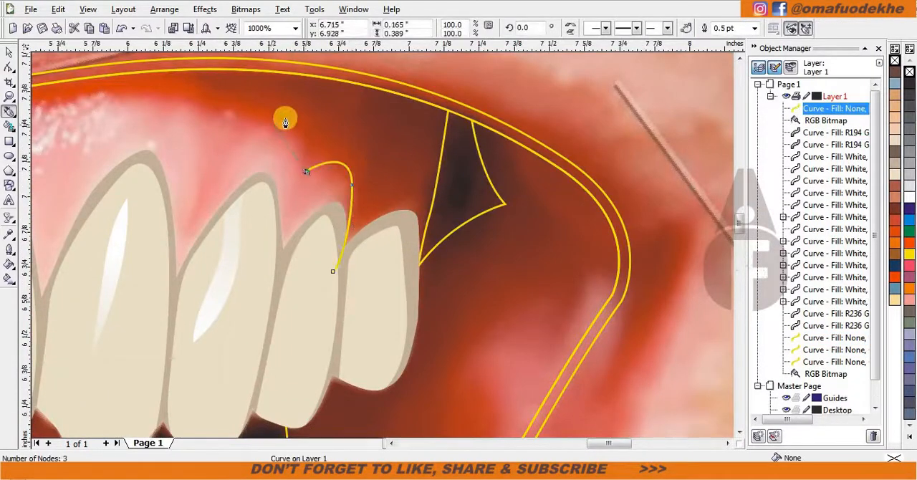
left_click(208, 165)
Continue the gum curve leftward with scalloped arches above the right and middle upper teeth.
scroll(149, 119, "down", 1)
scroll(372, 242, "up", 1)
left_click_drag(422, 223, 363, 211)
scroll(200, 252, "down", 1)
scroll(376, 247, "up", 1)
left_click_drag(384, 241, 331, 295)
key("ctrl+z")
left_click_drag(182, 269, 132, 289)
scroll(87, 329, "down", 1)
scroll(382, 244, "up", 1)
key("ctrl+z")
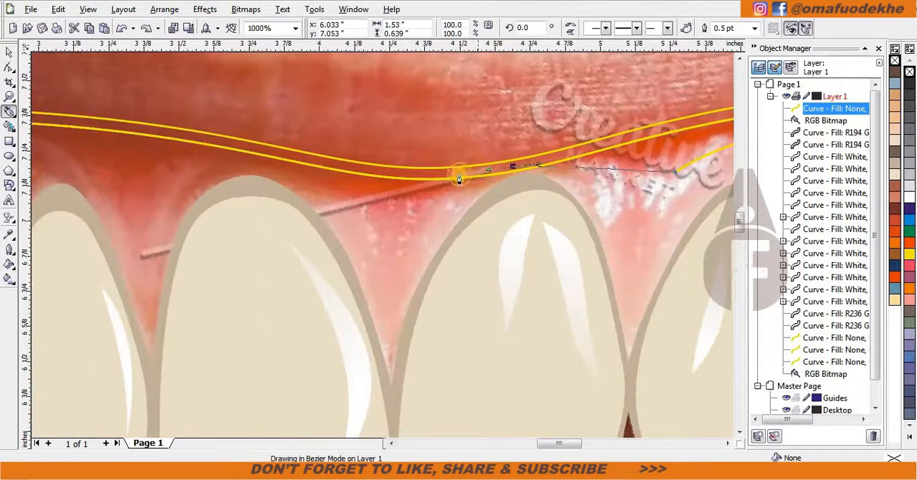
left_click_drag(395, 240, 346, 205)
left_click_drag(181, 153, 180, 151)
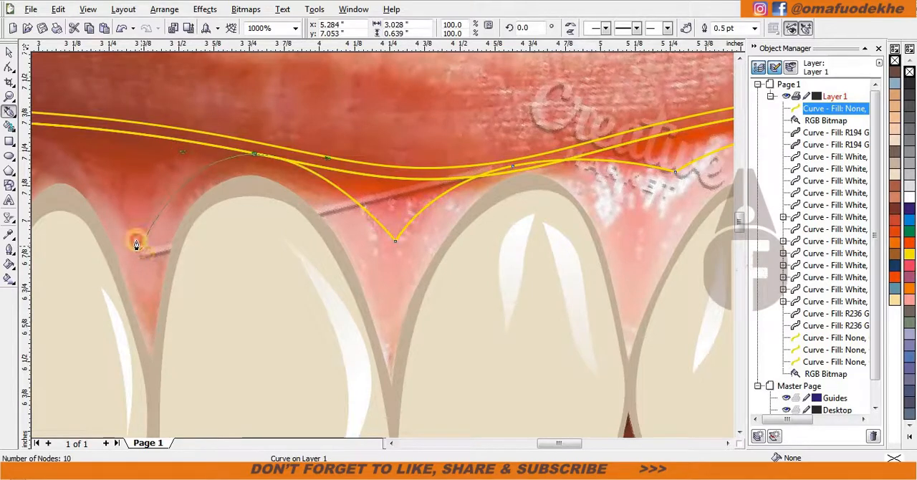
Extend the scalloped gum curve over the left upper teeth and close it back across the teeth row.
left_click(142, 245)
scroll(100, 219, "down", 1)
scroll(359, 229, "up", 1)
left_click_drag(340, 213, 340, 214)
key("ctrl+z")
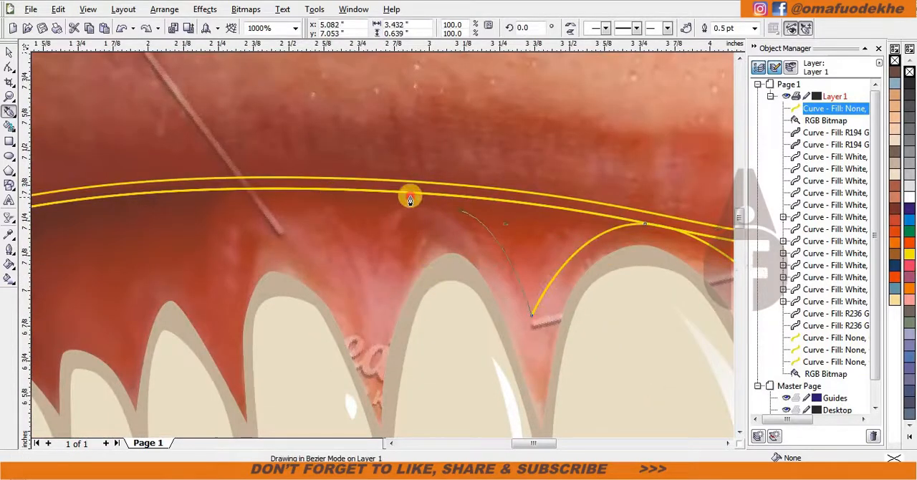
left_click_drag(410, 197, 352, 219)
left_click(371, 300)
scroll(216, 245, "down", 1)
scroll(381, 245, "up", 1)
scroll(352, 260, "down", 1)
scroll(459, 260, "down", 1)
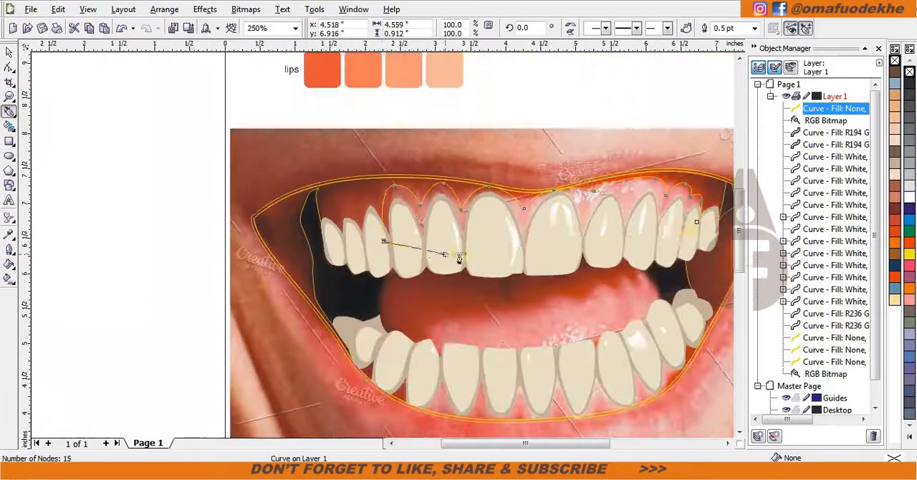
left_click(697, 221)
Start a Bezier curve on a left lower tooth and trace scalloped gum arches beneath the lower front teeth.
scroll(439, 392, "up", 1)
left_click(316, 175)
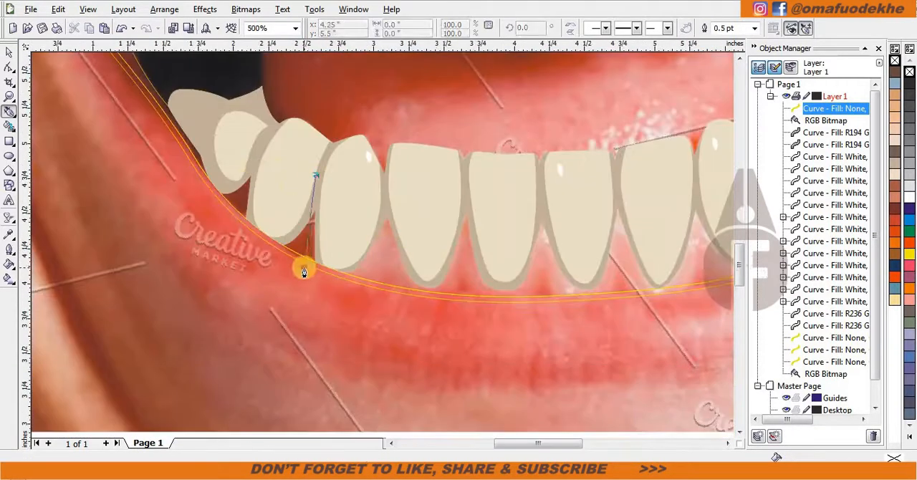
left_click_drag(303, 268, 319, 282)
left_click_drag(389, 255, 399, 225)
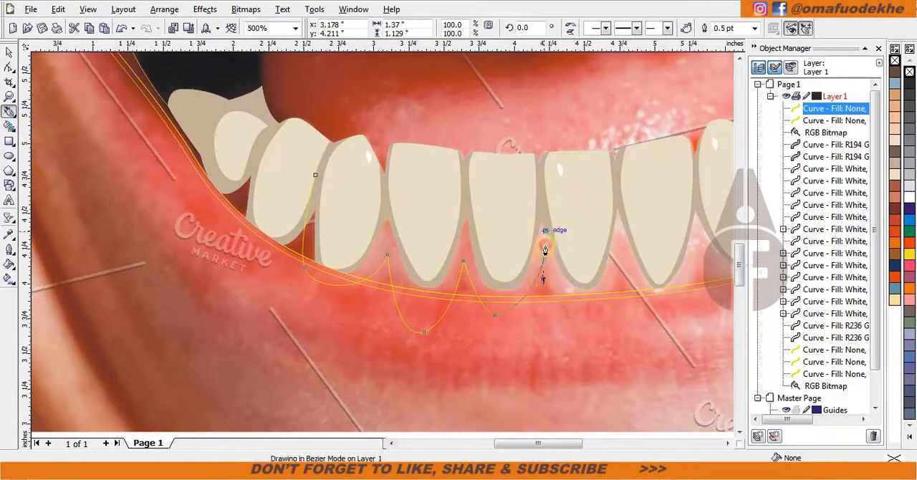
left_click(545, 253)
scroll(545, 252, "down", 1)
scroll(380, 246, "up", 1)
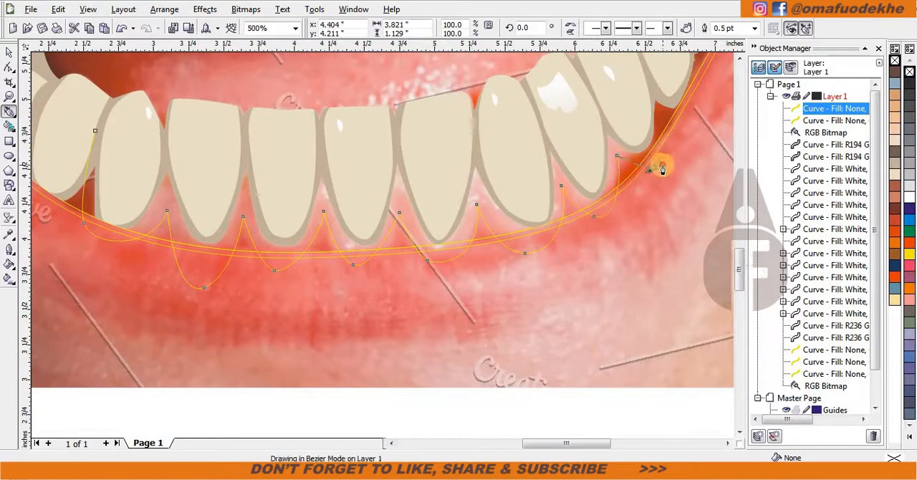
Carry the lower gum curve past the right back teeth and run it back across the lower teeth row.
left_click(653, 171)
scroll(654, 171, "down", 2)
scroll(301, 167, "up", 3)
left_click_drag(239, 266, 218, 256)
scroll(73, 251, "down", 1)
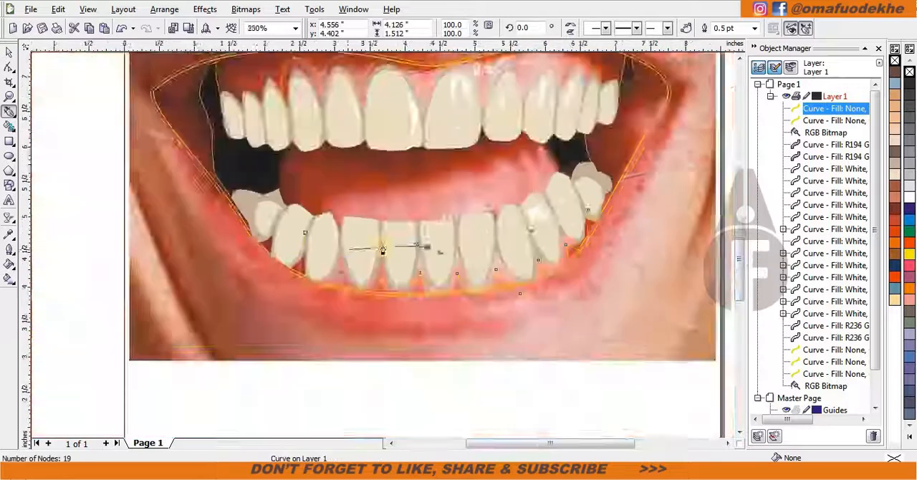
Start a Bezier curve inside the right cheek and trace the pointed folds of its upper highlight.
scroll(372, 248, "up", 1)
scroll(574, 255, "down", 2)
scroll(472, 174, "up", 3)
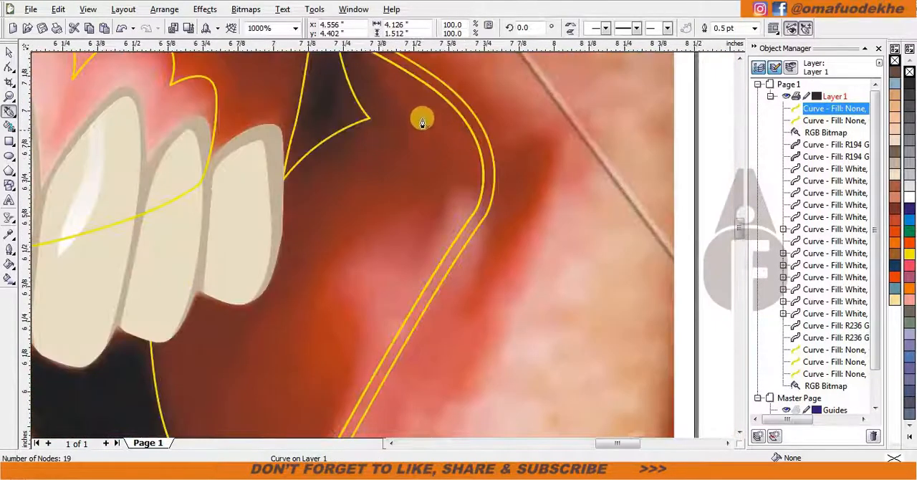
left_click(420, 117)
left_click_drag(450, 195, 416, 291)
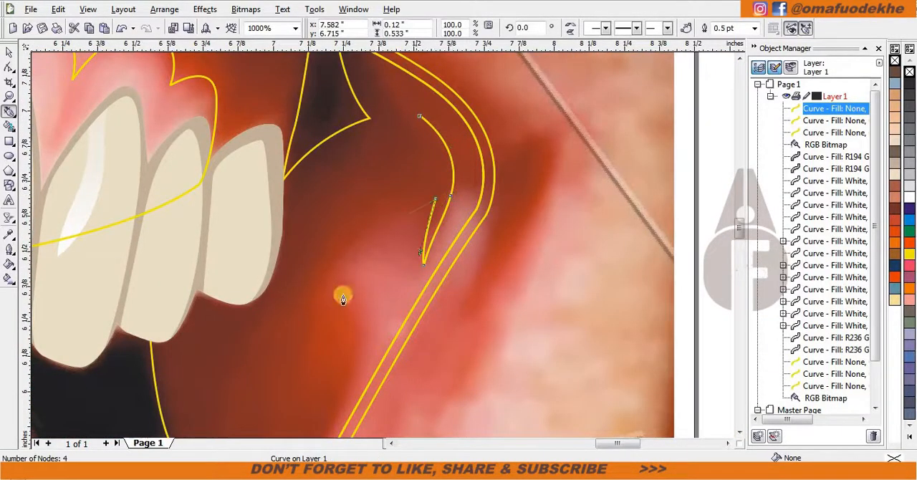
left_click_drag(357, 284, 375, 289)
scroll(363, 334, "down", 1)
scroll(371, 270, "up", 1)
Continue the cheek highlight curve down past the mouth's right edge and close it back at its starting point.
left_click_drag(405, 222, 378, 295)
scroll(359, 336, "down", 1)
scroll(380, 244, "down", 1)
scroll(358, 316, "up", 2)
left_click_drag(355, 322, 319, 237)
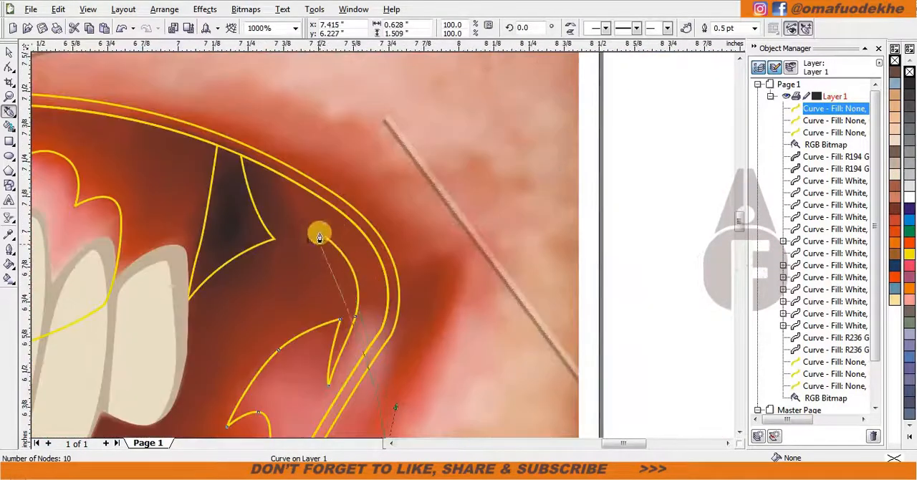
left_click_drag(469, 296, 406, 247)
scroll(382, 247, "down", 3)
scroll(279, 207, "up", 3)
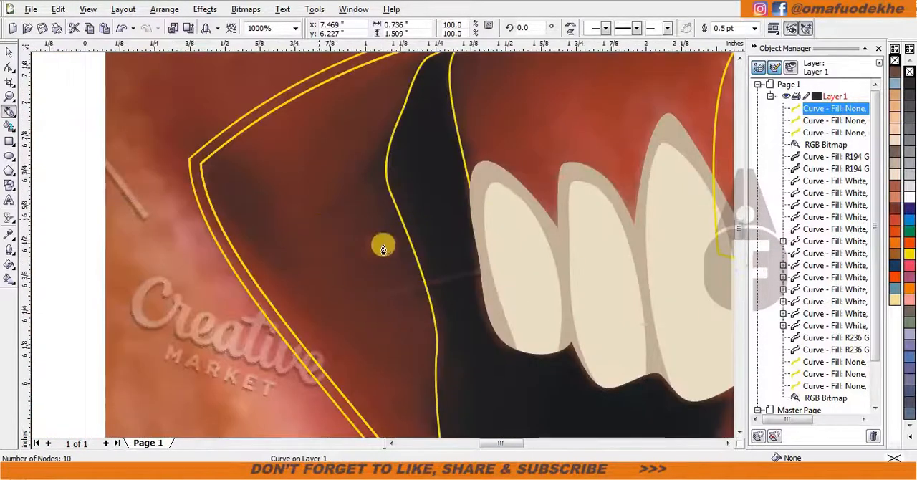
scroll(383, 246, "down", 3)
scroll(380, 245, "up", 3)
scroll(394, 244, "down", 3)
scroll(393, 244, "up", 1)
Group the three gum and cheek curves, intersect them with the mouth interior, and delete the original group.
key("space")
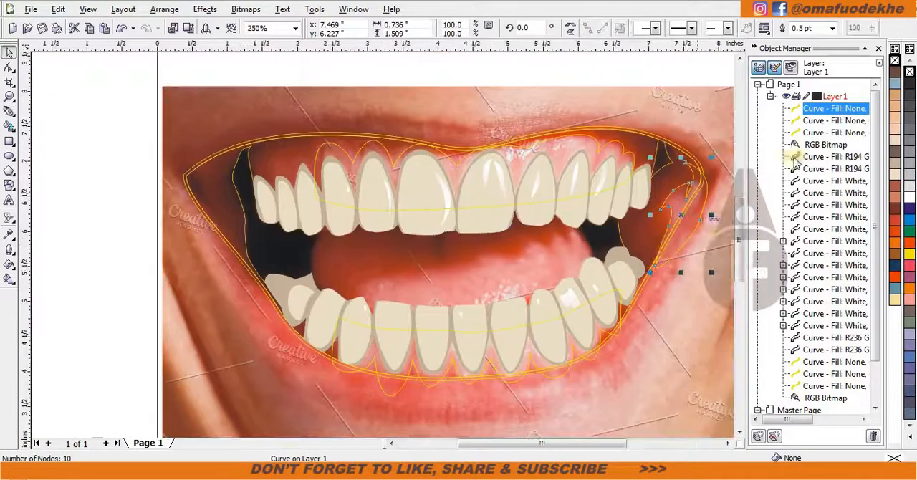
left_click(556, 149, "shift")
left_click(551, 371, "shift")
key("ctrl+g")
left_click(651, 147, "shift")
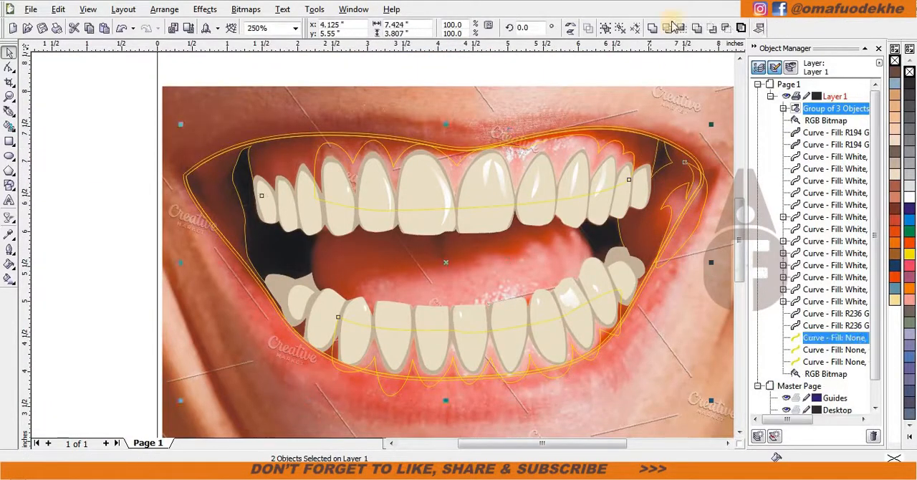
left_click(674, 27)
left_click(691, 225)
key("Delete")
Fill the mouth interior with the reddish-brown eyes swatch (R153 G82 B69) and the gum and cheek shapes with the salmon swatch.
left_click(398, 87)
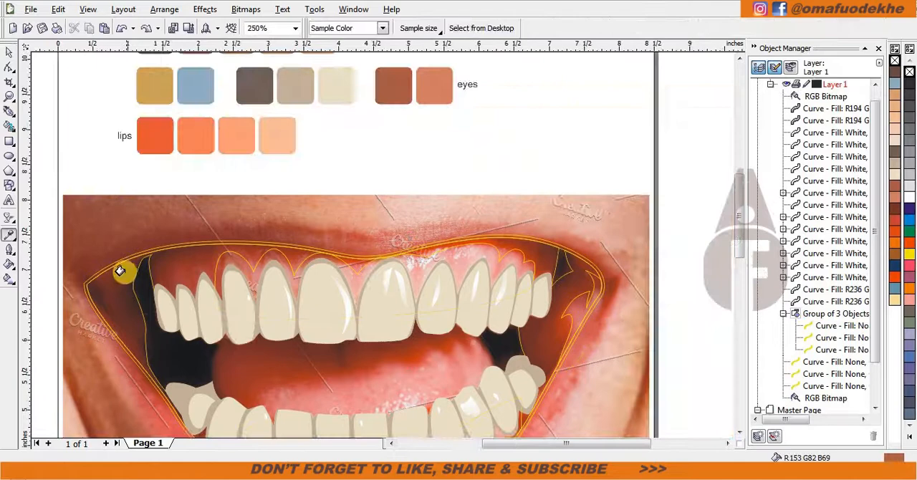
left_click(122, 269)
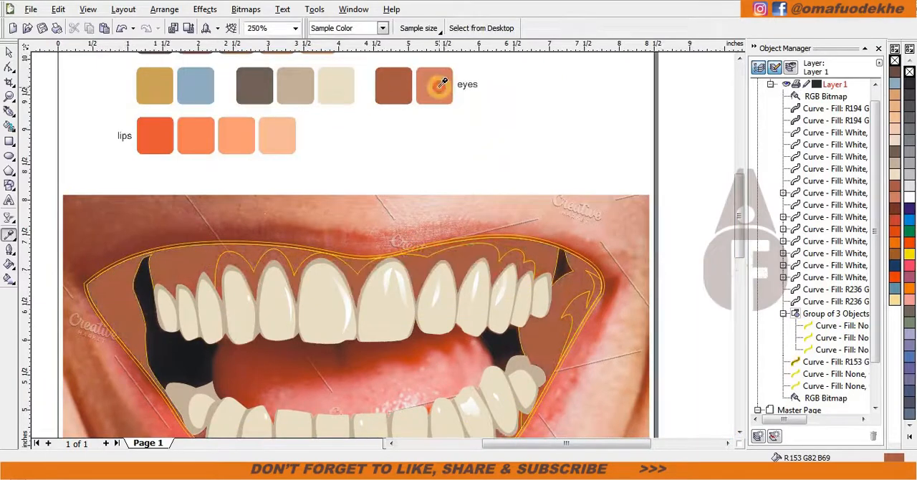
left_click(438, 82)
left_click(527, 257)
left_click(593, 291)
scroll(594, 291, "down", 1)
scroll(481, 394, "up", 3)
left_click(398, 250)
Remove the outlines from the mouth interior and the gum and cheek shapes.
scroll(380, 253, "down", 3)
key("space")
left_click(464, 169)
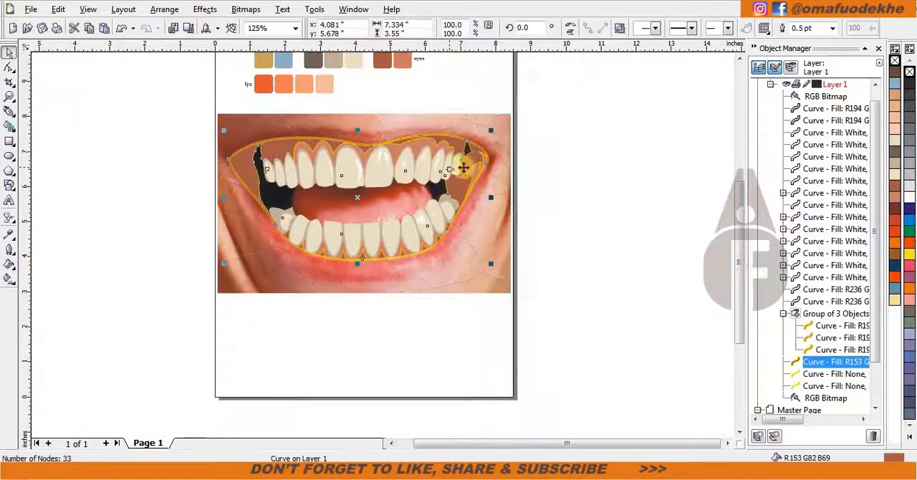
left_click(414, 142, "shift")
right_click(895, 61)
key("Escape")
Start a Bezier curve beneath the upper front teeth and trace it across the left upper teeth and down the cavity's left side.
scroll(344, 184, "up", 2)
left_click(452, 289)
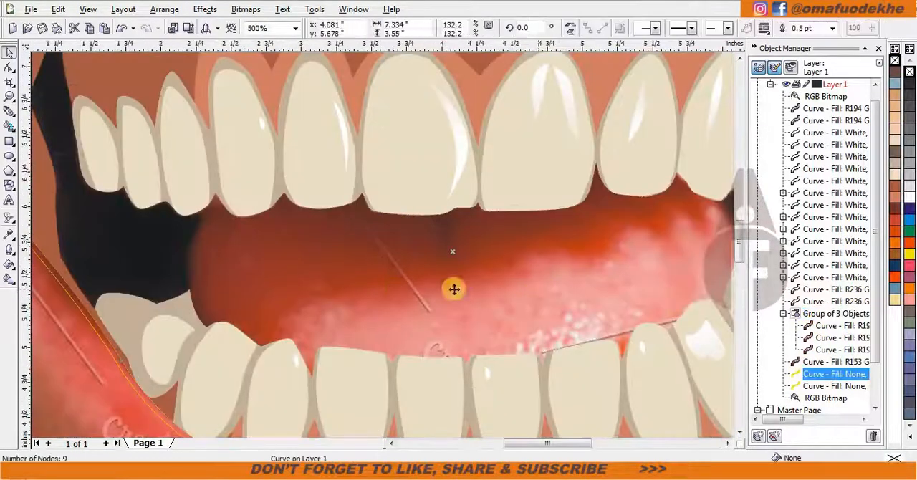
scroll(311, 201, "down", 1)
key("space")
key("Escape")
scroll(261, 206, "up", 1)
scroll(592, 232, "up", 1)
left_click(371, 250)
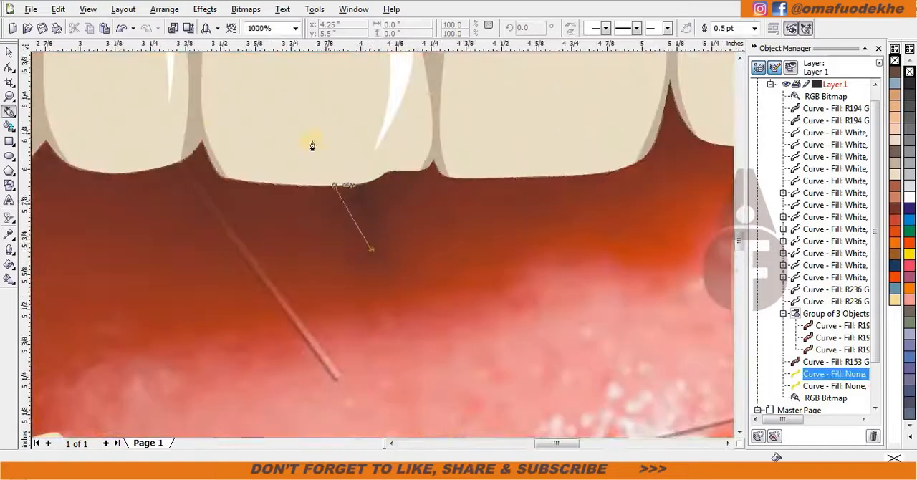
left_click_drag(311, 135, 253, 97)
scroll(248, 97, "down", 2)
scroll(358, 275, "up", 1)
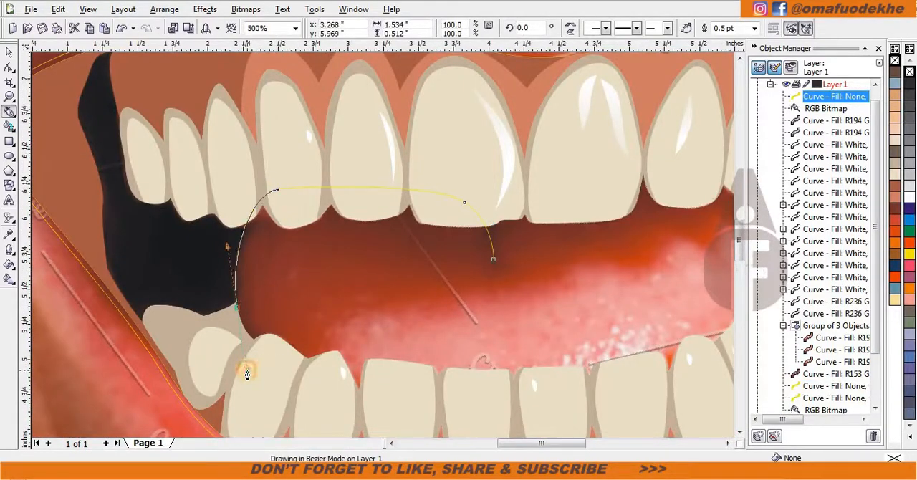
Run the cavity curve along the lower teeth and up its right side, then undo the last point.
scroll(417, 246, "down", 1)
scroll(441, 244, "up", 1)
left_click_drag(418, 255, 526, 256)
left_click(644, 104)
scroll(645, 104, "down", 1)
scroll(382, 238, "up", 1)
left_click_drag(346, 193, 317, 170)
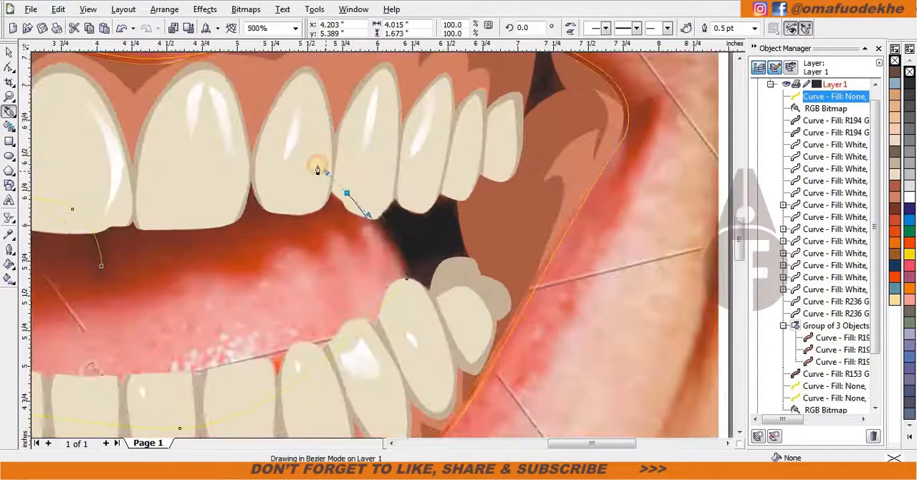
key("ctrl+z")
Bring the cavity curve back across the upper teeth and close it in a pointed notch below the central teeth.
scroll(117, 248, "up", 1)
left_click_drag(458, 127, 364, 150)
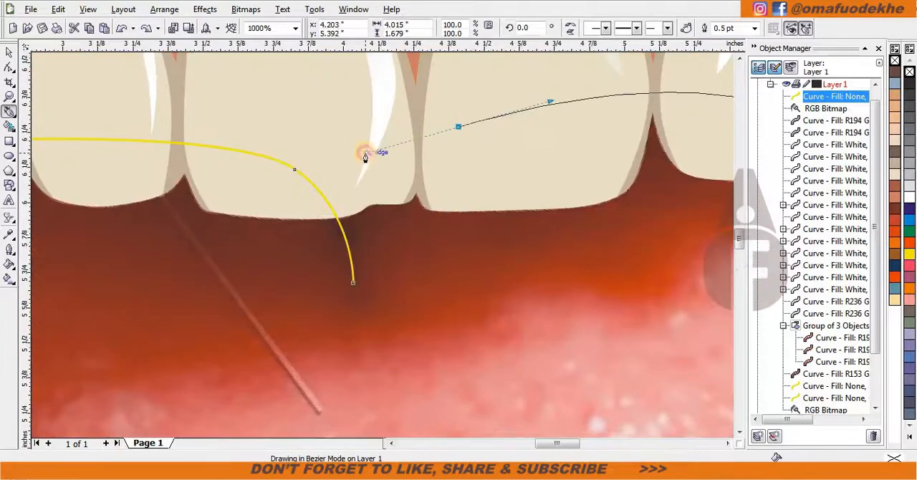
left_click(353, 281)
scroll(353, 280, "down", 2)
scroll(418, 243, "up", 1)
key("F10")
left_click(363, 165)
key("space")
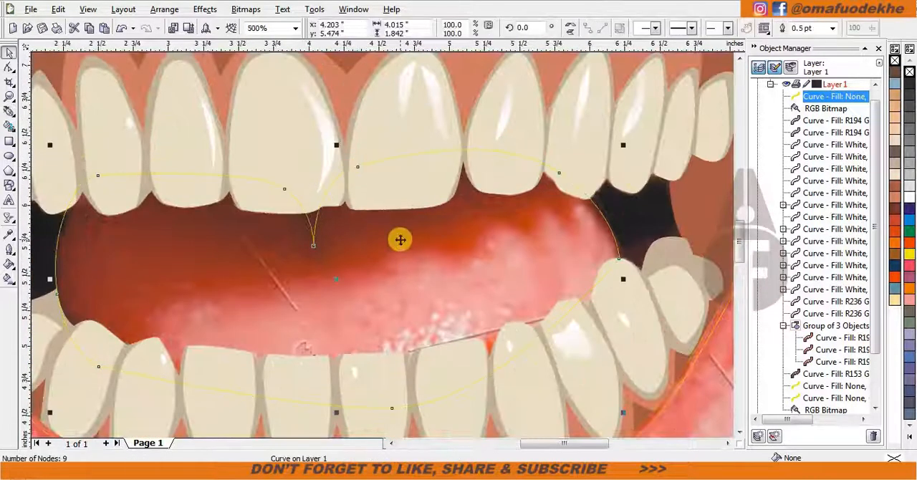
Intersect the cavity curve with the mouth shape and delete the original curve.
scroll(643, 211, "down", 1)
left_click(480, 176, "shift")
left_click(682, 30)
left_click(298, 256)
key("Delete")
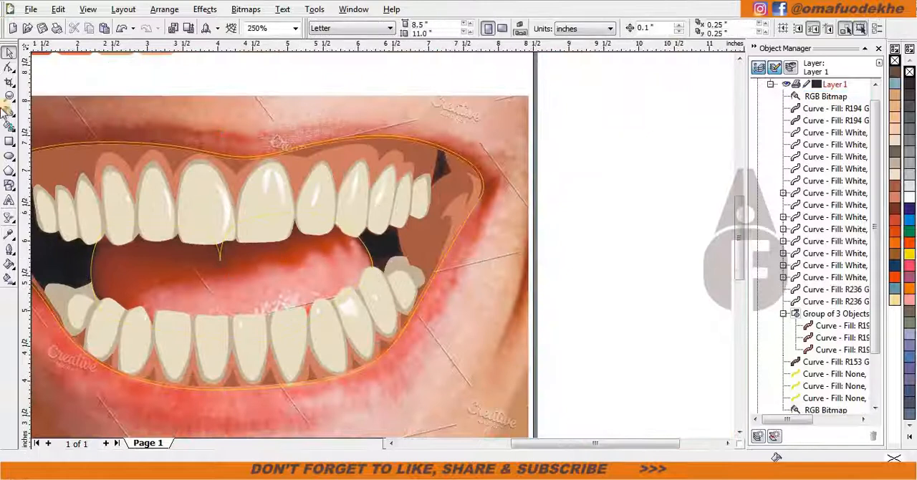
Start a Bezier curve near the right upper teeth and trace the tongue's upper edge leftward.
left_click(8, 111)
scroll(252, 265, "up", 1)
scroll(599, 172, "down", 2)
scroll(420, 250, "up", 2)
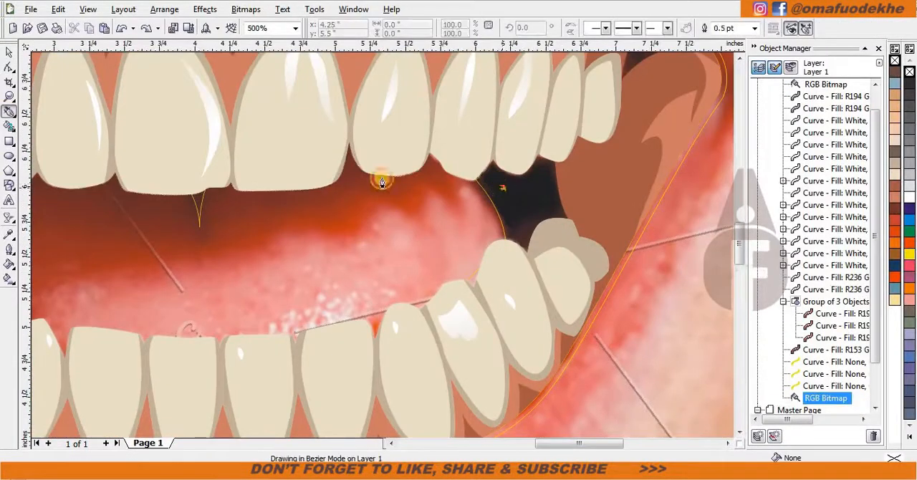
left_click_drag(263, 199, 197, 261)
scroll(162, 259, "down", 2)
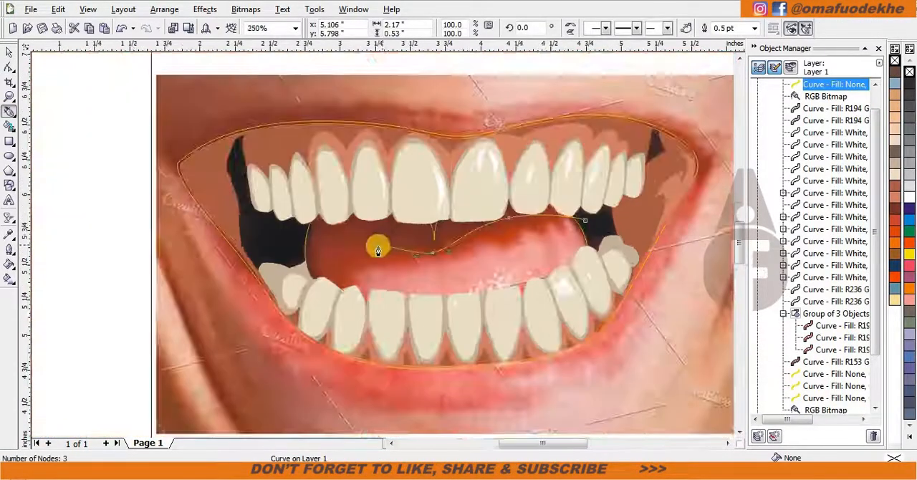
Loop the tongue-edge curve around the cavity's left side and back over the upper teeth, closing it at its start.
scroll(377, 246, "up", 2)
left_click(315, 385)
scroll(271, 377, "down", 1)
left_click_drag(316, 172, 312, 142)
left_click_drag(446, 102, 499, 99)
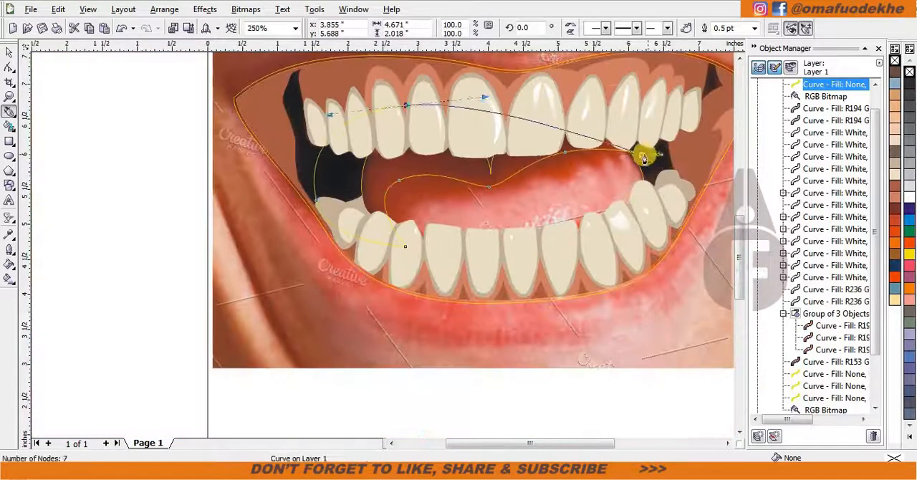
left_click_drag(642, 154, 653, 197)
Intersect the tongue-edge curve with the mouth cavity and delete the original curve.
key("space")
left_click(602, 172, "shift")
left_click(683, 27)
left_click(336, 172)
key("Delete")
Trace a second Bezier curve around the tongue's pink surface, from its right end leftward and back along the lower teeth.
key("space")
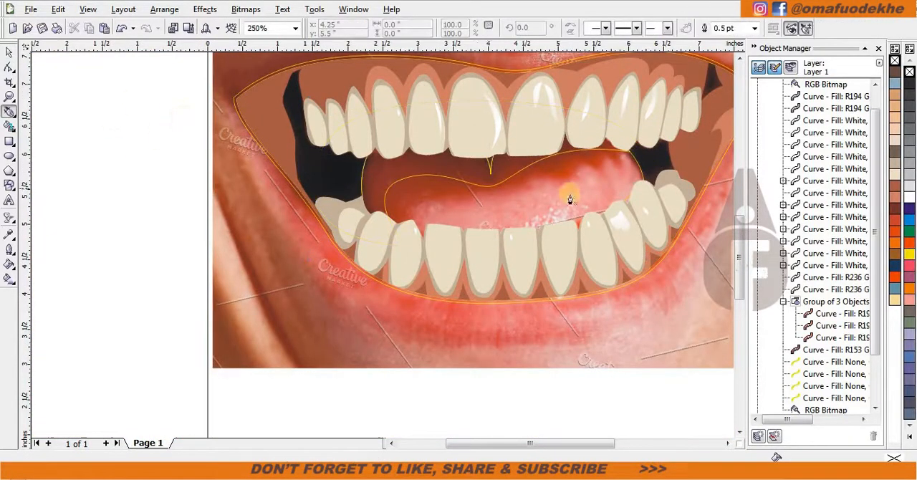
scroll(580, 199, "up", 1)
left_click(516, 149)
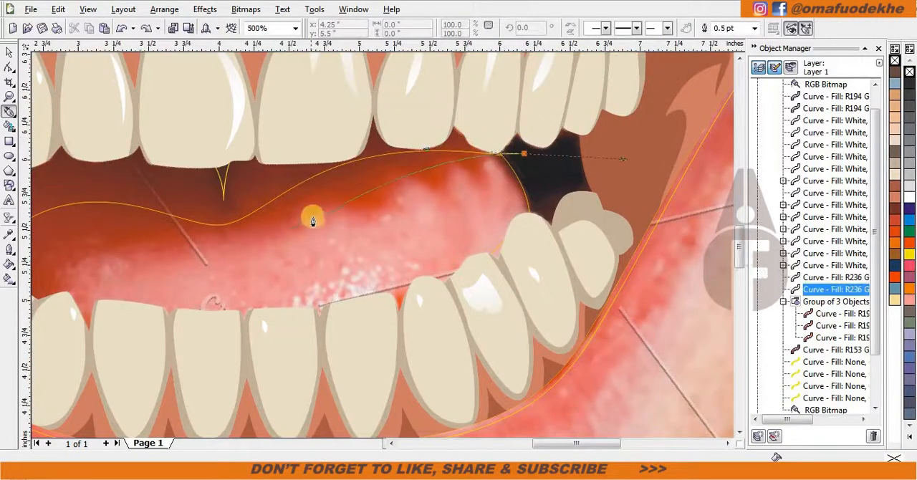
left_click_drag(176, 246, 177, 247)
scroll(176, 246, "down", 1)
scroll(152, 255, "up", 1)
scroll(372, 215, "down", 1)
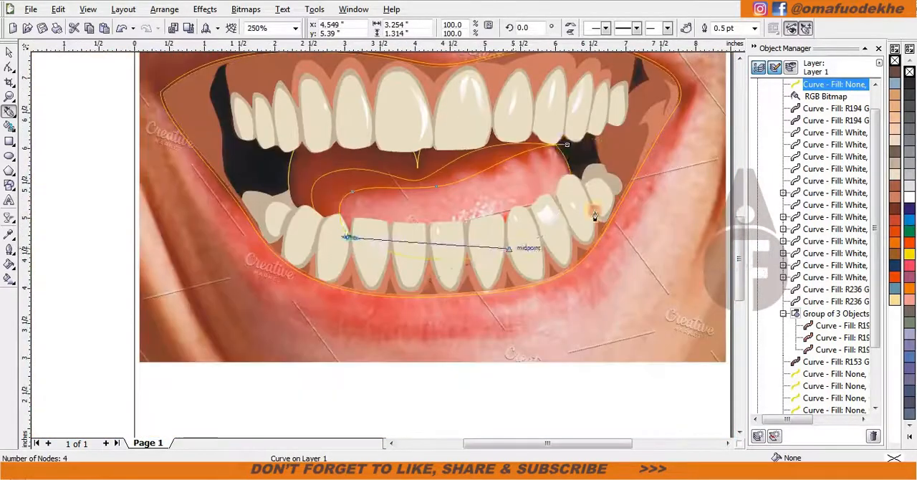
scroll(573, 195, "up", 1)
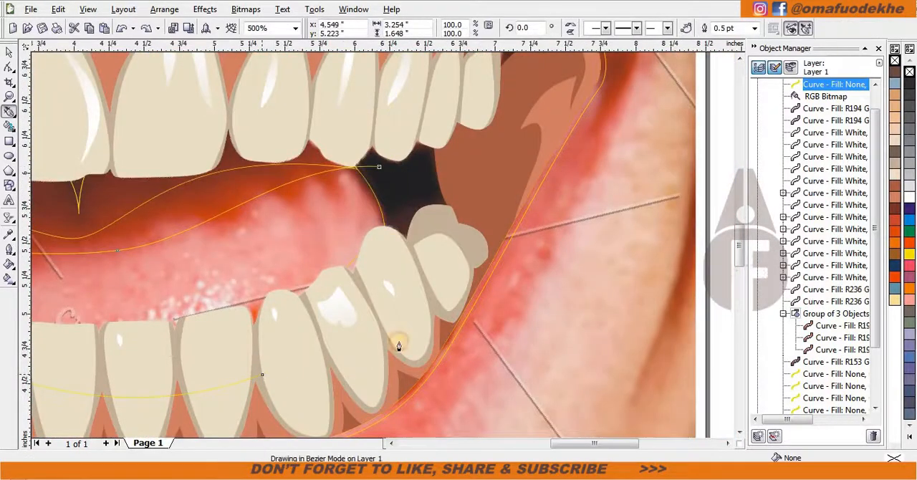
scroll(289, 292, "down", 1)
scroll(138, 322, "up", 1)
Intersect the tongue surface curve with the mouth cavity and delete the leftover curves.
key("space")
left_click(109, 212, "shift")
left_click(653, 29)
left_click(565, 161)
key("Delete")
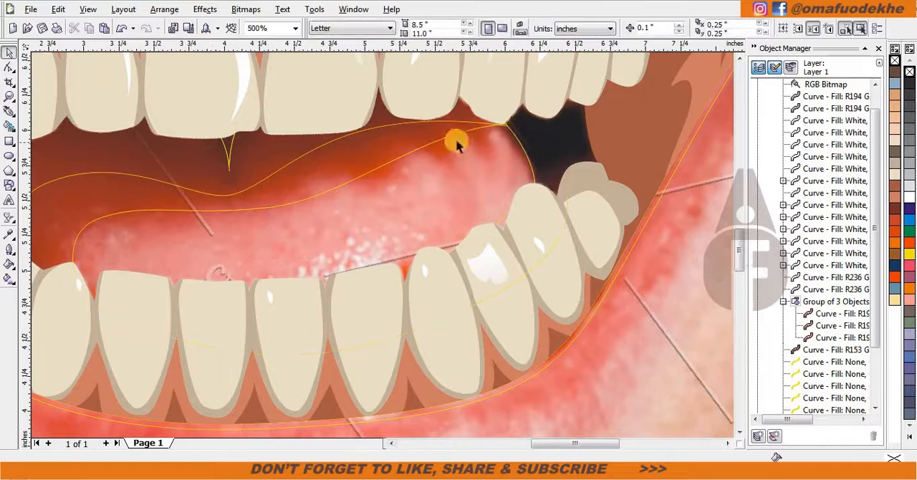
left_click(457, 141)
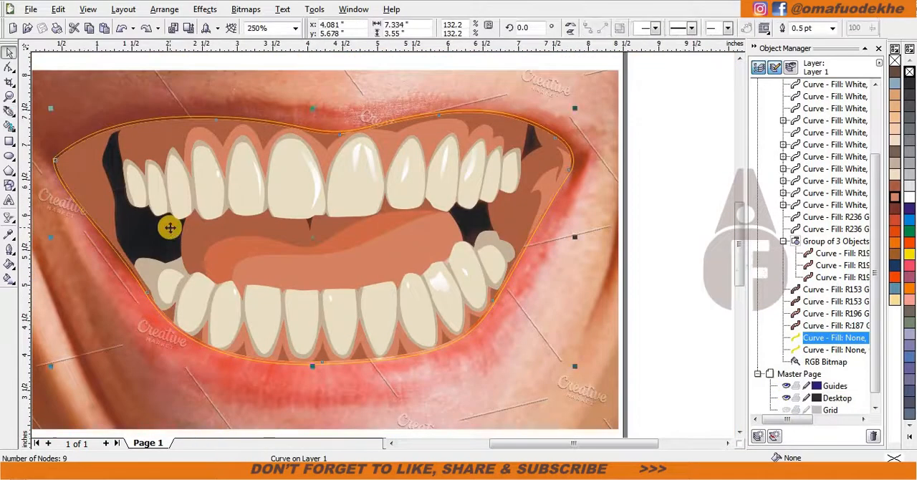
key("Delete")
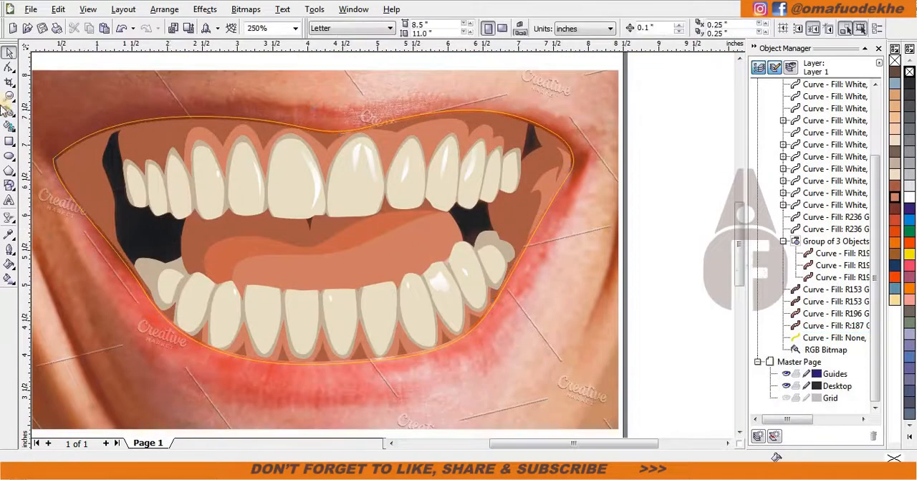
Fill the outer mouth outline with the dark brown palette colour.
left_click(835, 337)
left_click(894, 73)
left_click(710, 113)
scroll(482, 241, "down", 1)
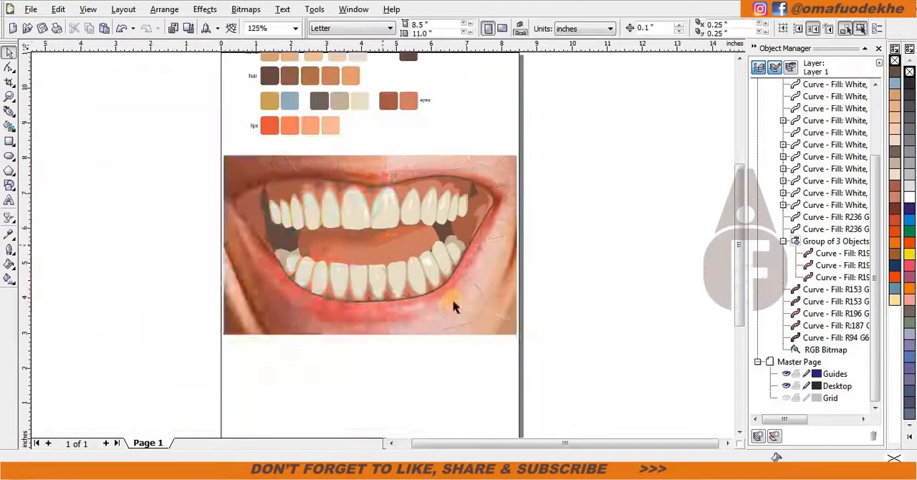
left_click_drag(472, 285, 139, 285)
key("ctrl+z")
Trace a closed Bezier curve over the mouth cavity, spanning the upper teeth, both sides and the lower teeth.
scroll(384, 270, "up", 1)
left_click(10, 112)
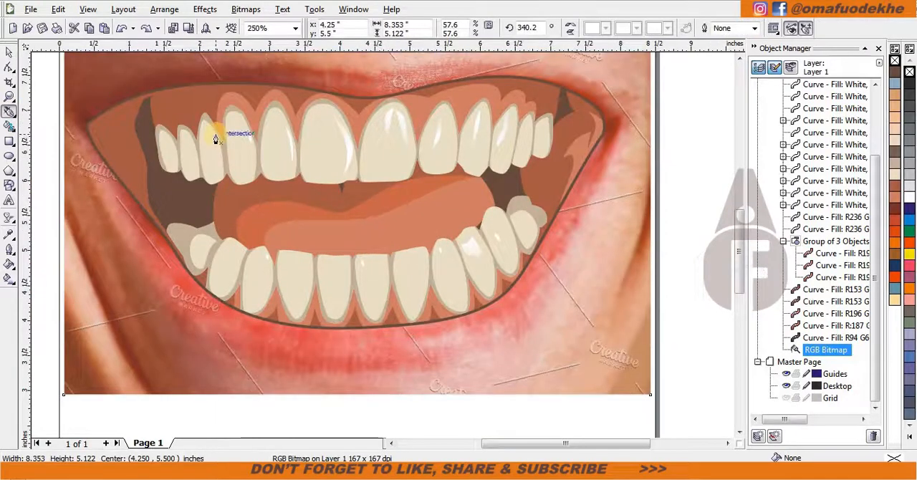
left_click(218, 134)
left_click_drag(261, 296, 261, 297)
left_click_drag(499, 249, 538, 219)
left_click(502, 132)
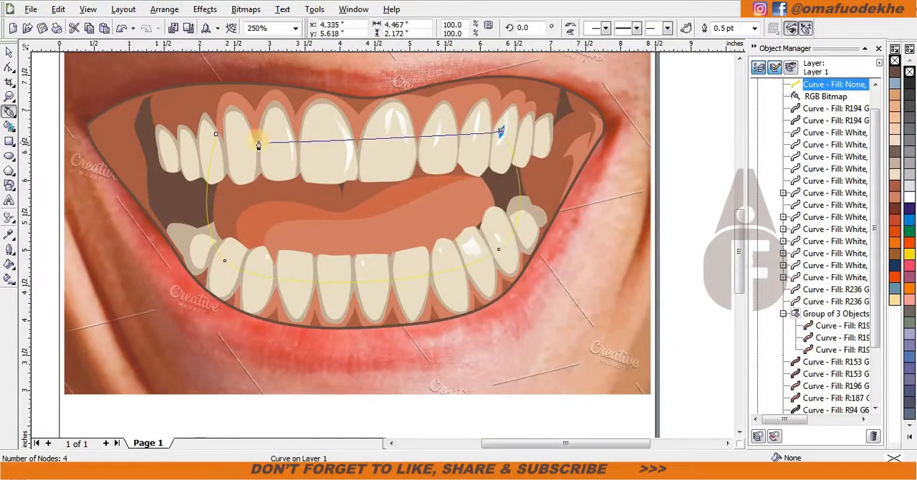
left_click(217, 134)
Turn the new cavity curve into a dark brown shade shape placed behind the teeth and in front of the tongue.
key("space")
left_click(182, 200, "shift")
left_click(672, 27)
left_click(517, 178)
key("Delete")
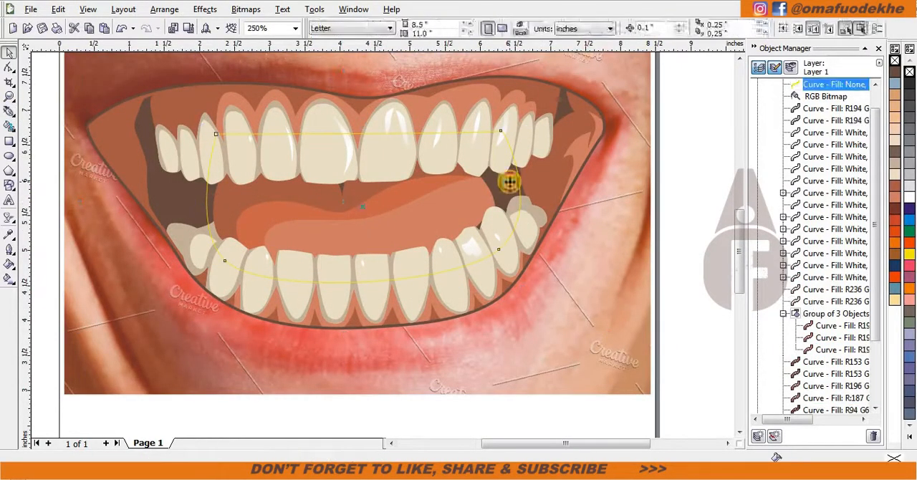
left_click(509, 181)
key("ctrl+Page_Up")
key("ctrl+Page_Up")
Apply a linear transparency to the cavity shade so it fades from the upper teeth down toward the tongue.
left_click(10, 217)
left_click_drag(347, 120, 382, 253)
left_click_drag(351, 170, 353, 175)
left_click_drag(375, 259, 369, 229)
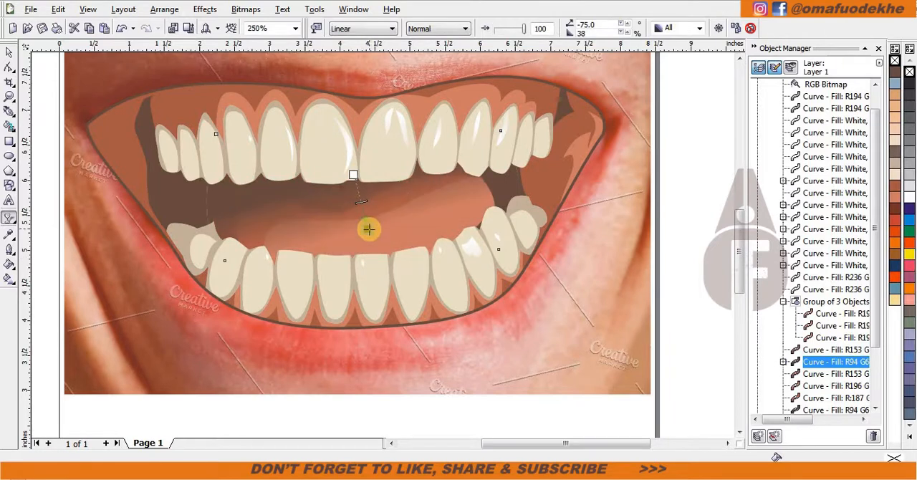
key("space")
left_click(679, 275)
scroll(347, 215, "down", 1)
Trace a large closed Bezier curve around the left half of the mouth, from the upper lip to below the lower lip.
key("F5")
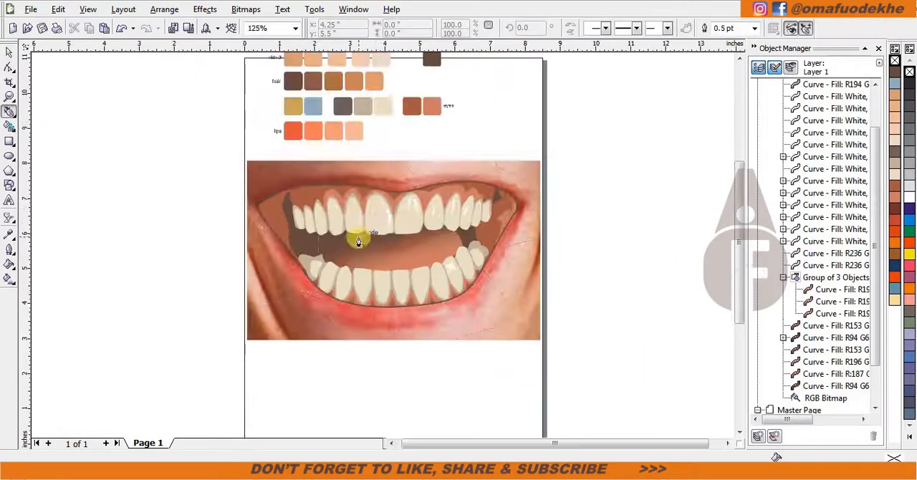
scroll(359, 240, "up", 1)
left_click(132, 119)
left_click_drag(323, 91, 387, 94)
left_click_drag(327, 386, 256, 407)
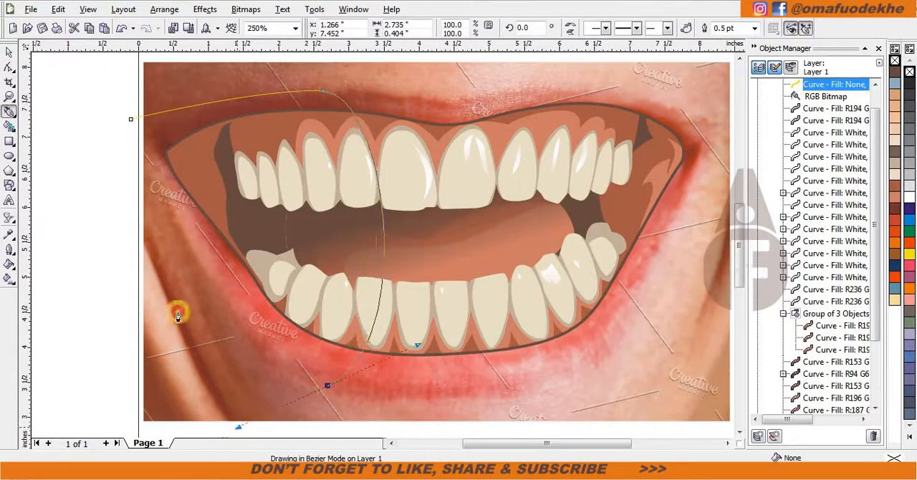
left_click(132, 119)
scroll(411, 259, "down", 1)
scroll(436, 264, "up", 1)
Duplicate the large side curve onto the right half of the mouth and mirror the copy horizontally.
key("space")
left_click_drag(233, 234, 578, 195)
right_click(577, 195)
left_click(571, 24)
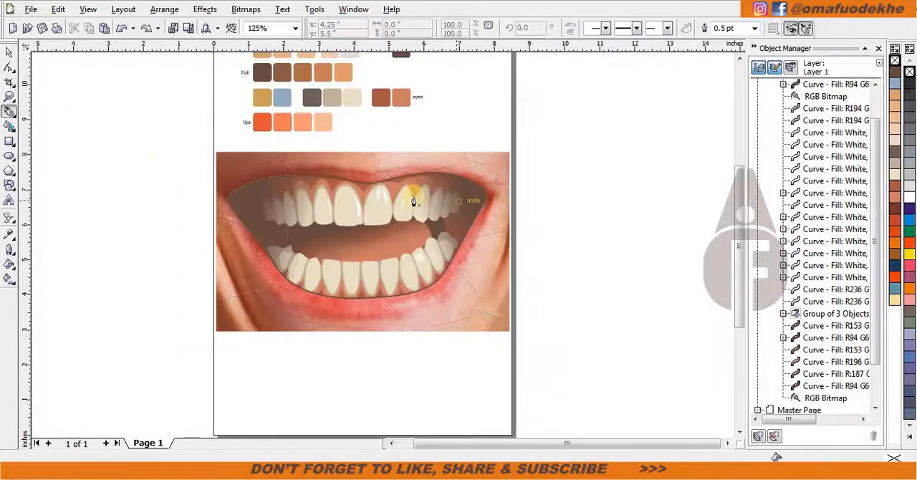
Trace the lips' outer edge with a Bezier curve from the left mouth corner along the lower lip to its right side.
scroll(240, 205, "up", 2)
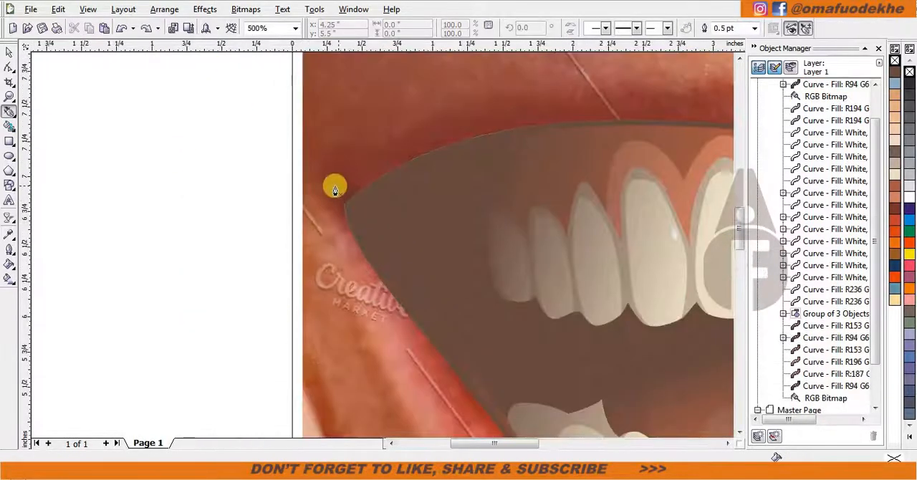
left_click(368, 290)
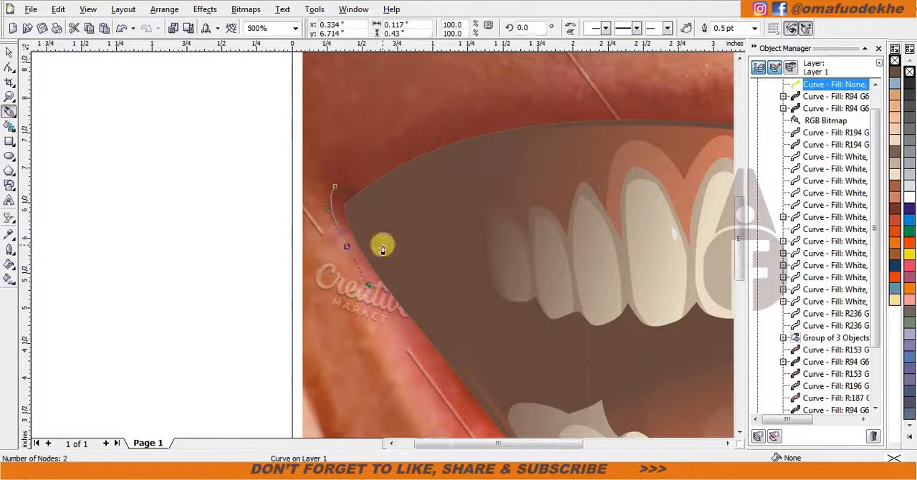
scroll(383, 242, "down", 1)
left_click_drag(509, 422, 510, 421)
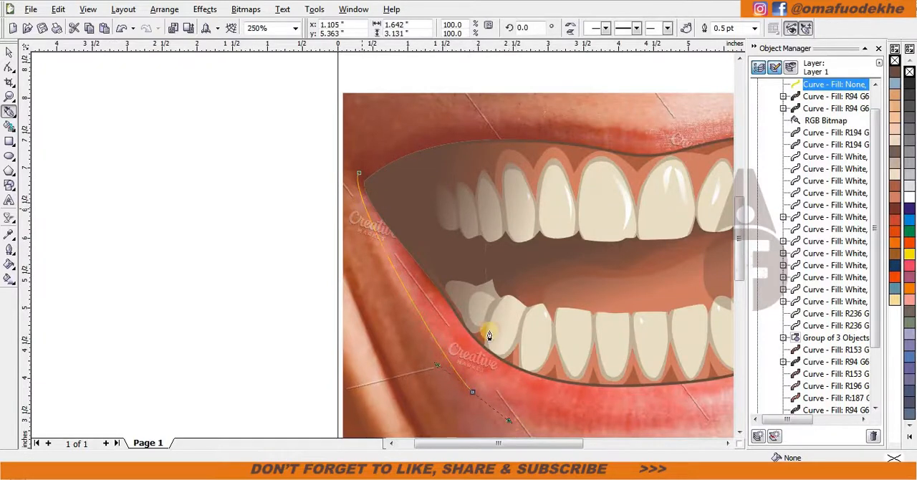
scroll(529, 406, "down", 1)
scroll(450, 250, "up", 1)
left_click_drag(357, 251, 436, 249)
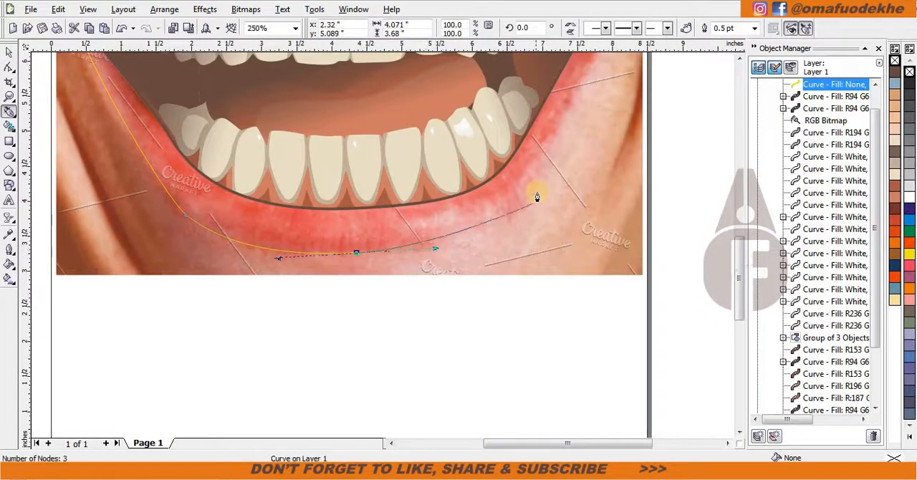
left_click_drag(561, 148, 562, 148)
scroll(574, 128, "down", 1)
scroll(384, 241, "up", 1)
Continue the lip outline around the right corner and along the upper lip, and close it at about 7.7 by 4.4 inches.
left_click_drag(419, 134, 417, 117)
scroll(335, 97, "down", 1)
scroll(383, 250, "up", 2)
left_click_drag(122, 250, 105, 240)
scroll(108, 250, "down", 1)
scroll(319, 233, "up", 1)
scroll(79, 244, "down", 1)
left_click_drag(322, 293, 303, 266)
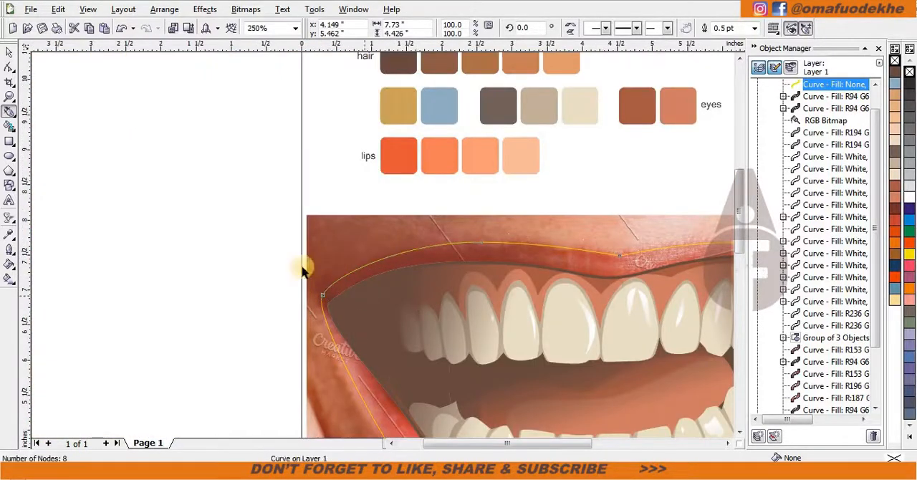
key("space")
left_click(303, 267)
scroll(479, 298, "down", 1)
scroll(432, 258, "up", 1)
scroll(484, 271, "down", 1)
key("space")
scroll(288, 251, "up", 1)
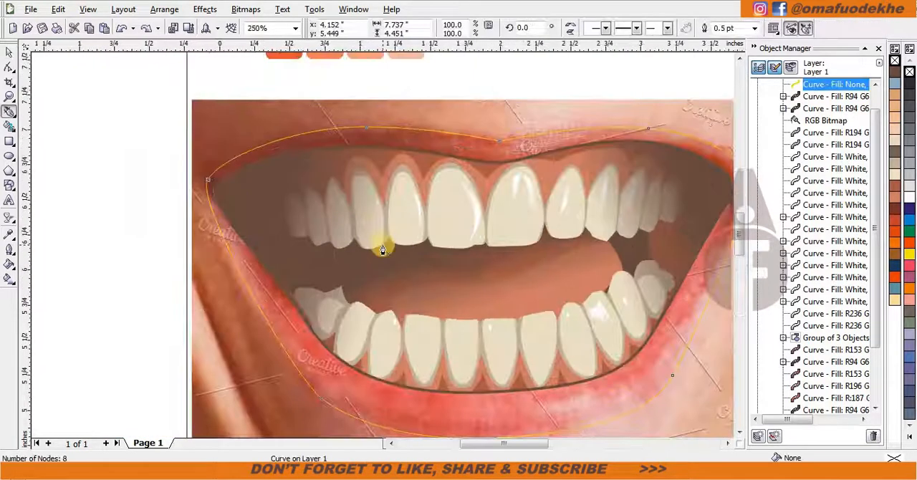
scroll(219, 232, "up", 1)
scroll(387, 215, "up", 1)
mouse_move(336, 231)
left_mouse_down()
mouse_move(340, 212)
mouse_move(343, 228)
left_mouse_up()
key("space")
key("space")
scroll(398, 265, "down", 1)
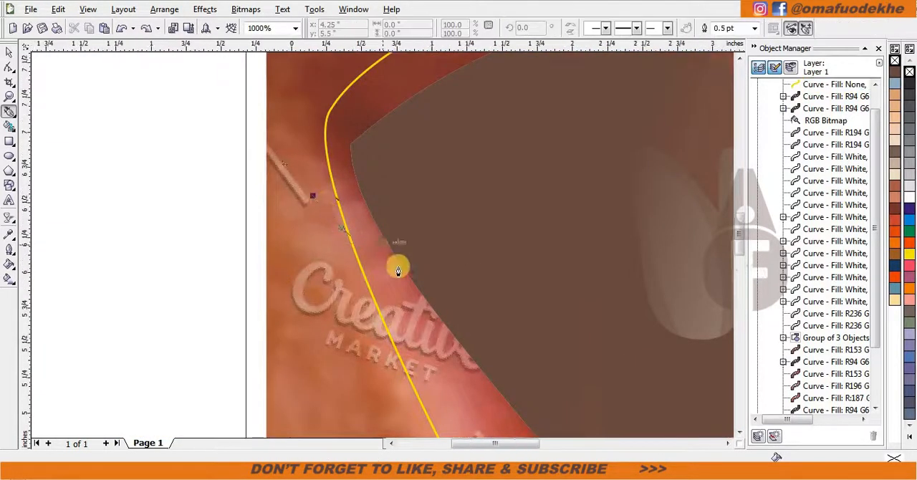
scroll(434, 321, "up", 1)
scroll(454, 351, "down", 2)
scroll(304, 221, "up", 1)
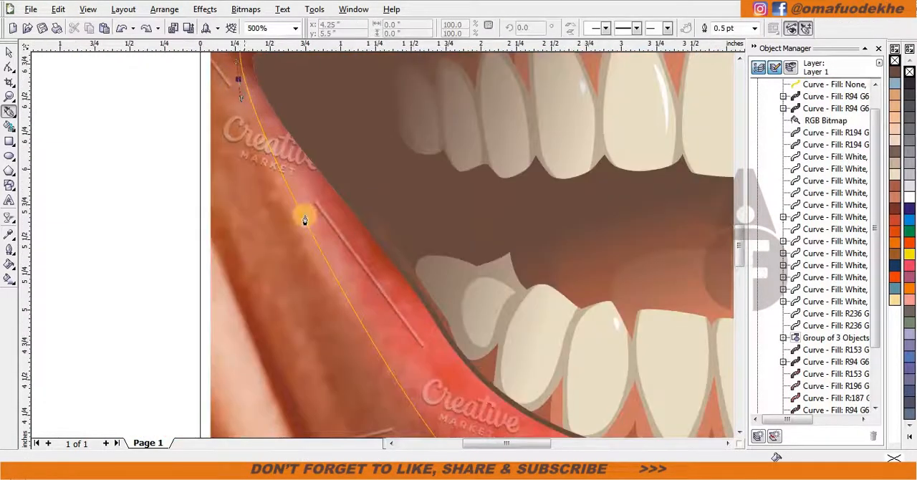
scroll(359, 240, "down", 1)
scroll(411, 297, "up", 1)
left_click(356, 229)
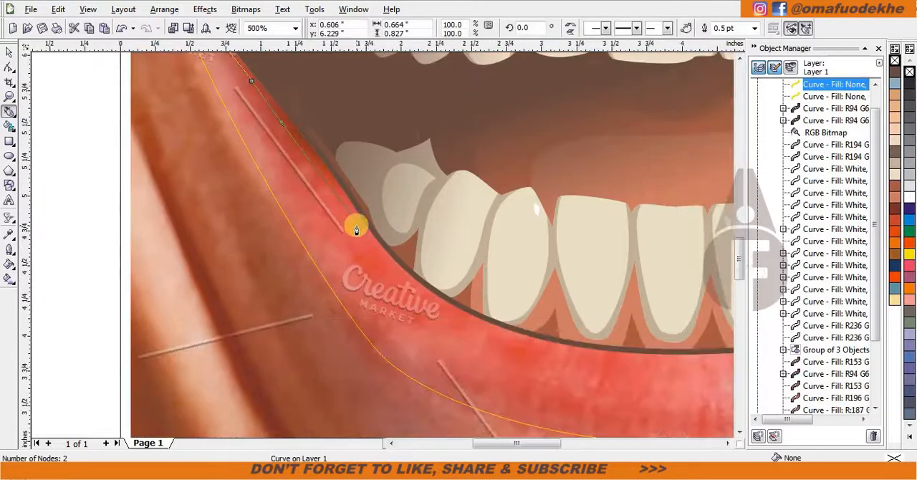
scroll(382, 269, "down", 1)
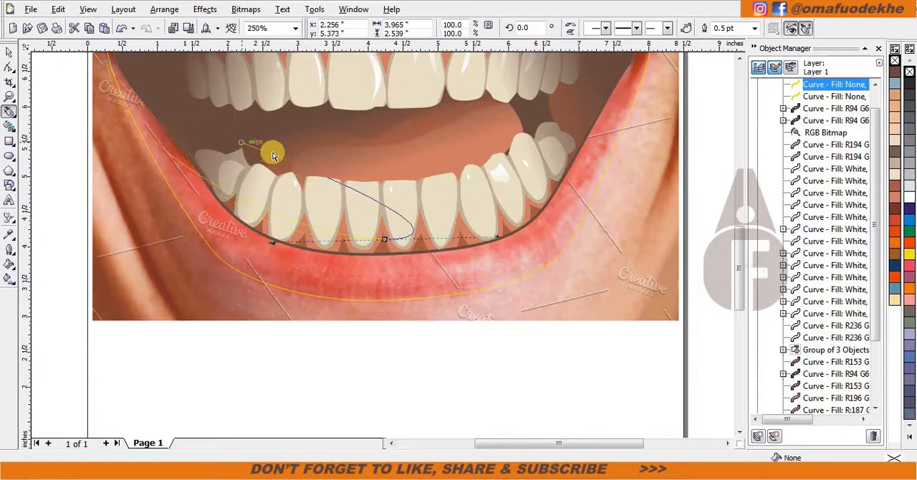
scroll(375, 242, "down", 2)
scroll(290, 170, "up", 2)
left_click_drag(485, 373, 486, 375)
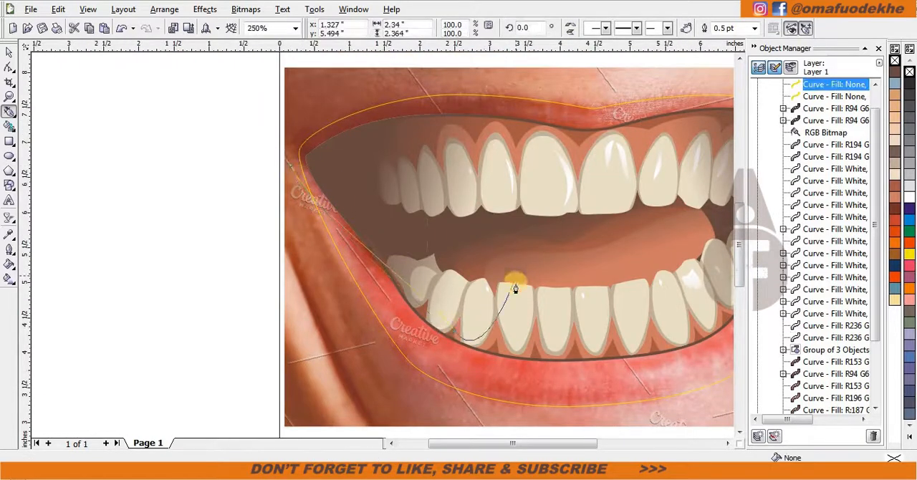
scroll(516, 283, "down", 2)
scroll(592, 302, "up", 2)
key("ctrl+z")
Start an upper-lip shade curve beside the left mouth corner, cross the lower teeth, and form a pointed notch at the right corner.
scroll(470, 274, "down", 2)
scroll(387, 245, "up", 2)
left_click_drag(290, 179, 292, 210)
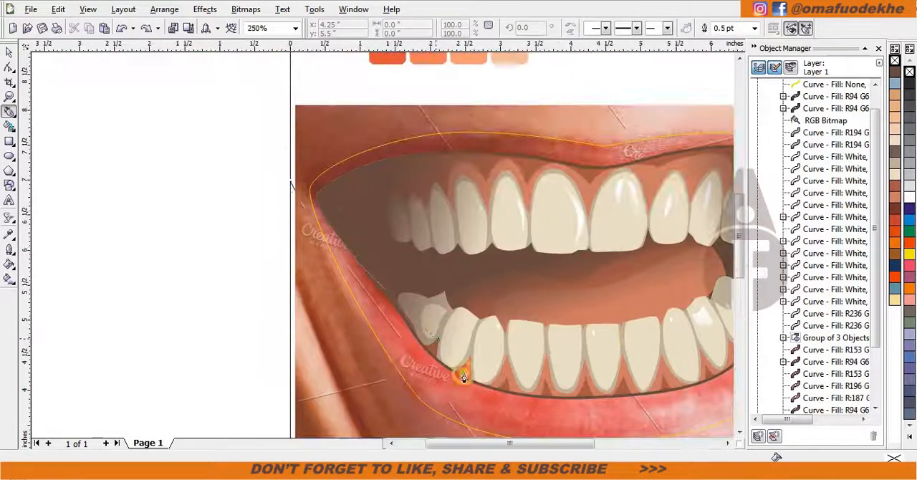
left_click_drag(463, 375, 506, 369)
left_click(437, 293, "alt")
scroll(437, 291, "down", 2)
scroll(548, 301, "up", 2)
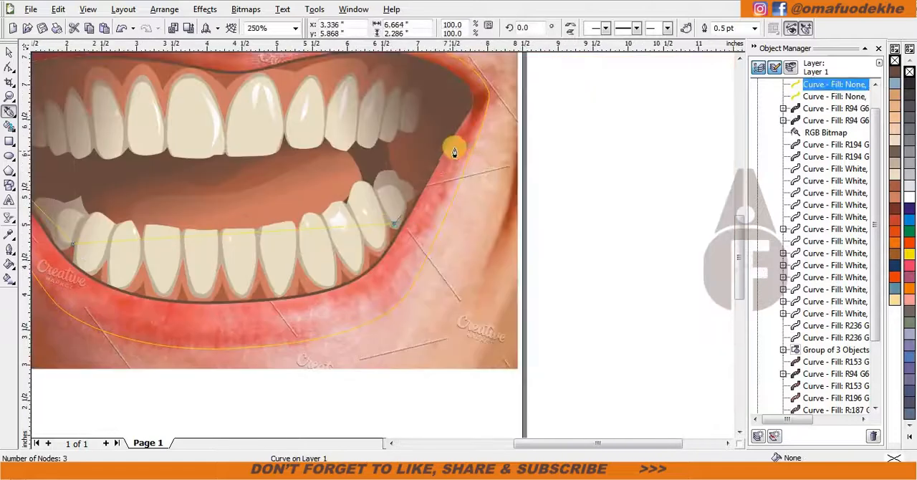
left_click(473, 129)
scroll(364, 254, "up", 1)
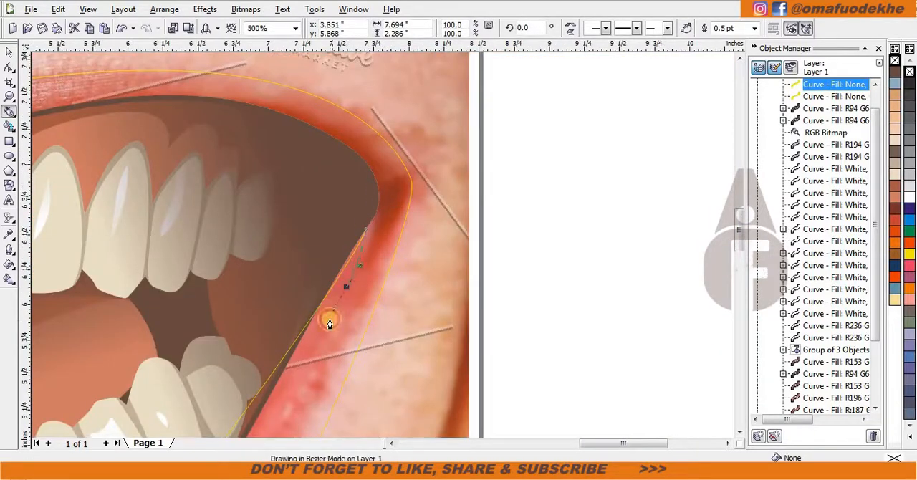
scroll(377, 249, "down", 1)
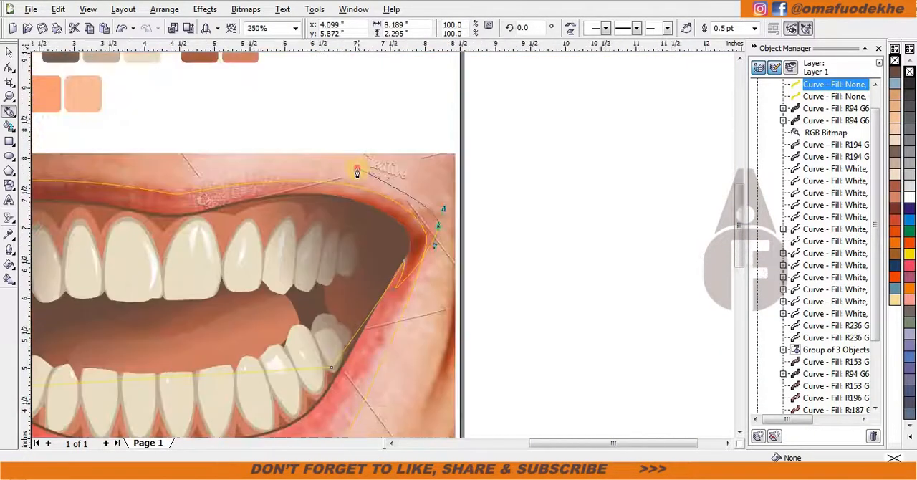
Continue the shade curve outside the right mouth corner and back along the lower part of the upper lip toward its left half.
scroll(358, 172, "up", 1)
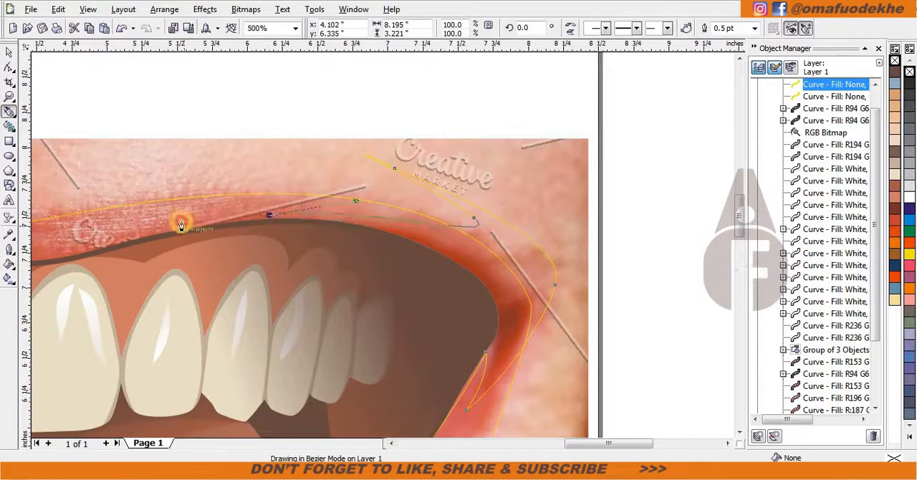
scroll(379, 244, "down", 1)
scroll(281, 251, "up", 1)
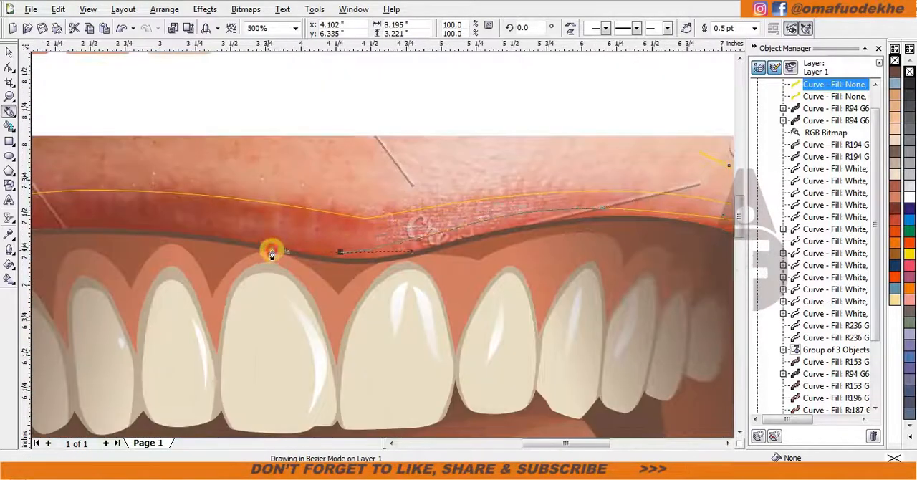
scroll(381, 244, "down", 1)
scroll(369, 210, "up", 1)
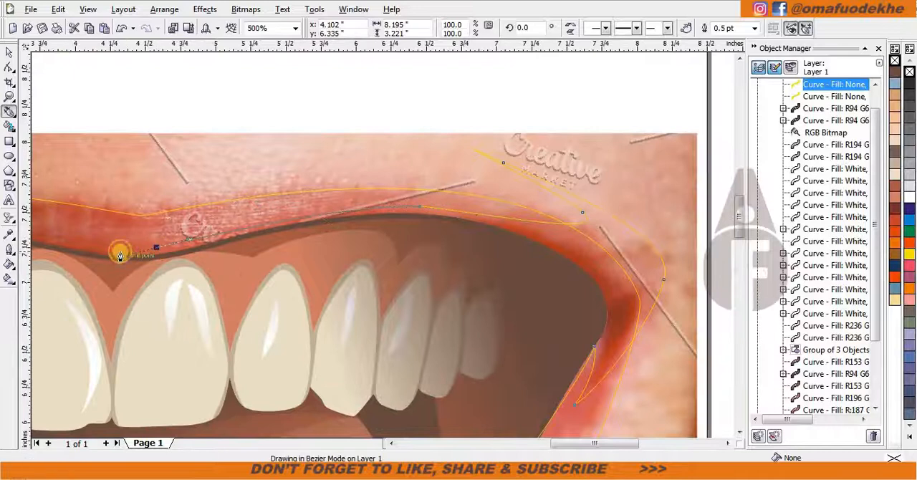
scroll(120, 255, "down", 1)
scroll(381, 242, "up", 1)
left_click(116, 250)
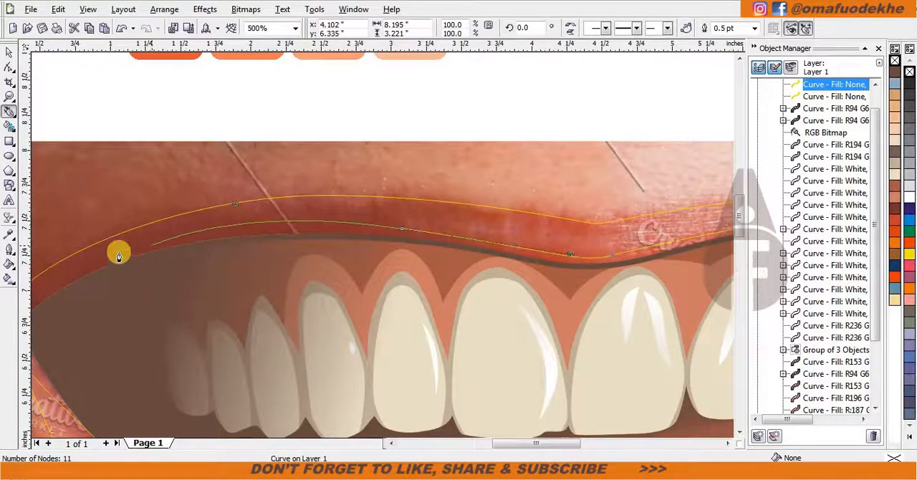
Form a pointed notch in the shade curve on the left upper lip, loop it outside the left corner, and close it.
scroll(116, 250, "down", 1)
scroll(423, 244, "up", 1)
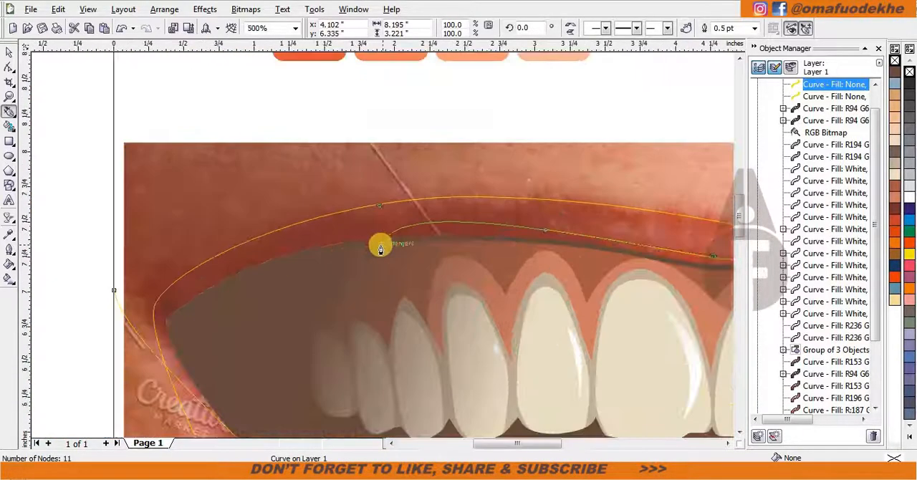
left_click_drag(414, 229, 254, 240)
double_click(416, 230)
scroll(434, 242, "down", 1)
scroll(434, 243, "up", 1)
left_click_drag(473, 233, 686, 257)
double_click(473, 235)
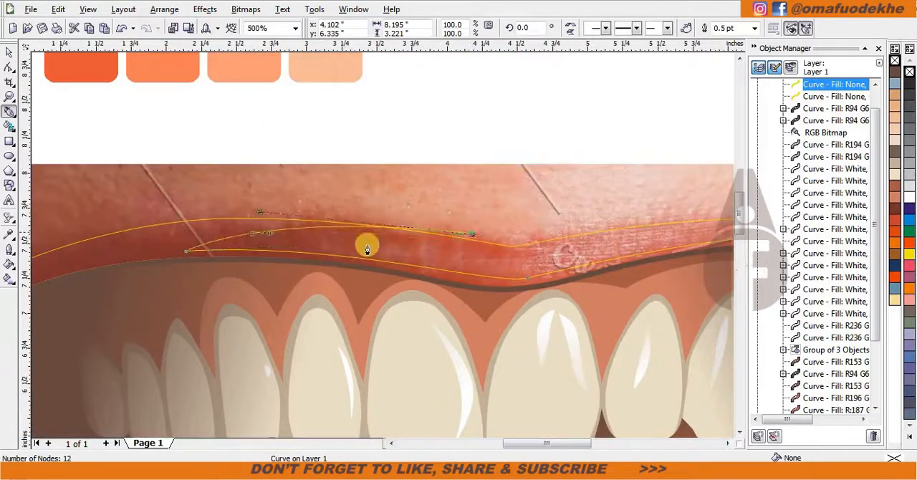
scroll(366, 247, "down", 1)
left_click_drag(262, 231, 157, 262)
left_click(209, 285)
Intersect the closed shade curve with the lip outline and delete the leftover tracing curve.
key("space")
left_click(488, 251, "shift")
left_click(677, 28)
left_click(230, 249)
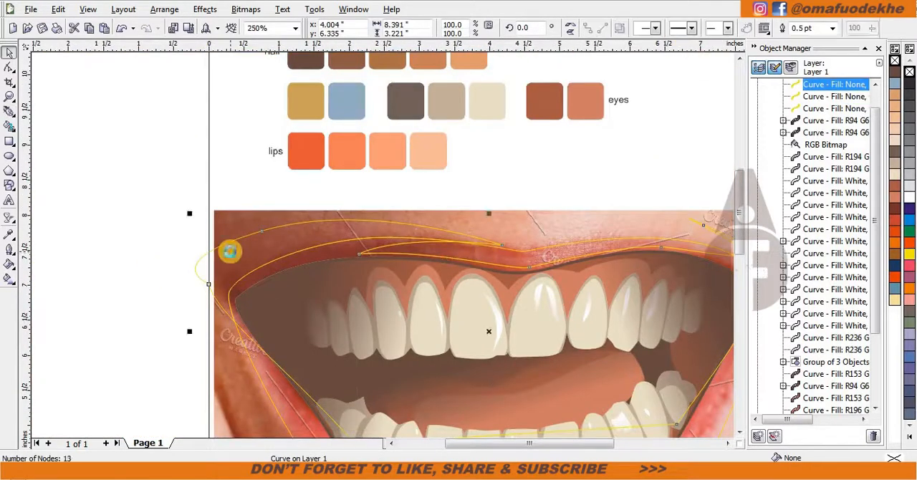
key("Delete")
Send the lip outline and the intersected shade curve behind the mouth artwork, just above the bottom reference photo.
key("space")
scroll(541, 348, "down", 1)
scroll(266, 193, "up", 1)
key("space")
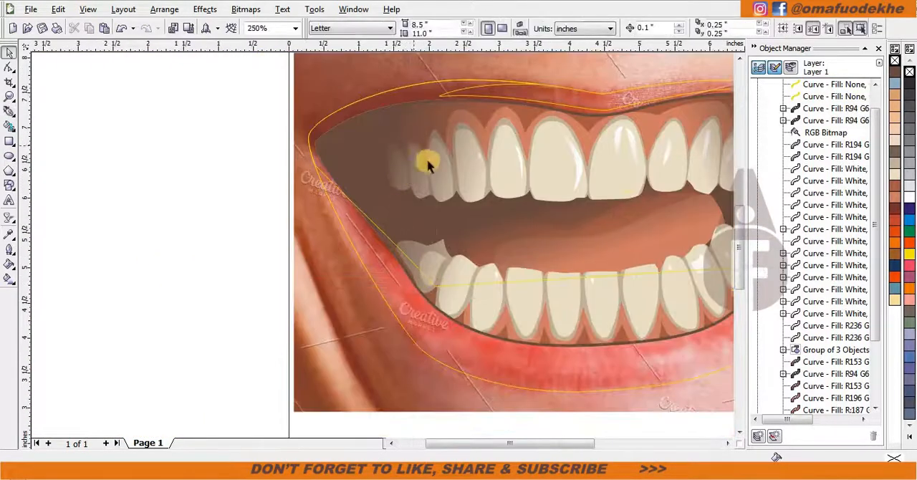
key("space")
key("space")
scroll(398, 185, "down", 1)
scroll(622, 147, "up", 1)
key("space")
key("ctrl+z")
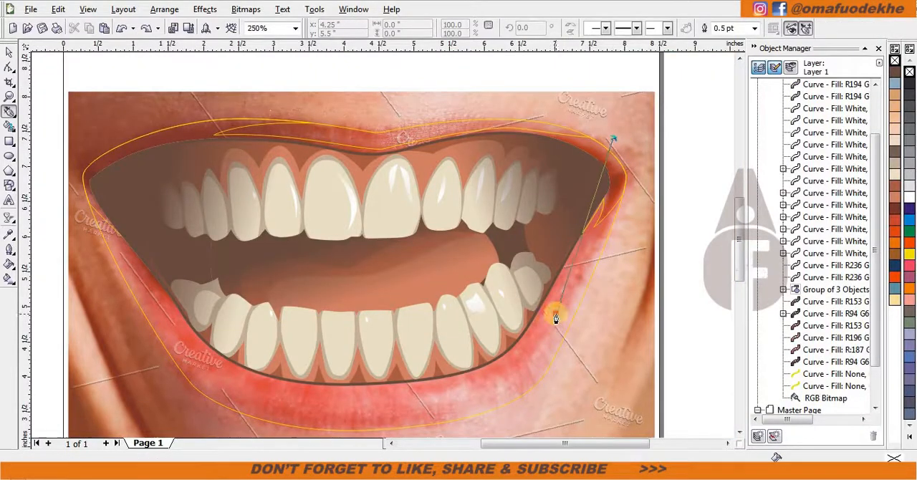
Trace a closed Bezier curve across the lower lip and below it, about 7.25 by 4.95 inches, for the lower-lip shading.
left_click_drag(495, 412, 494, 411)
scroll(378, 395, "up", 1)
scroll(269, 237, "down", 1)
left_click_drag(374, 244, 253, 248)
left_click_drag(308, 318, 387, 352)
left_click_drag(618, 302, 659, 270)
scroll(660, 270, "down", 1)
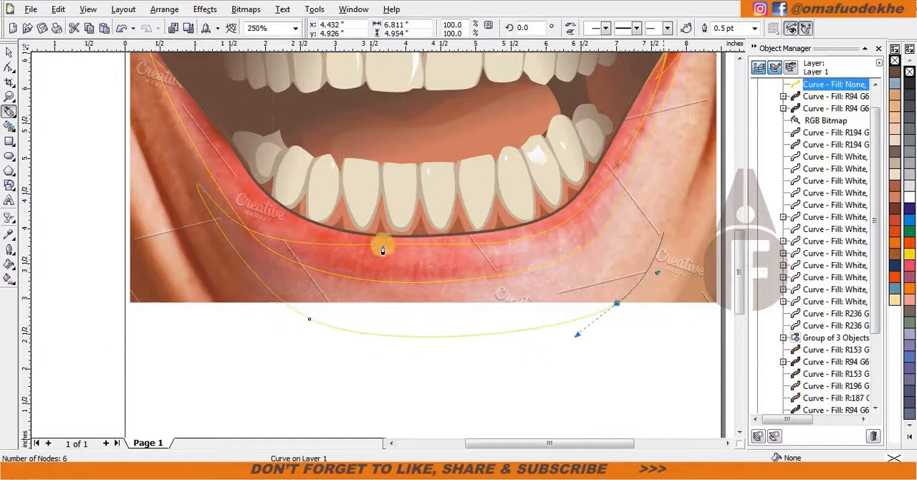
scroll(388, 197, "up", 1)
left_click_drag(387, 61, 471, 66)
scroll(231, 145, "down", 1)
scroll(333, 189, "up", 2)
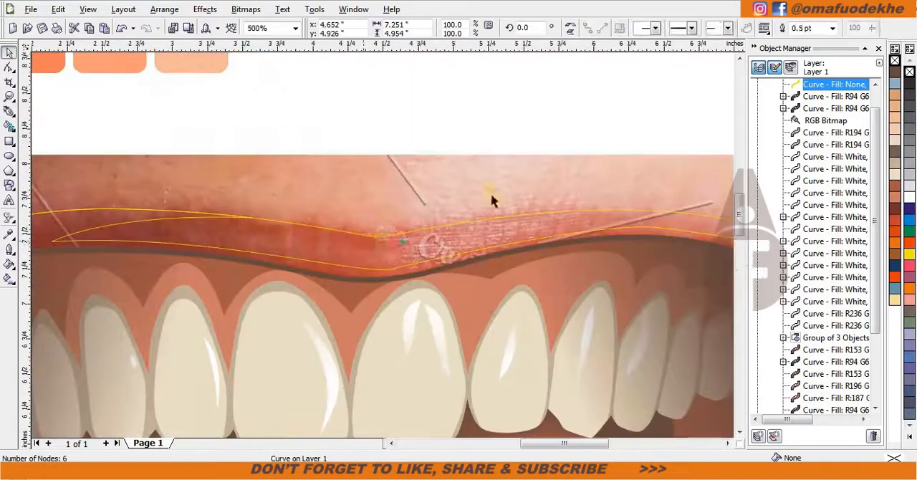
Trace a closed Bezier curve over the upper lip from above its centre dip to the right mouth corner.
left_click_drag(253, 194, 321, 201)
left_click_drag(447, 284, 448, 274)
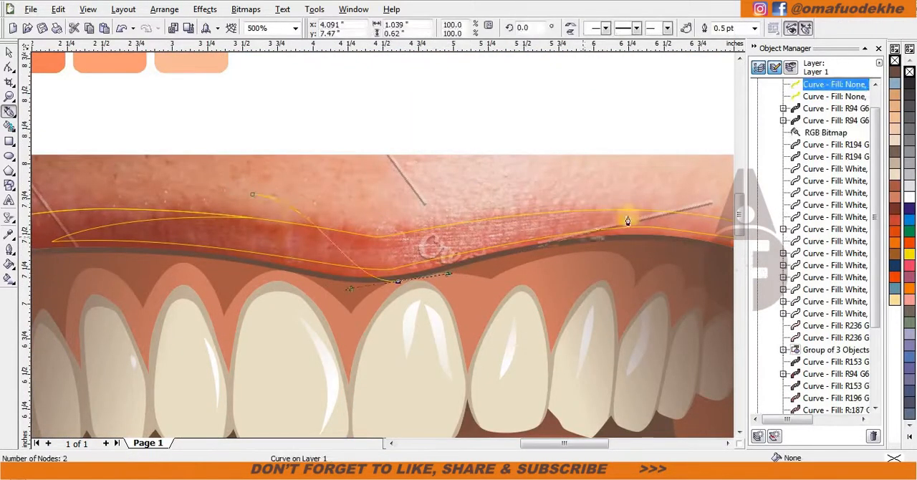
scroll(629, 215, "down", 1)
scroll(412, 254, "up", 1)
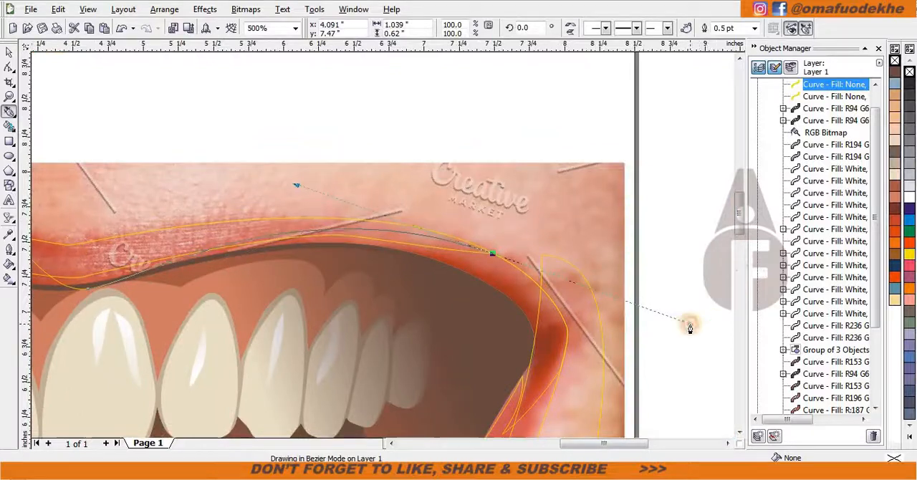
double_click(494, 254)
scroll(383, 246, "down", 1)
scroll(247, 218, "up", 1)
left_click_drag(434, 212, 273, 198)
left_click(120, 245)
scroll(315, 287, "down", 1)
Group the two new lip shading curves, intersect the group with the lip outline, and delete the leftover group.
key("space")
left_click(616, 314, "shift")
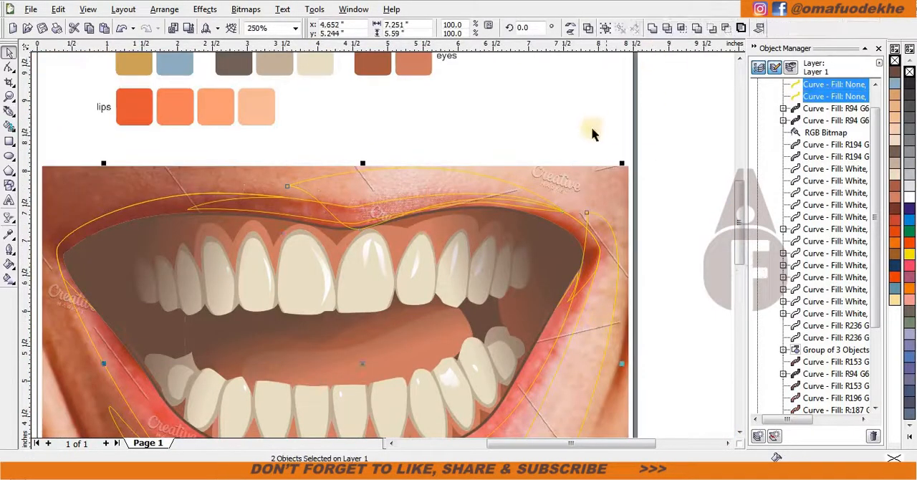
key("ctrl+g")
left_click(301, 204, "shift")
left_click(682, 28)
left_click(397, 176)
key("Delete")
Start a Bezier curve inside the lower lip's centre and trace it up the right side, spanning about 4.1 by 1.8 inches.
scroll(378, 245, "down", 1)
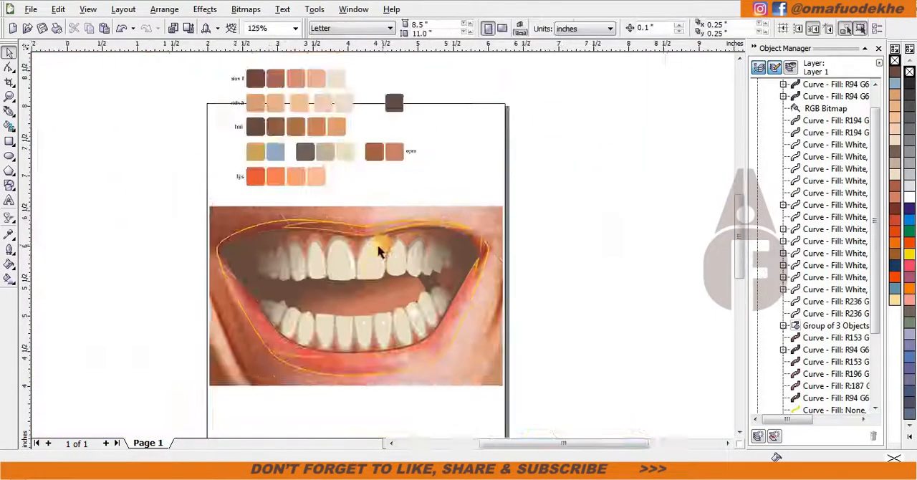
scroll(367, 279, "up", 1)
left_click(9, 112)
scroll(388, 406, "down", 1)
scroll(385, 246, "up", 1)
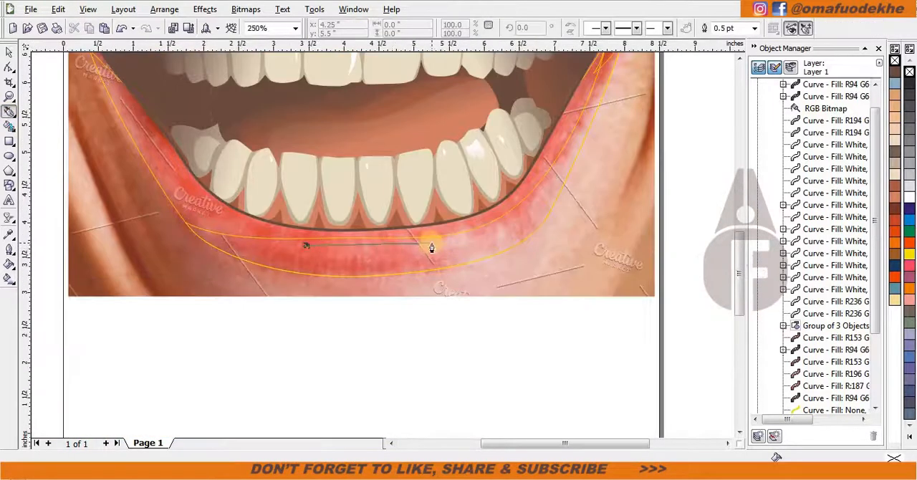
scroll(432, 245, "up", 1)
left_click_drag(335, 242, 413, 245)
scroll(545, 189, "down", 1)
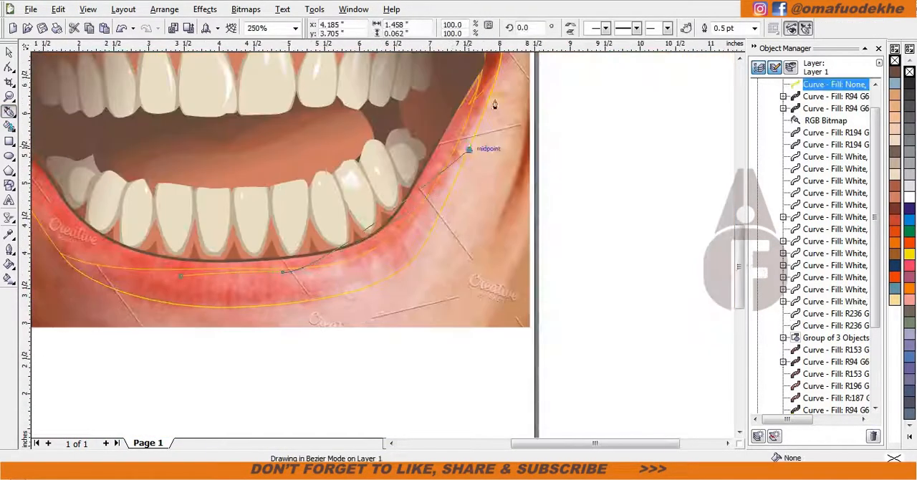
left_click_drag(469, 149, 529, 118)
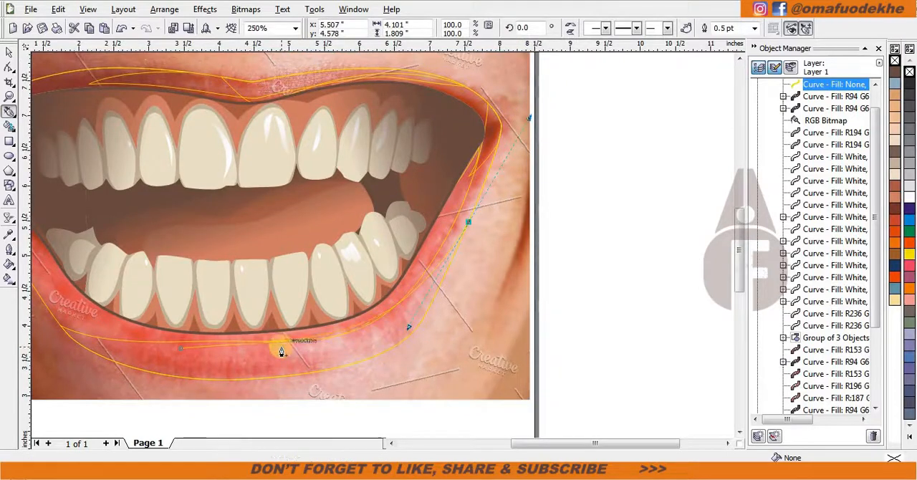
scroll(225, 365, "up", 1)
left_click_drag(388, 244, 303, 234)
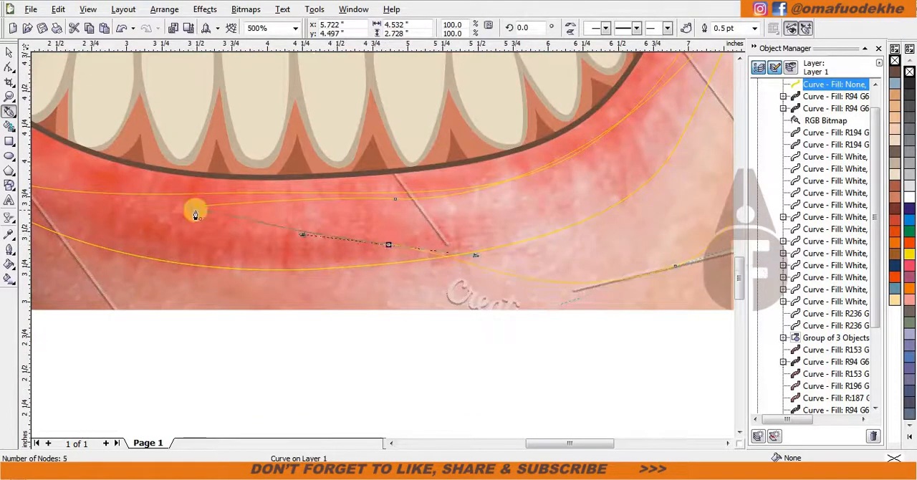
key("ctrl+z")
scroll(418, 236, "down", 2)
key("ctrl+z")
scroll(403, 235, "up", 1)
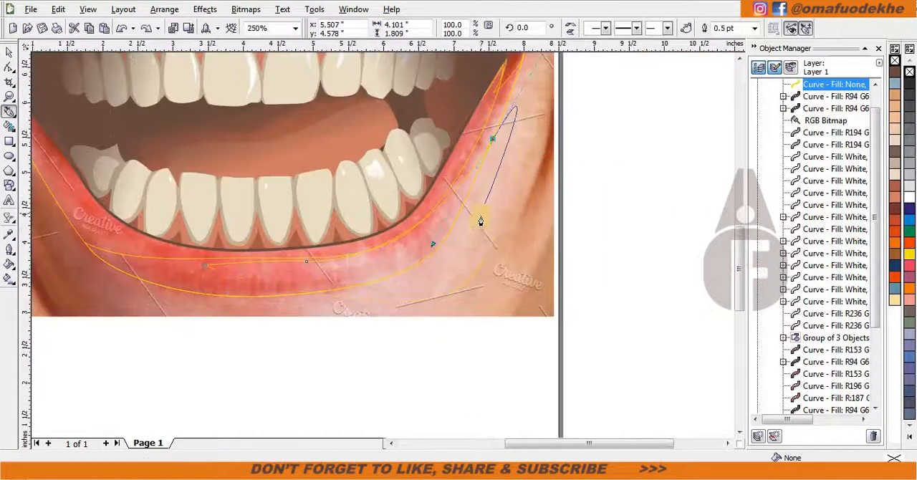
Continue the shading curve below the lower lip and close it at its starting point, spanning about 4.5 by 2.7 inches.
left_click_drag(481, 216, 475, 238)
scroll(341, 282, "up", 1)
scroll(396, 254, "down", 1)
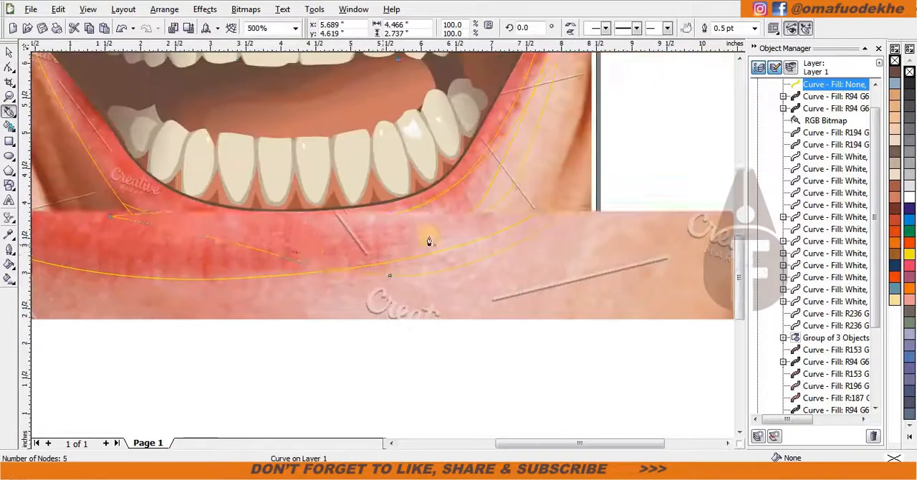
key("space")
Intersect the new lower-lip curve with the lip shape and delete the leftover original curve.
scroll(401, 243, "down", 1)
scroll(421, 238, "up", 1)
left_click(387, 248, "shift")
left_click(678, 29)
left_click(526, 233)
key("Delete")
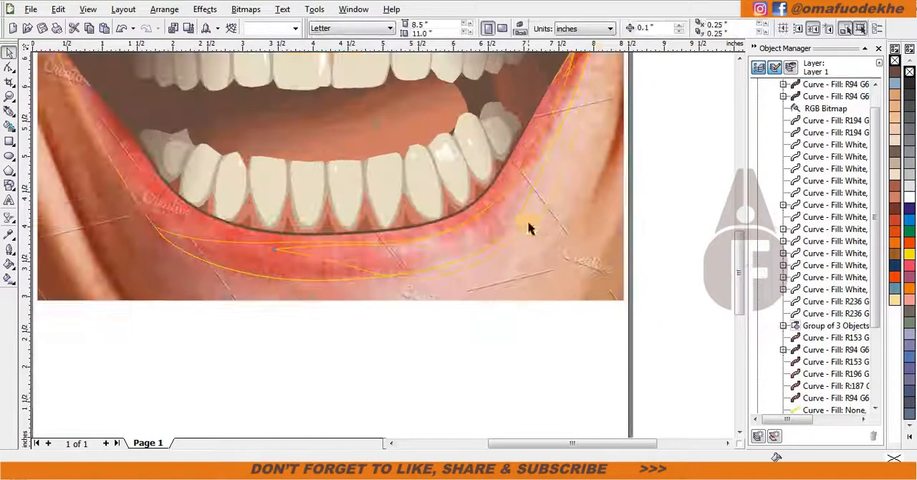
Trace a small closed Bezier highlight, about 1.33 by 0.48 inches, on the lower lip right of its centre.
scroll(308, 260, "down", 1)
scroll(371, 253, "up", 3)
left_click(9, 111)
left_click(122, 273)
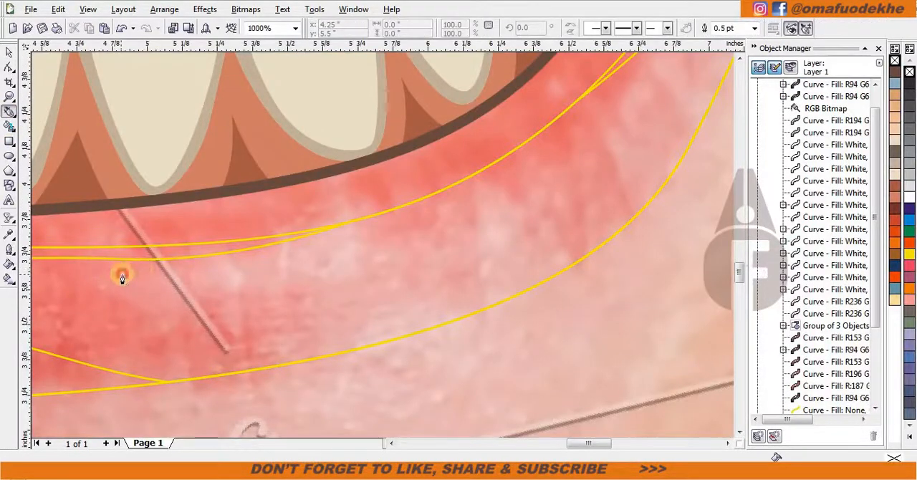
left_click(478, 179)
scroll(478, 178, "down", 1)
scroll(322, 303, "up", 1)
left_click_drag(454, 215, 389, 251)
left_click_drag(140, 245, 327, 283)
Intersect the small highlight curve with the lower-lip shading, delete the leftover curve, and undo the stray move of the result.
key("space")
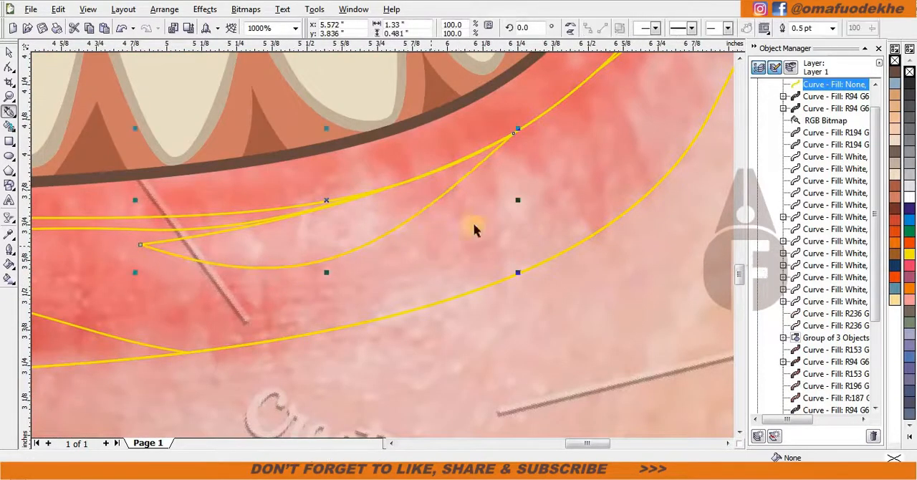
left_click(473, 223, "shift")
left_click(672, 28)
left_click(380, 219)
key("Delete")
left_click_drag(375, 221, 381, 244)
key("ctrl+z")
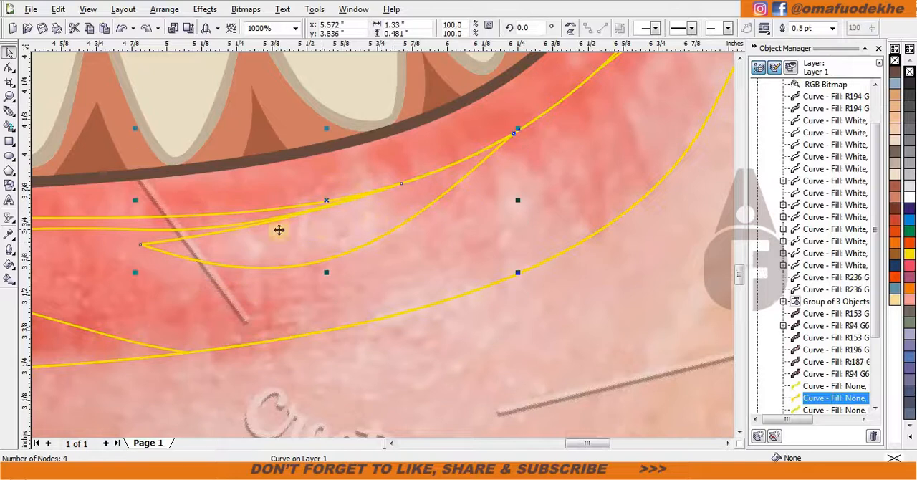
Sample the lips palette swatches and fill the lip outline and its shading shapes with those orange and peach tones.
left_click(278, 229)
scroll(279, 229, "down", 3)
left_click(9, 234)
left_click(257, 68)
scroll(259, 113, "up", 1)
left_click(394, 240, "shift")
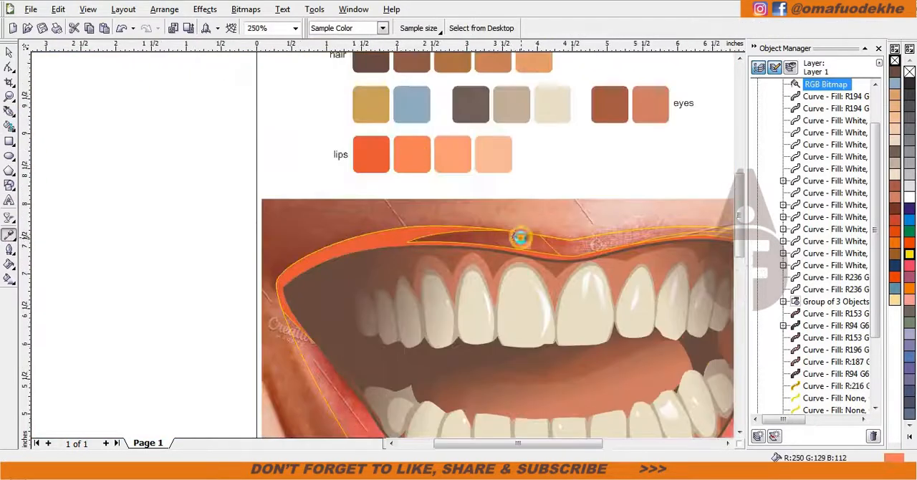
scroll(578, 244, "down", 1)
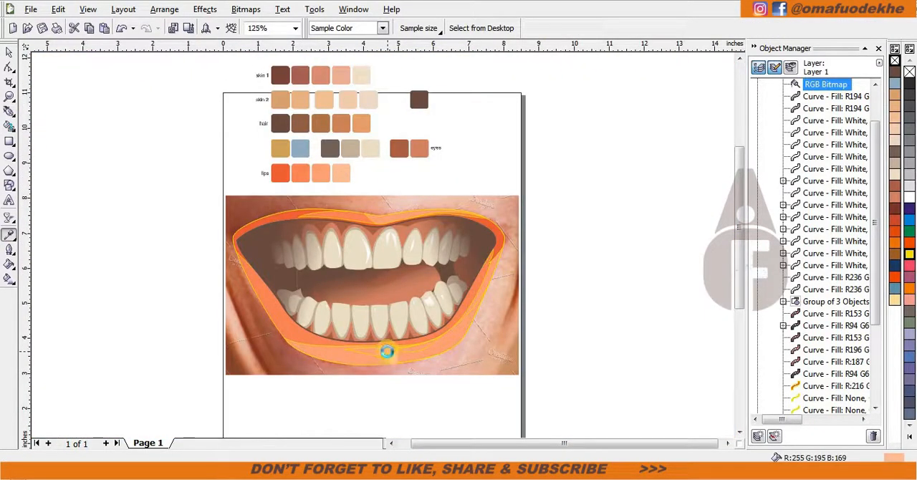
left_click(388, 352, "shift")
Fill the small lower-lip highlight shape with white.
key("space")
left_click(403, 350)
left_click(910, 197)
key("Escape")
Remove the yellow outlines from the lip shapes and delete the colour palette bitmap above the mouth.
left_click_drag(357, 161, 355, 139)
left_click_drag(137, 164, 556, 424)
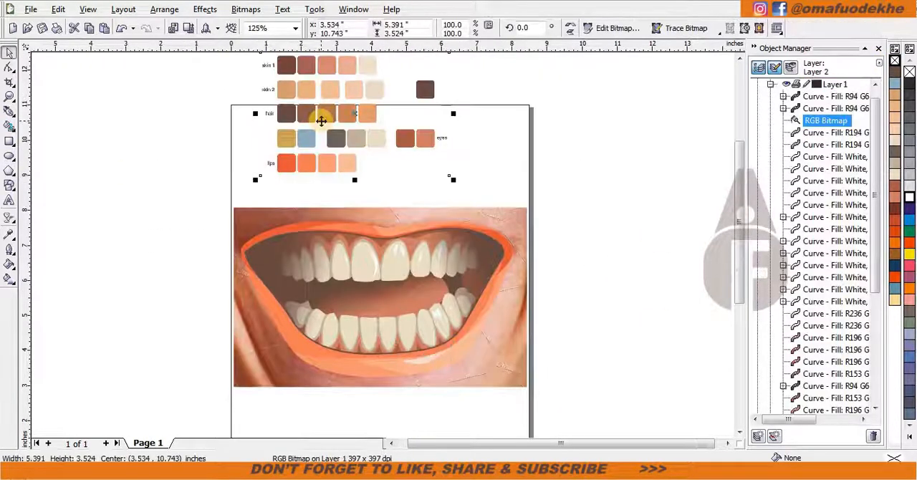
key("Delete")
scroll(555, 179, "up", 2)
scroll(787, 343, "down", 5)
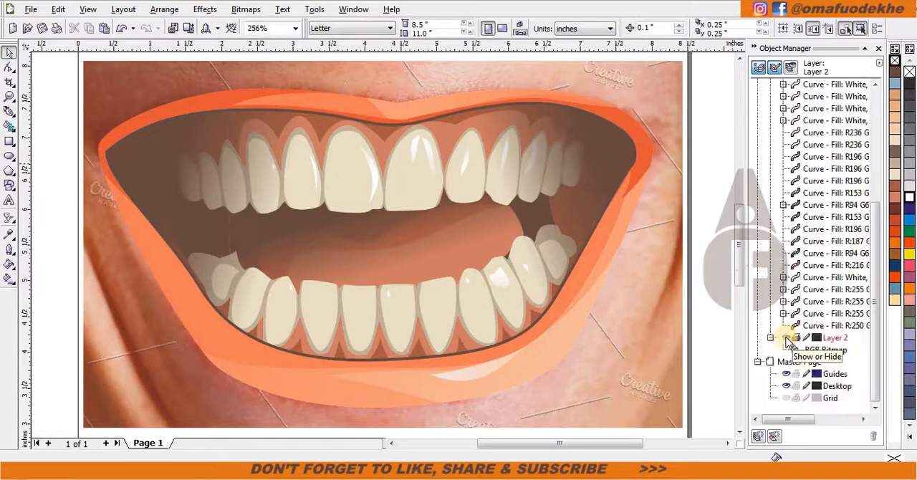
Toggle the visibility of Layer 2 to compare the finished vector mouth with and without the reference photo.
left_click(787, 339)
left_click(786, 340)
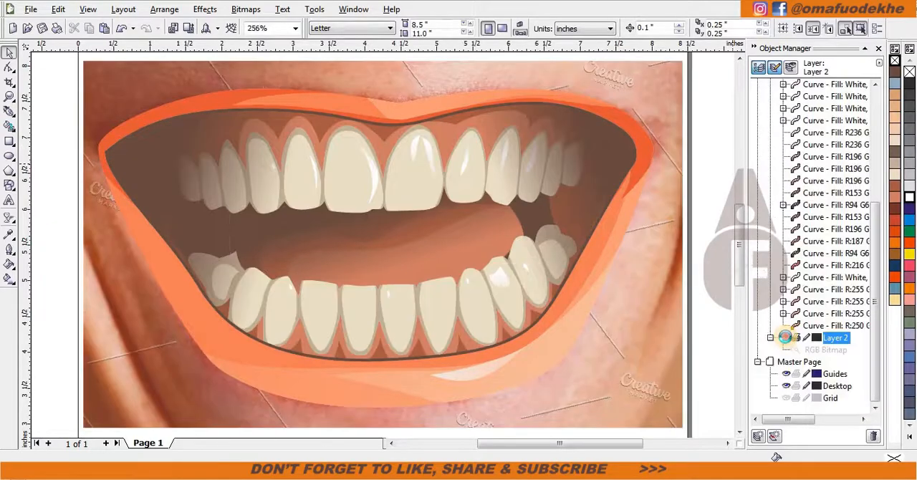
left_click(787, 340)
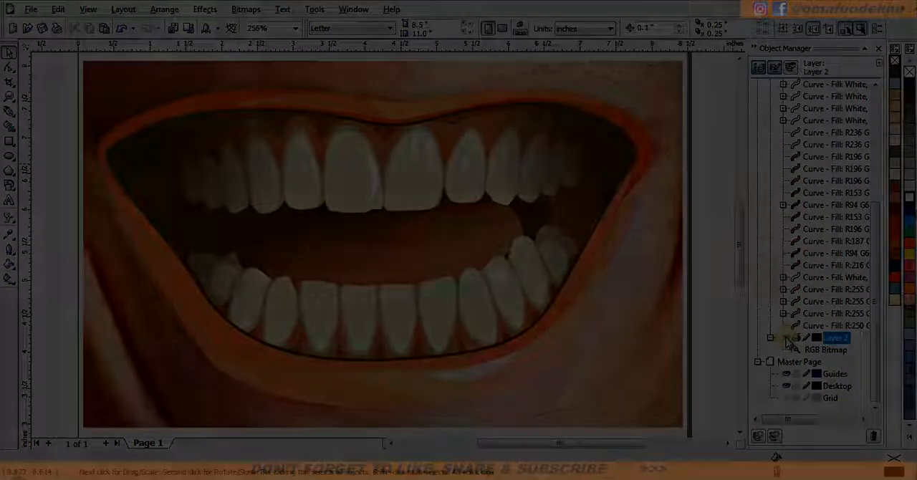